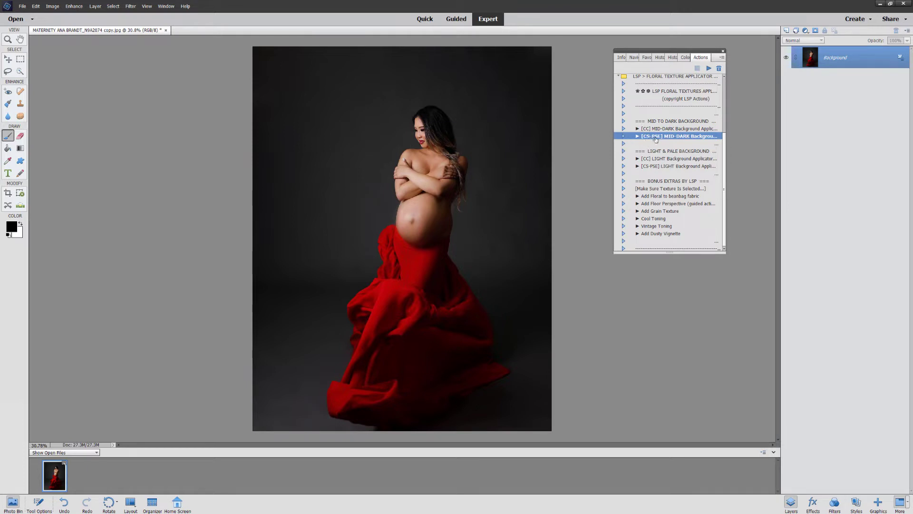
# Compare the CC and CS-PSE versions of the mid-dark and light background applicator actions in the floral texture set
pyautogui.click(645, 129)
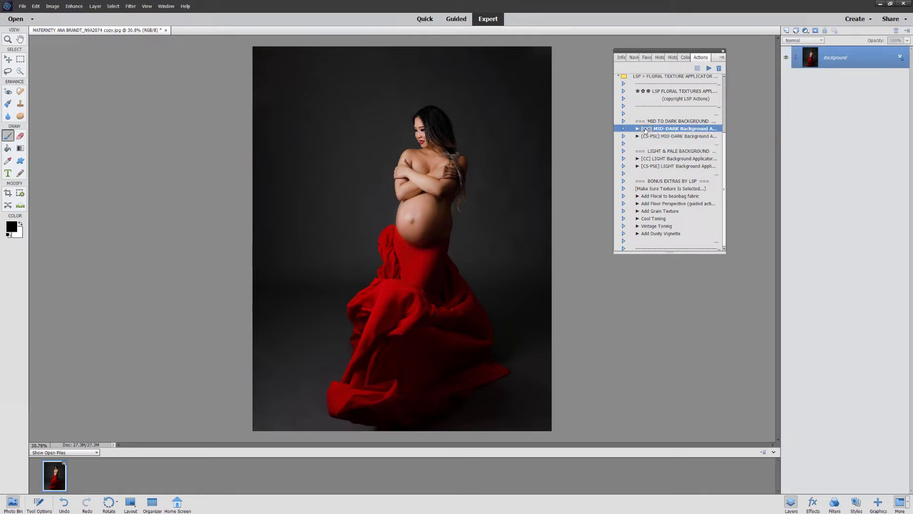
pyautogui.click(646, 159)
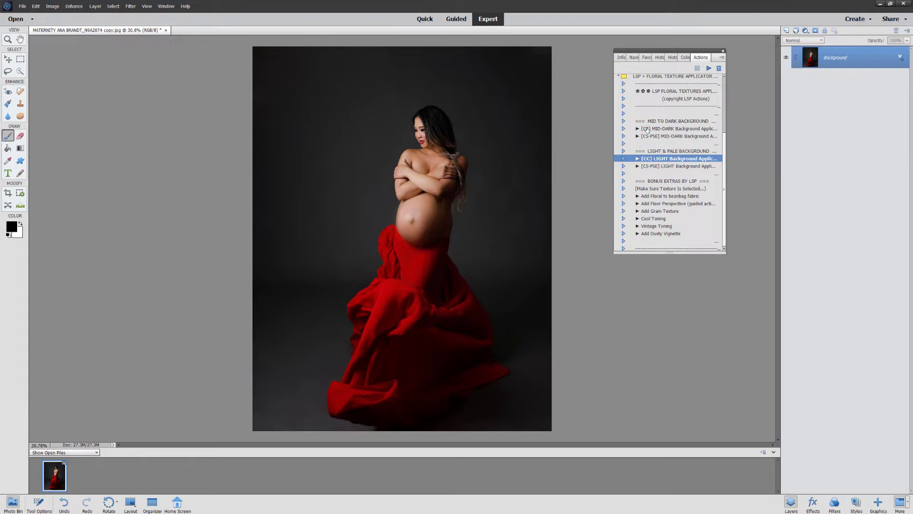
pyautogui.click(648, 130)
pyautogui.moveTo(647, 133); pyautogui.dragTo(647, 133)
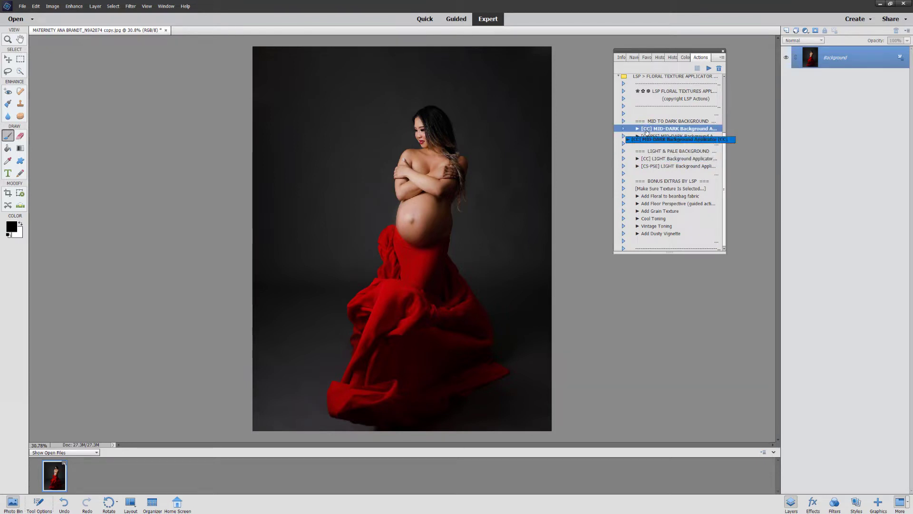
pyautogui.moveTo(647, 132); pyautogui.dragTo(643, 137)
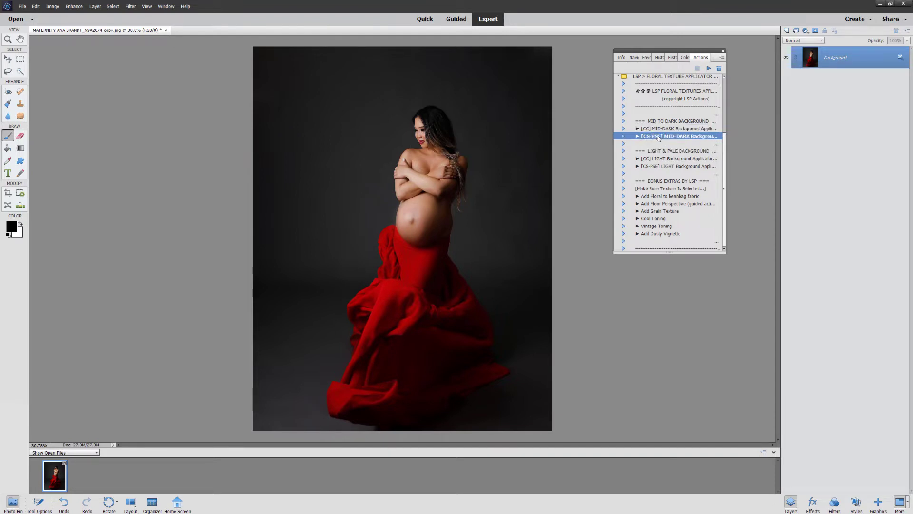
pyautogui.click(656, 167)
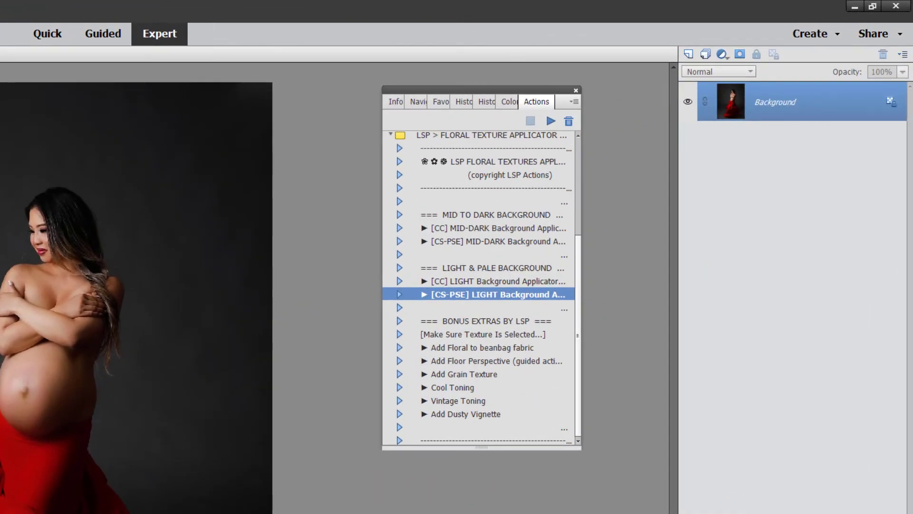
pyautogui.click(469, 216)
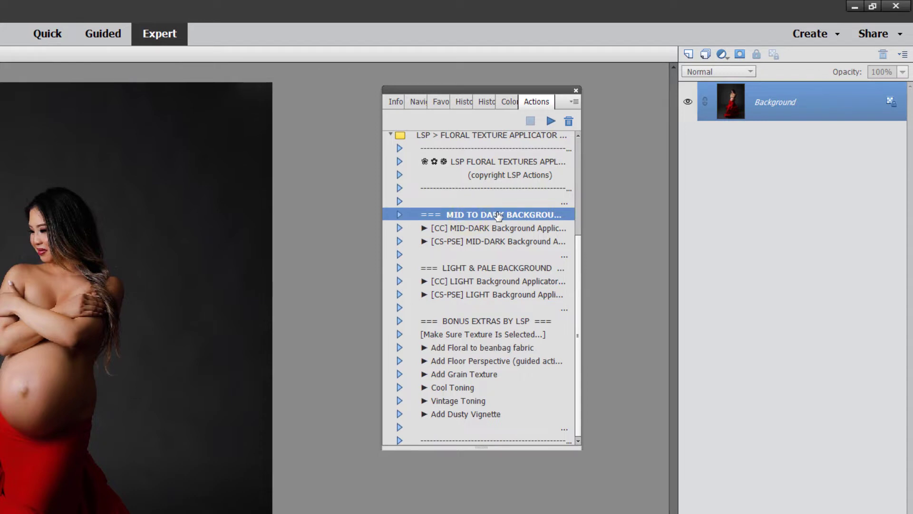
# Run the [CS-PSE] MID-DARK Background action and place LSP_FLORAL_Masters Bloom.jpg from the LSP FLORALS - MASTERS PAINTERLY folder
pyautogui.click(457, 244)
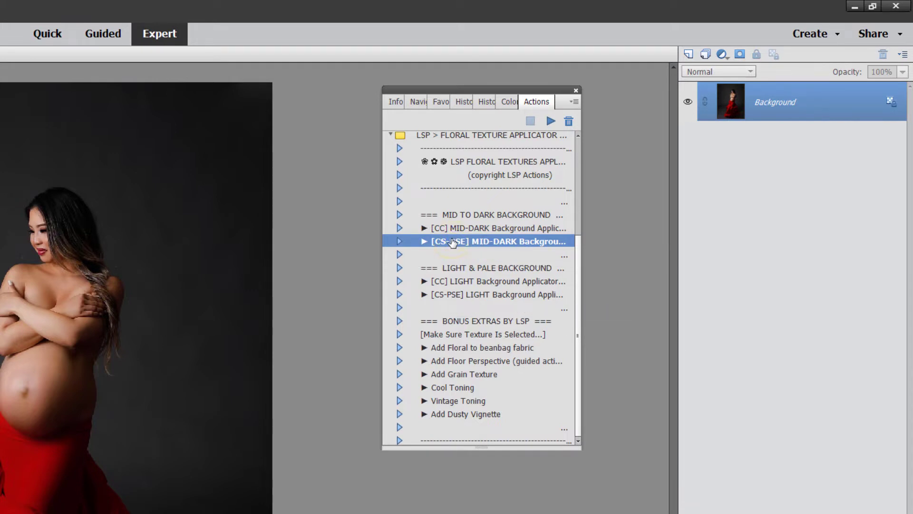
pyautogui.click(551, 122)
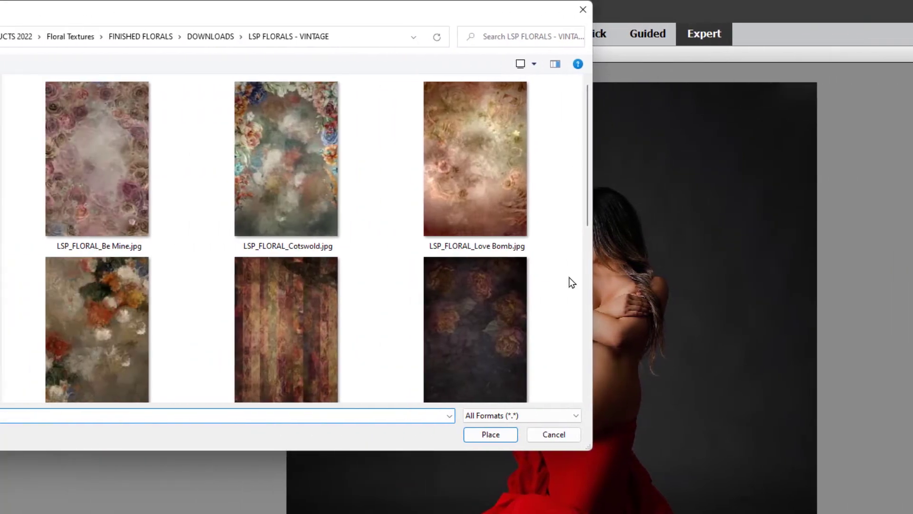
pyautogui.scroll(-5, 555, 328)
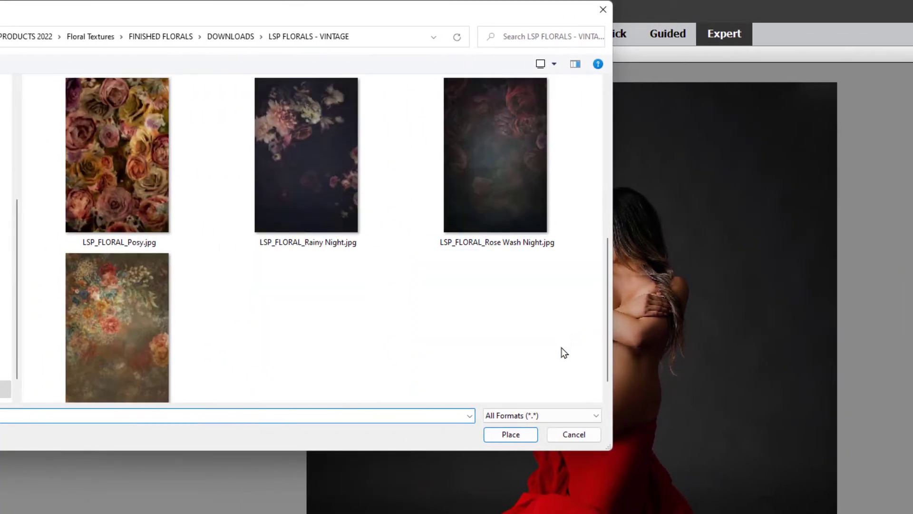
pyautogui.scroll(3, 564, 352)
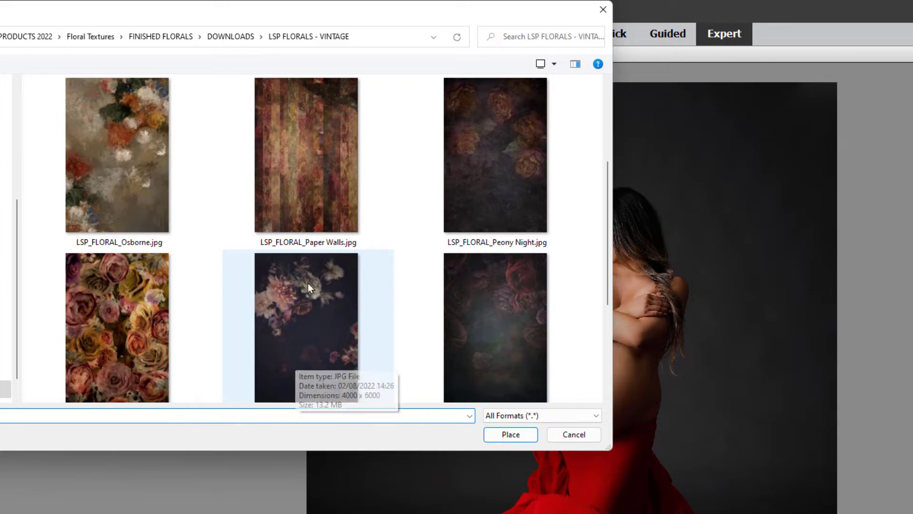
pyautogui.click(237, 37)
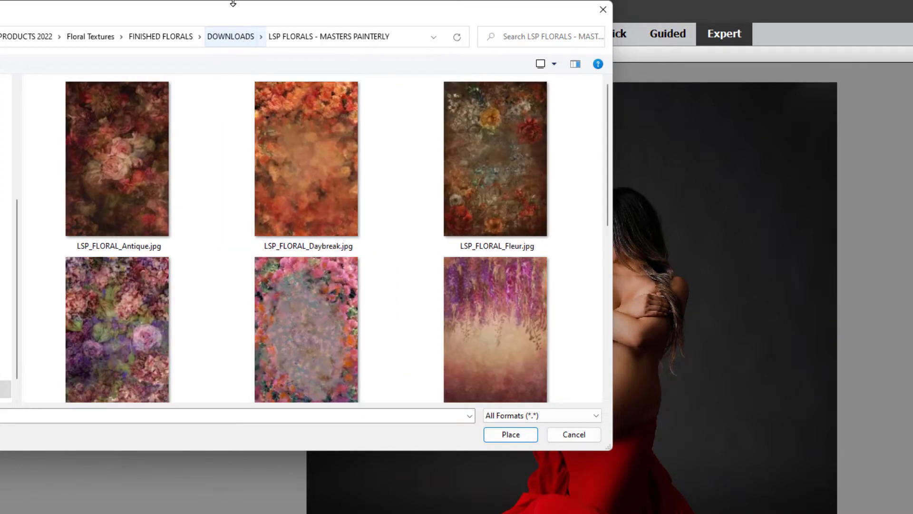
pyautogui.scroll(-3, 606, 150)
pyautogui.scroll(-2, 594, 241)
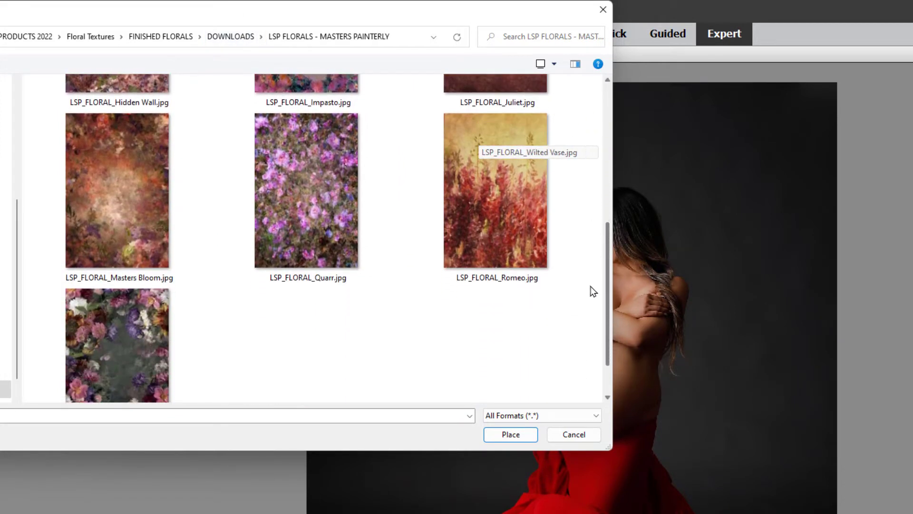
pyautogui.scroll(2, 588, 247)
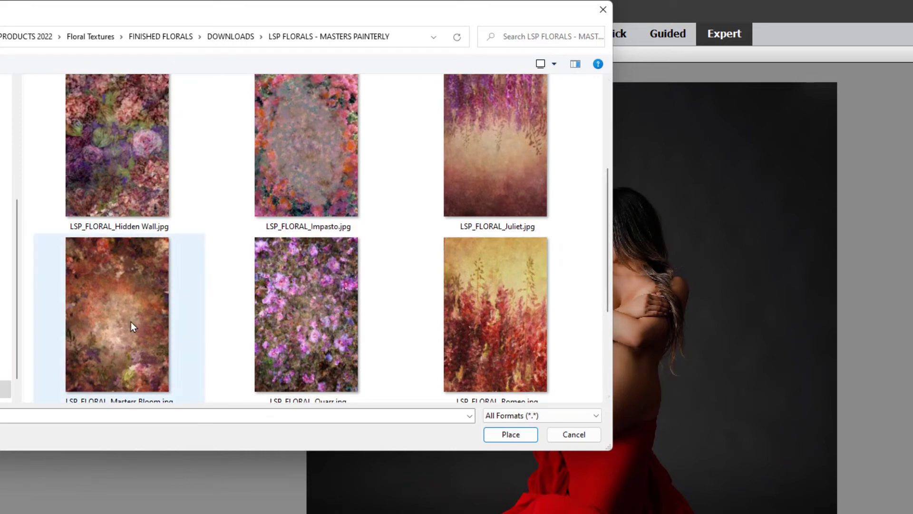
pyautogui.doubleClick(131, 322)
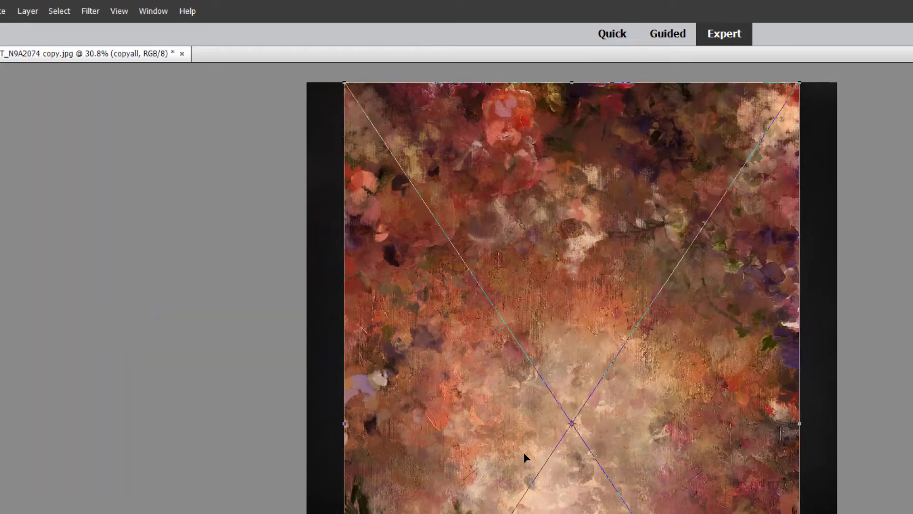
# Align the placed floral texture with the photo's left edge, stretch it across the full width, and commit the placement
pyautogui.moveTo(524, 452); pyautogui.dragTo(486, 453)
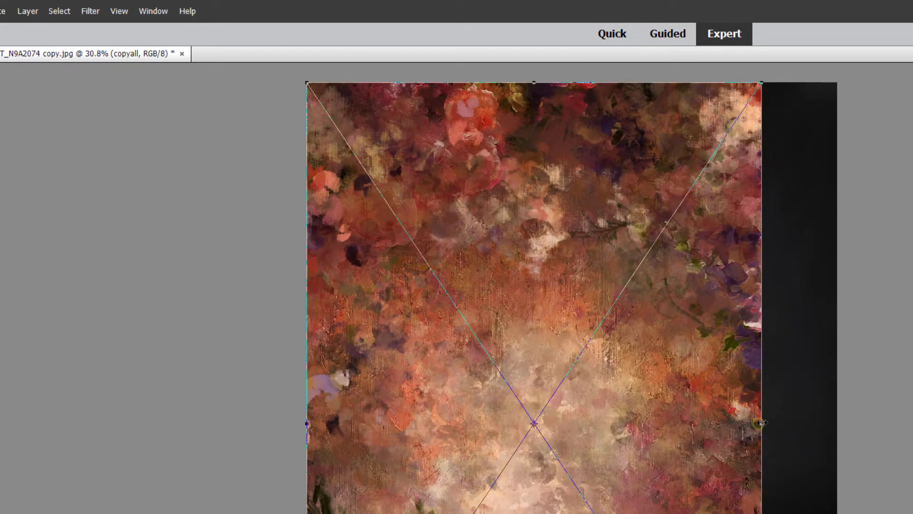
pyautogui.moveTo(762, 423); pyautogui.dragTo(844, 423)
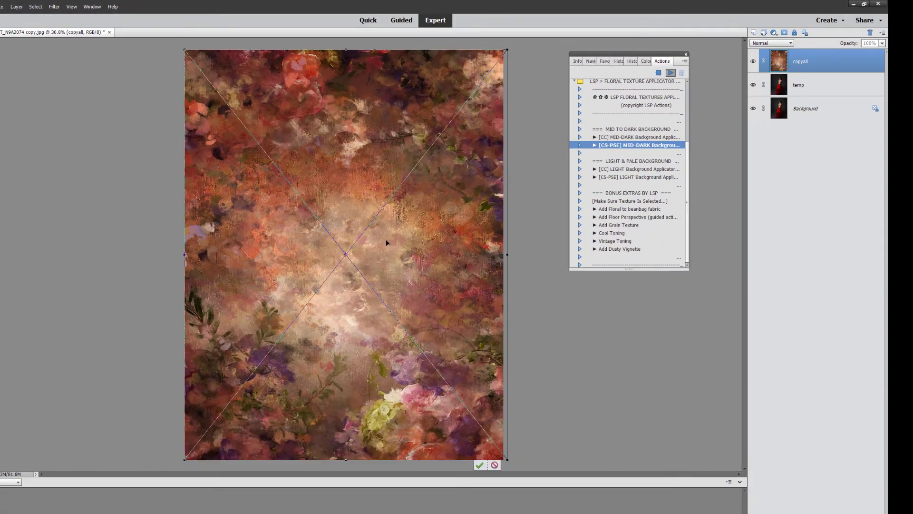
pyautogui.press('Return')
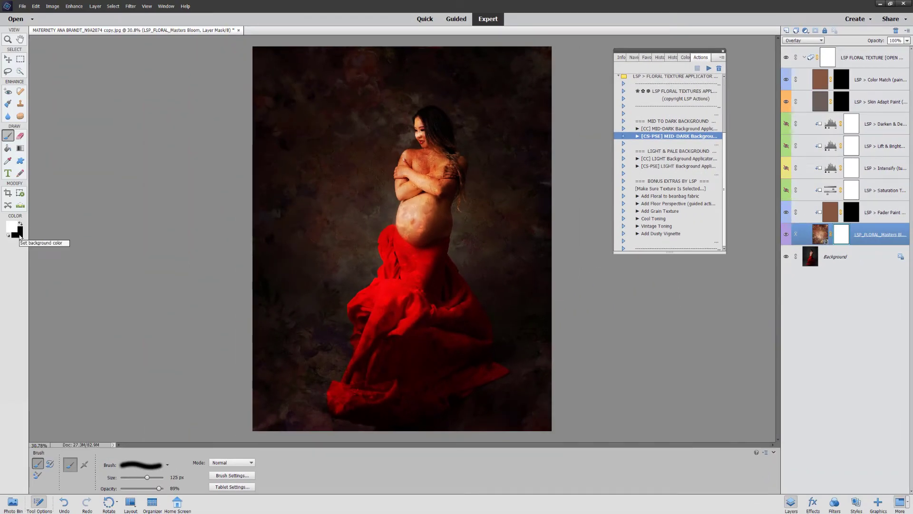
# Set the foreground colour to black (000000), leaving the background colour as it is
pyautogui.click(20, 233)
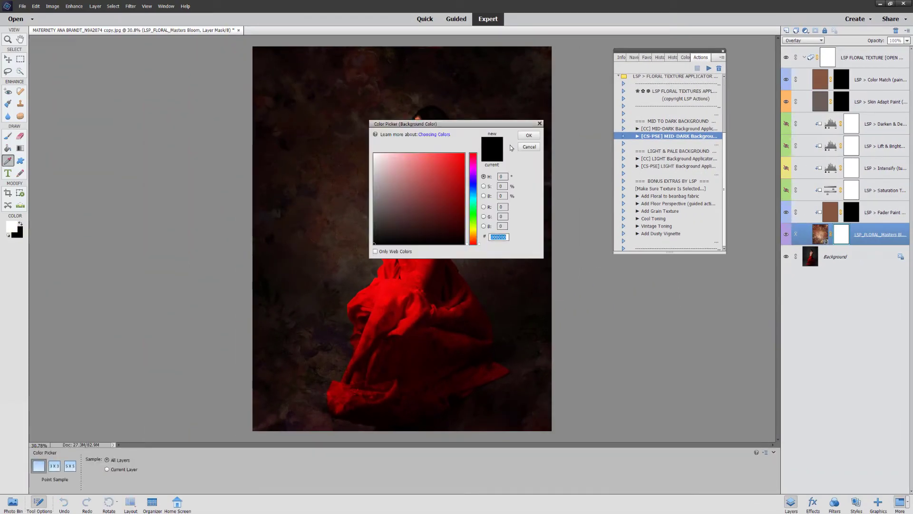
pyautogui.click(529, 146)
pyautogui.click(12, 226)
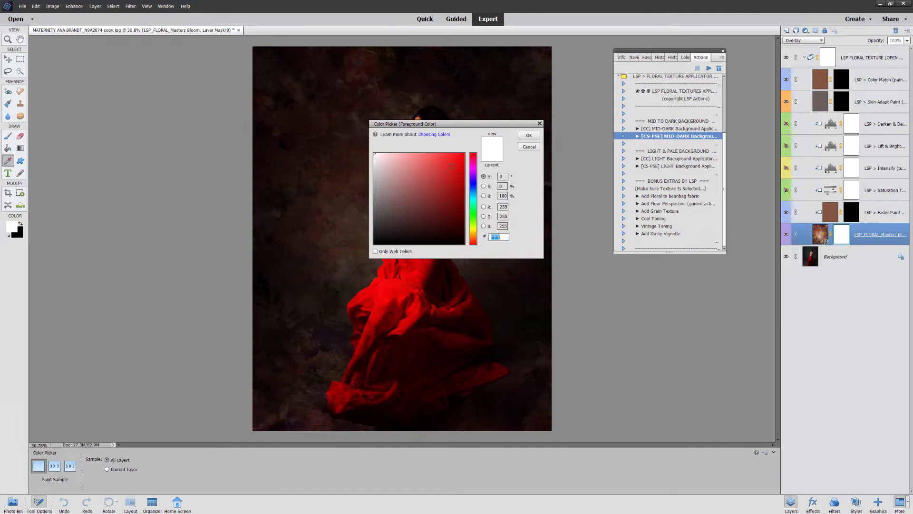
pyautogui.write('000000')
pyautogui.click(529, 135)
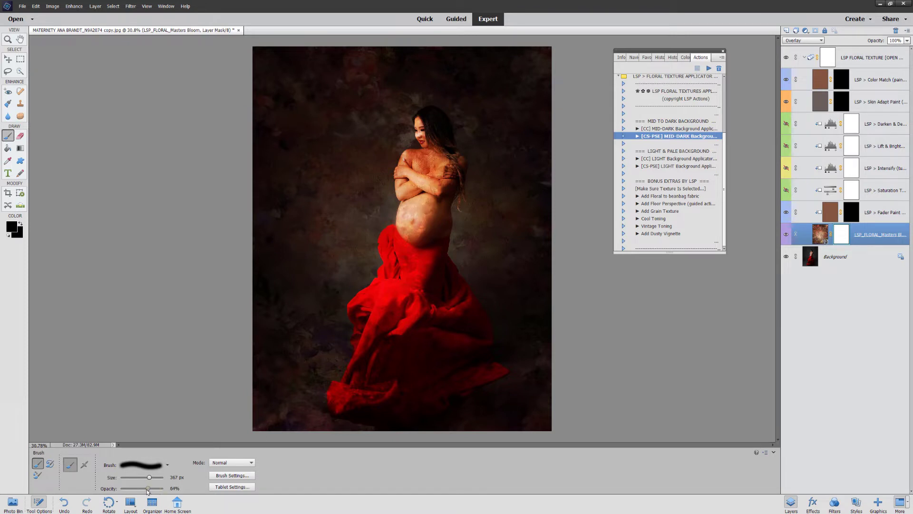
# Paint the texture off the woman's skin and red dress on the layer mask with a 367 px brush at 66% opacity
pyautogui.rightClick(421, 220)
pyautogui.moveTo(422, 235)
pyautogui.mouseDown()
pyautogui.moveTo(420, 207)
pyautogui.moveTo(432, 219)
pyautogui.moveTo(431, 184)
pyautogui.moveTo(451, 169)
pyautogui.moveTo(442, 179)
pyautogui.moveTo(420, 161)
pyautogui.moveTo(411, 184)
pyautogui.moveTo(433, 139)
pyautogui.moveTo(431, 122)
pyautogui.moveTo(450, 169)
pyautogui.moveTo(419, 234)
pyautogui.moveTo(411, 172)
pyautogui.moveTo(429, 162)
pyautogui.moveTo(429, 130)
pyautogui.moveTo(432, 330)
pyautogui.moveTo(425, 255)
pyautogui.moveTo(374, 335)
pyautogui.moveTo(391, 316)
pyautogui.moveTo(367, 390)
pyautogui.moveTo(342, 394)
pyautogui.moveTo(483, 370)
pyautogui.moveTo(459, 354)
pyautogui.moveTo(464, 318)
pyautogui.moveTo(433, 292)
pyautogui.moveTo(445, 291)
pyautogui.moveTo(410, 251)
pyautogui.moveTo(399, 262)
pyautogui.moveTo(408, 285)
pyautogui.moveTo(378, 311)
pyautogui.moveTo(374, 304)
pyautogui.moveTo(375, 327)
pyautogui.moveTo(344, 394)
pyautogui.moveTo(387, 389)
pyautogui.moveTo(355, 383)
pyautogui.moveTo(392, 371)
pyautogui.moveTo(422, 287)
pyautogui.mouseUp()
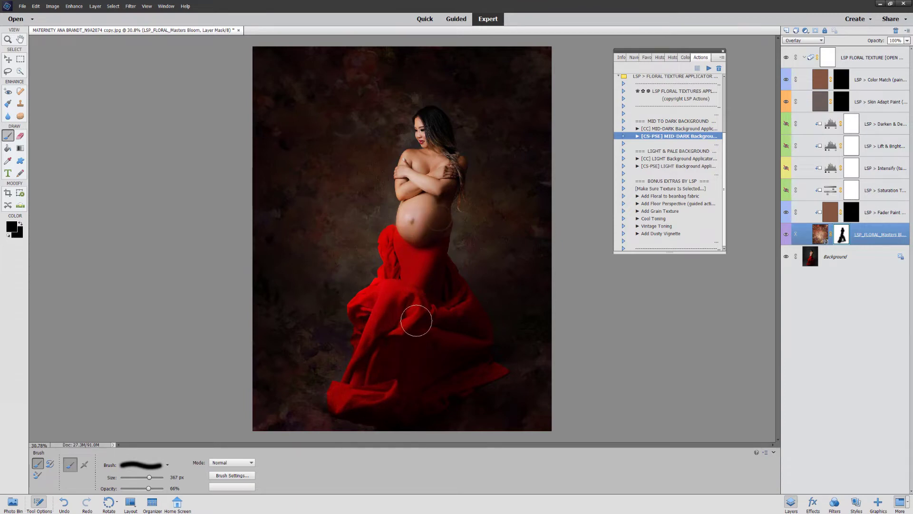
pyautogui.moveTo(417, 181); pyautogui.dragTo(418, 163)
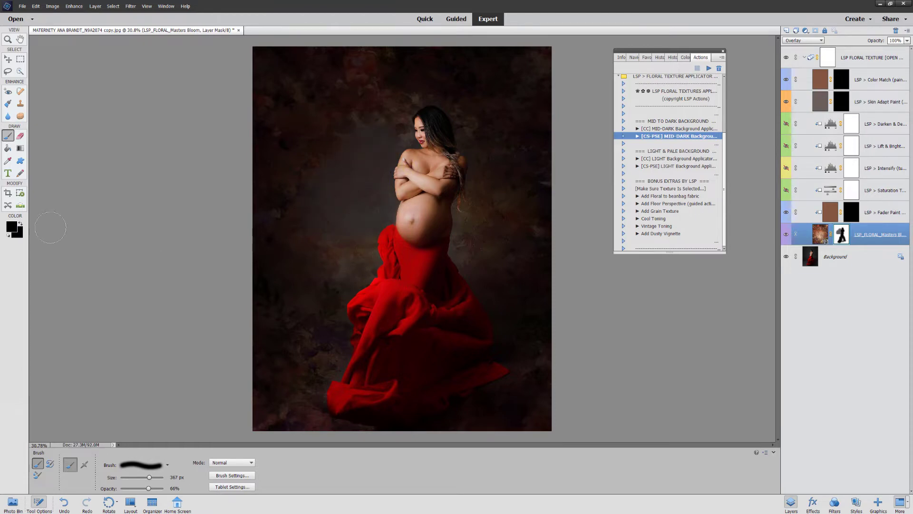
# Set the foreground colour to white (ffffff) and paint the texture back into the background beside the woman on the mask
pyautogui.click(11, 228)
pyautogui.write('ffffff')
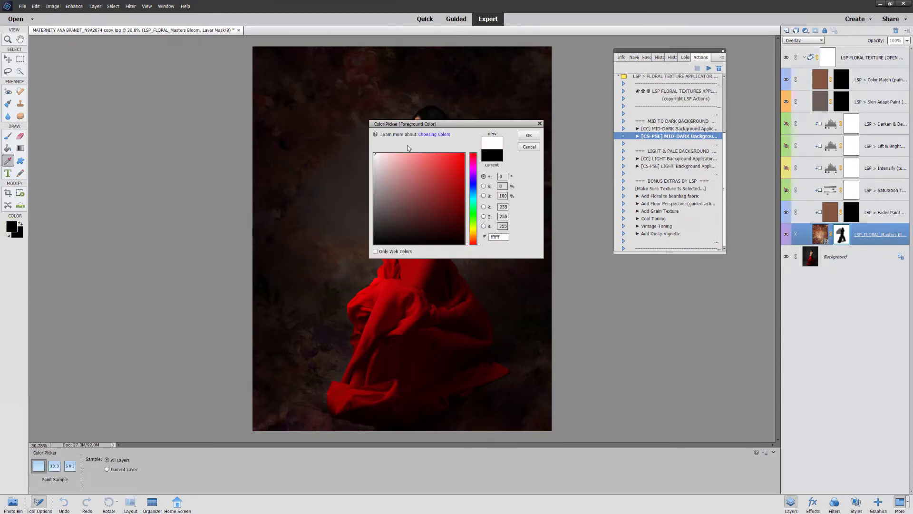
pyautogui.click(532, 136)
pyautogui.press('b')
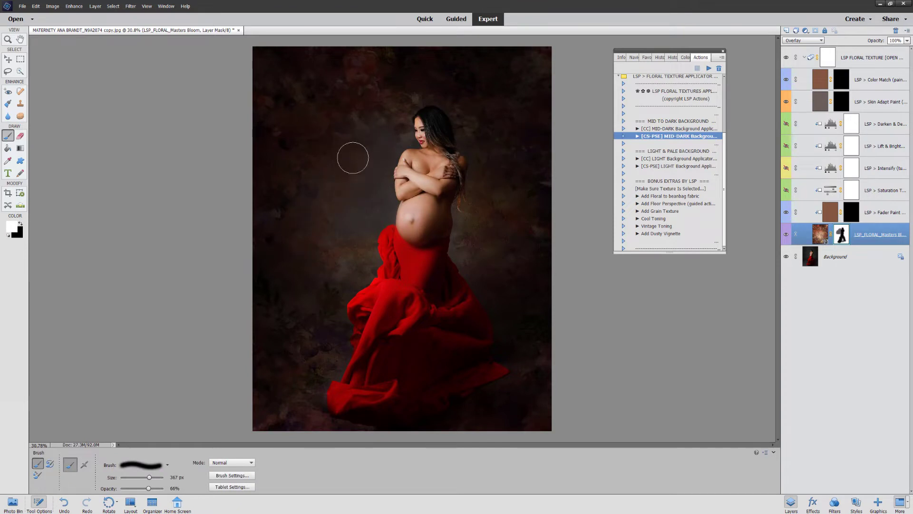
pyautogui.moveTo(374, 209); pyautogui.dragTo(395, 134)
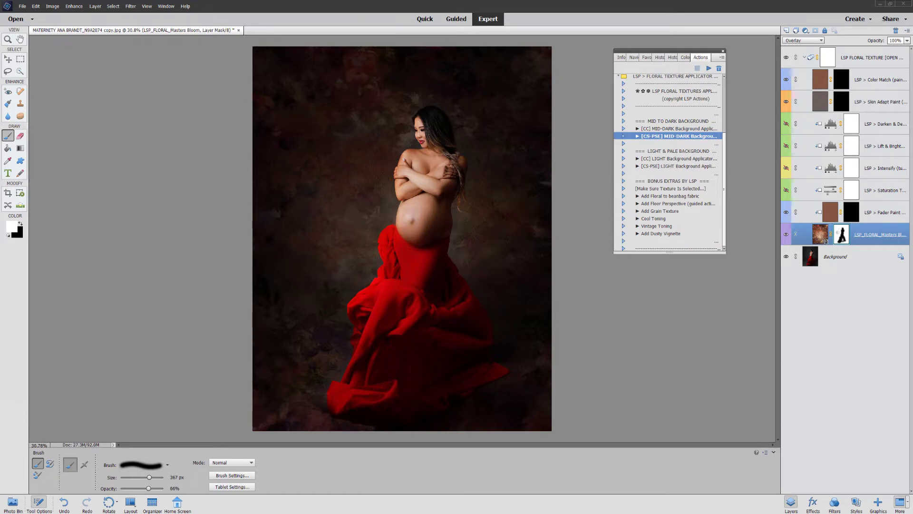
# Switch to Photoshop, target the Masters Bloom layer's mask, and swap the foreground colour to black
pyautogui.hotkey('alt', 'Tab')
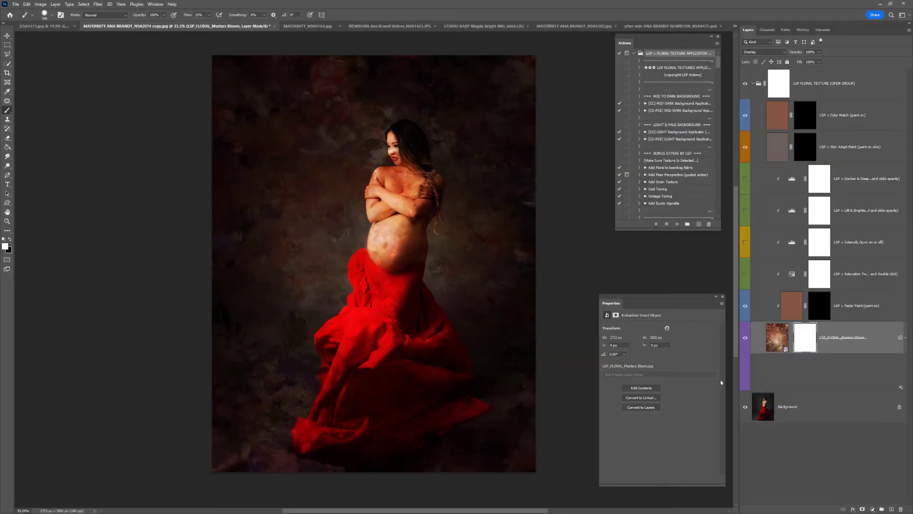
pyautogui.click(815, 336)
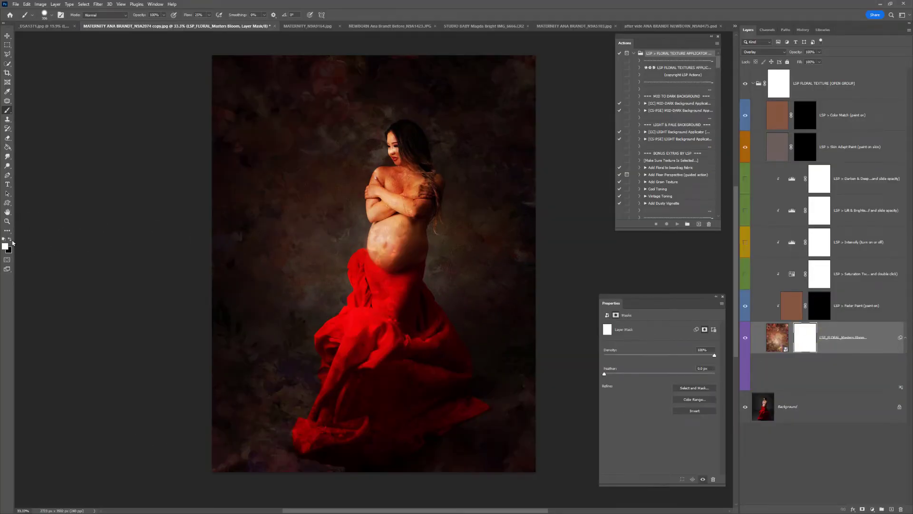
pyautogui.click(10, 240)
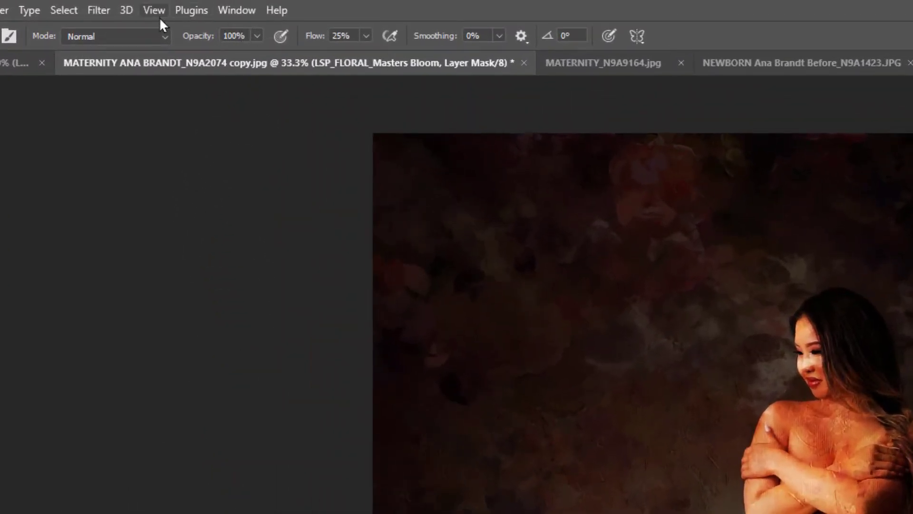
# Set the brush hardness to 64% and paint the texture off the woman's arms and belly at 100% opacity and 25% flow
pyautogui.rightClick(464, 353)
pyautogui.click(626, 433)
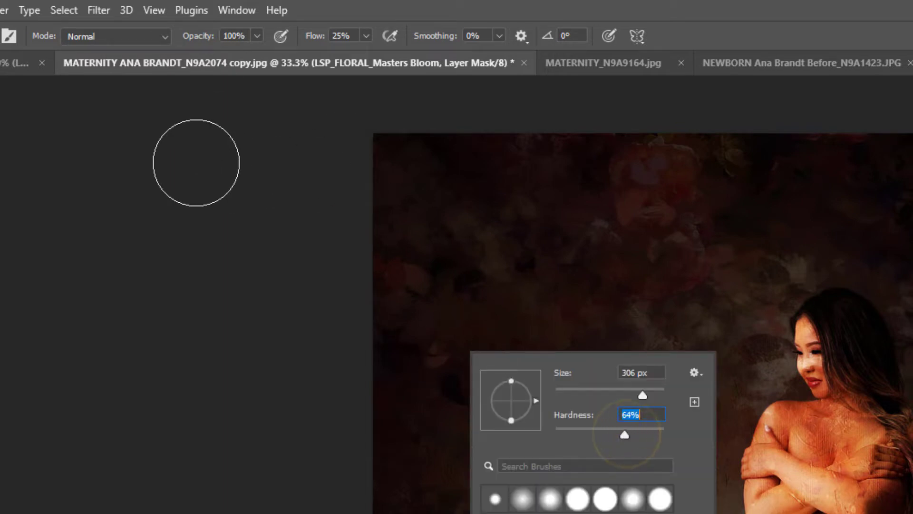
pyautogui.click(234, 36)
pyautogui.click(340, 34)
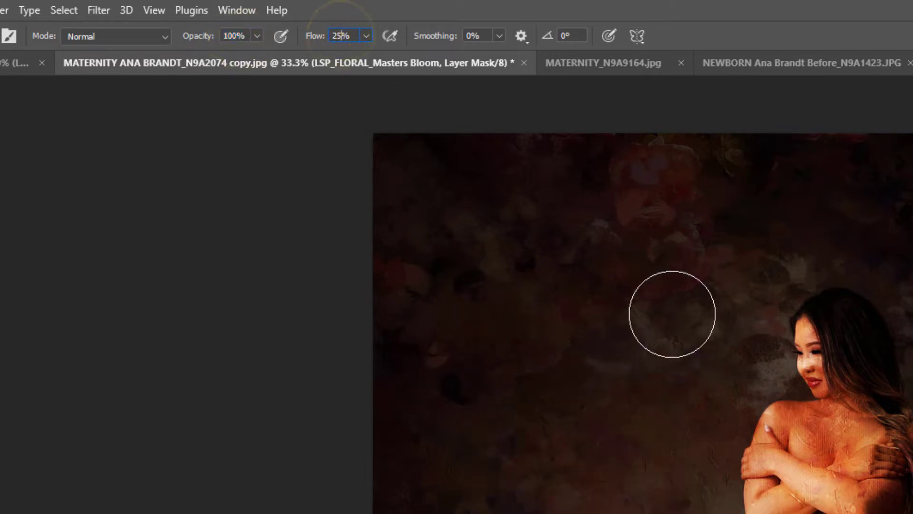
pyautogui.click(858, 495)
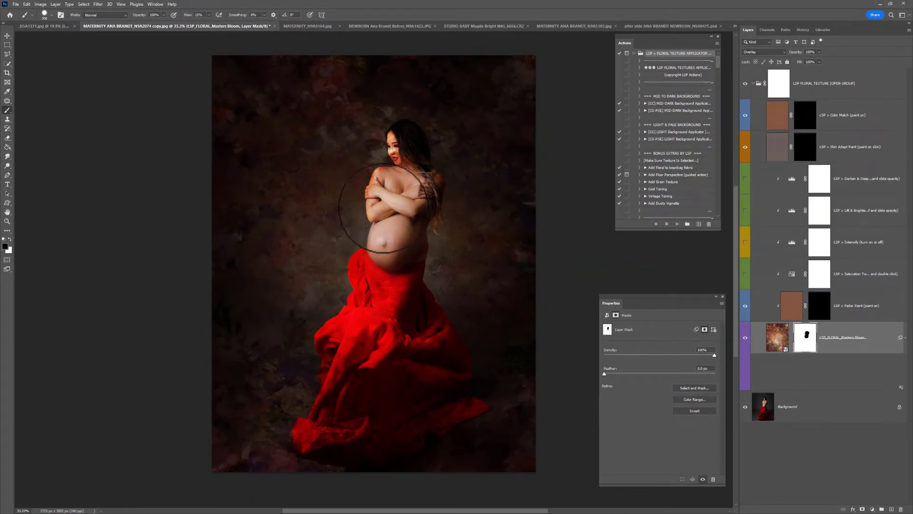
# Paint the texture off the woman's shoulder and upper chest on the Masters Bloom layer mask with a small brush
pyautogui.press('z')
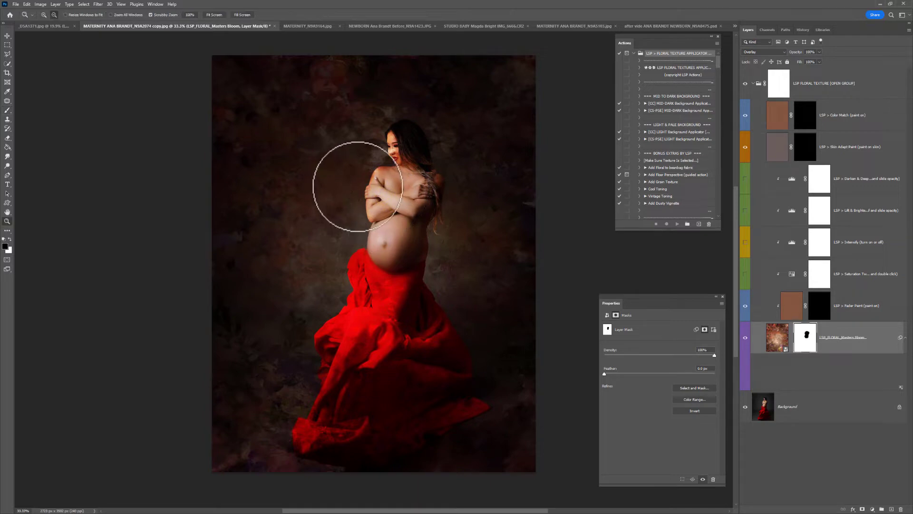
pyautogui.moveTo(362, 192); pyautogui.dragTo(433, 231)
pyautogui.press('space')
pyautogui.moveTo(411, 265); pyautogui.dragTo(343, 418)
pyautogui.moveTo(390, 208); pyautogui.dragTo(407, 236)
pyautogui.press('b')
pyautogui.rightClick(431, 237)
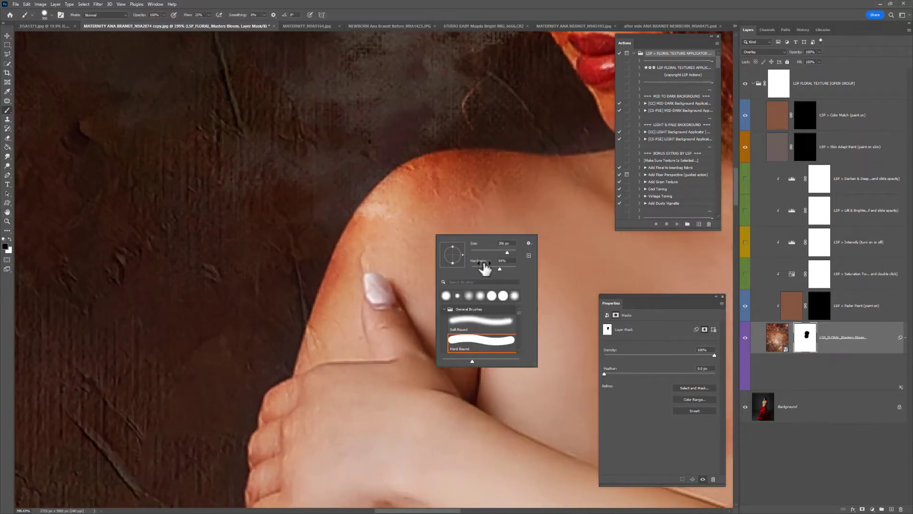
pyautogui.click(449, 183)
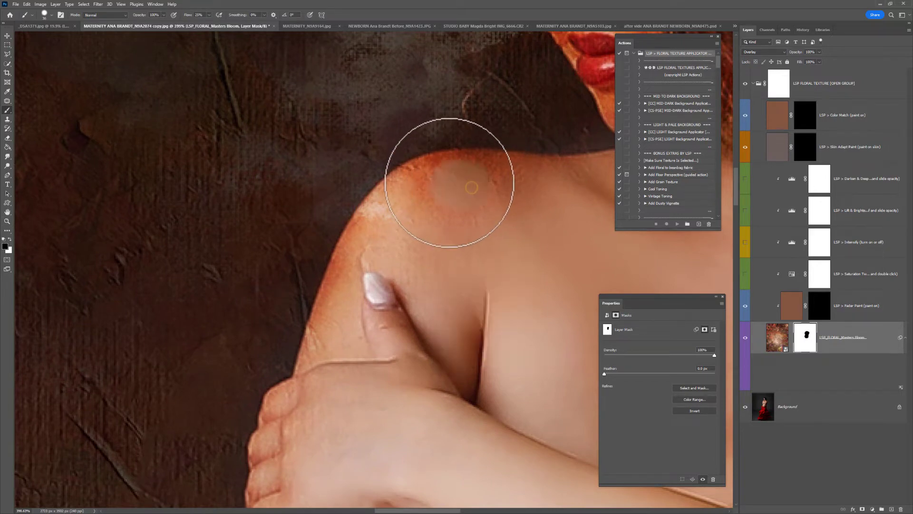
pyautogui.moveTo(449, 182)
pyautogui.mouseDown()
pyautogui.moveTo(394, 205)
pyautogui.moveTo(354, 275)
pyautogui.moveTo(316, 392)
pyautogui.moveTo(328, 454)
pyautogui.moveTo(408, 405)
pyautogui.moveTo(360, 346)
pyautogui.moveTo(370, 244)
pyautogui.moveTo(439, 191)
pyautogui.moveTo(434, 181)
pyautogui.moveTo(595, 186)
pyautogui.moveTo(433, 176)
pyautogui.moveTo(396, 195)
pyautogui.moveTo(406, 244)
pyautogui.moveTo(478, 246)
pyautogui.moveTo(425, 289)
pyautogui.moveTo(492, 347)
pyautogui.mouseUp()
pyautogui.press('space')
pyautogui.moveTo(440, 314); pyautogui.dragTo(332, 400)
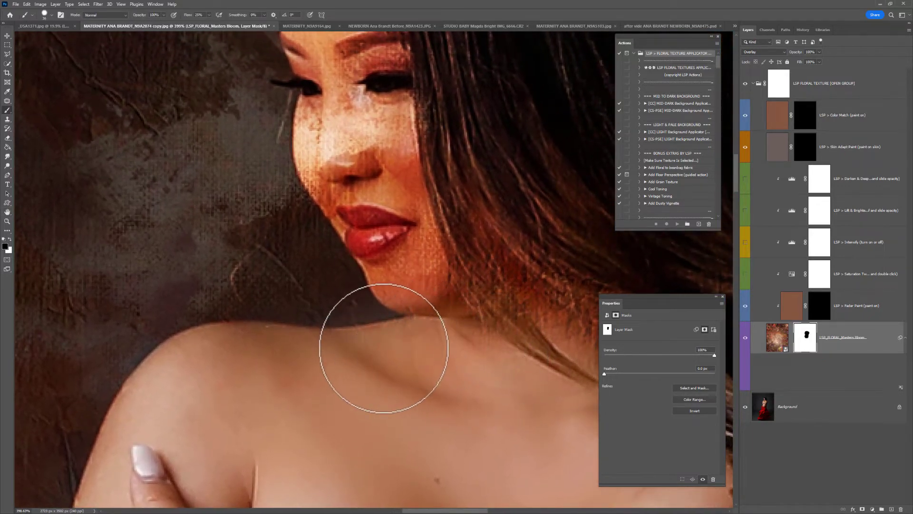
pyautogui.rightClick(403, 190)
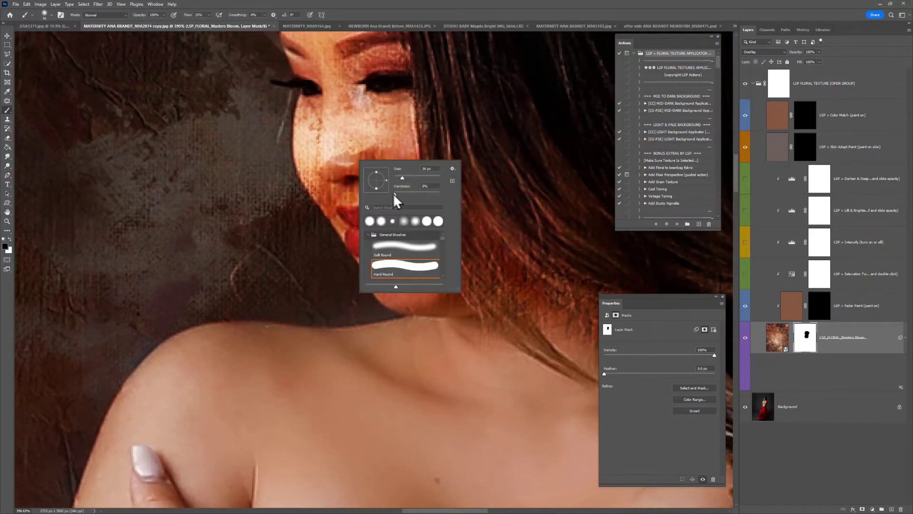
pyautogui.moveTo(295, 148)
pyautogui.mouseDown()
pyautogui.moveTo(324, 196)
pyautogui.moveTo(314, 183)
pyautogui.moveTo(414, 310)
pyautogui.moveTo(353, 329)
pyautogui.moveTo(222, 343)
pyautogui.moveTo(356, 352)
pyautogui.mouseUp()
pyautogui.hotkey('ctrl', 'z')
# Set the foreground colour to black and paint the texture off the woman's face, forehead and front hair with a larger brush
pyautogui.rightClick(385, 214)
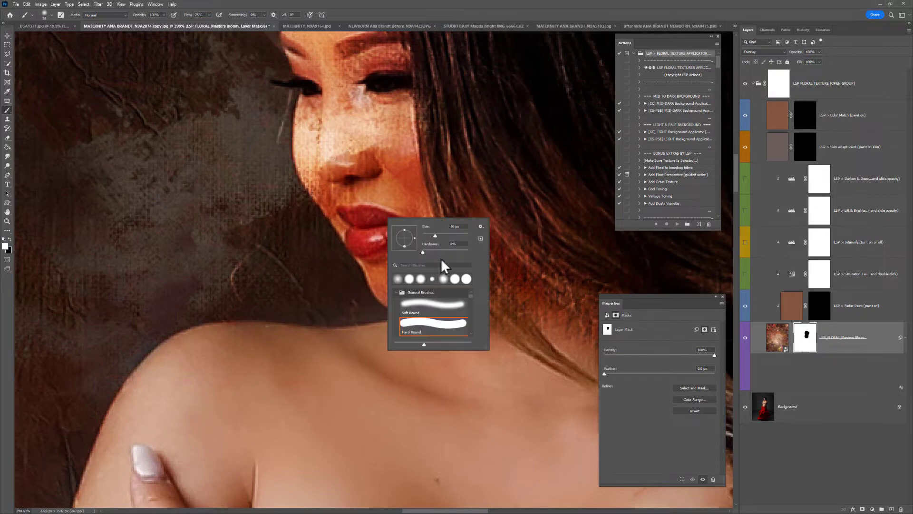
pyautogui.click(340, 142)
pyautogui.press('x')
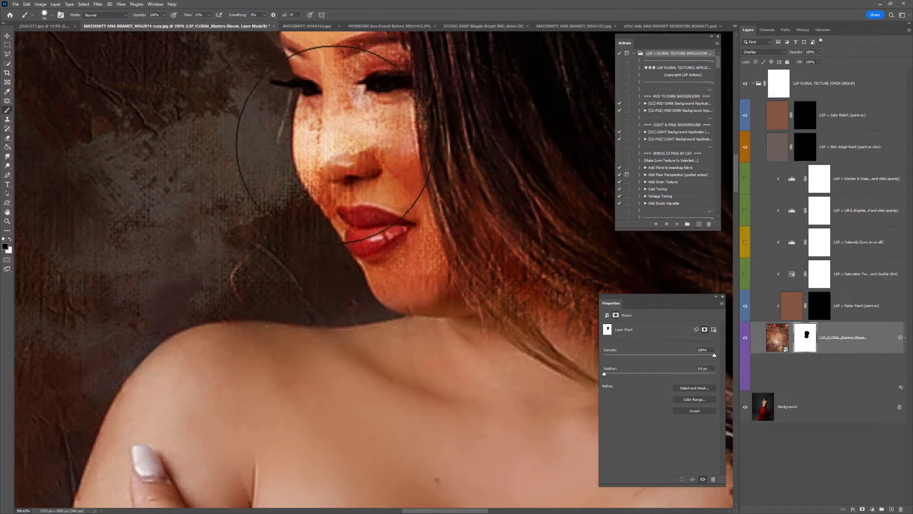
pyautogui.moveTo(336, 142)
pyautogui.mouseDown()
pyautogui.moveTo(403, 272)
pyautogui.moveTo(468, 295)
pyautogui.moveTo(510, 272)
pyautogui.moveTo(409, 123)
pyautogui.moveTo(401, 123)
pyautogui.moveTo(414, 210)
pyautogui.moveTo(397, 113)
pyautogui.moveTo(415, 290)
pyautogui.mouseUp()
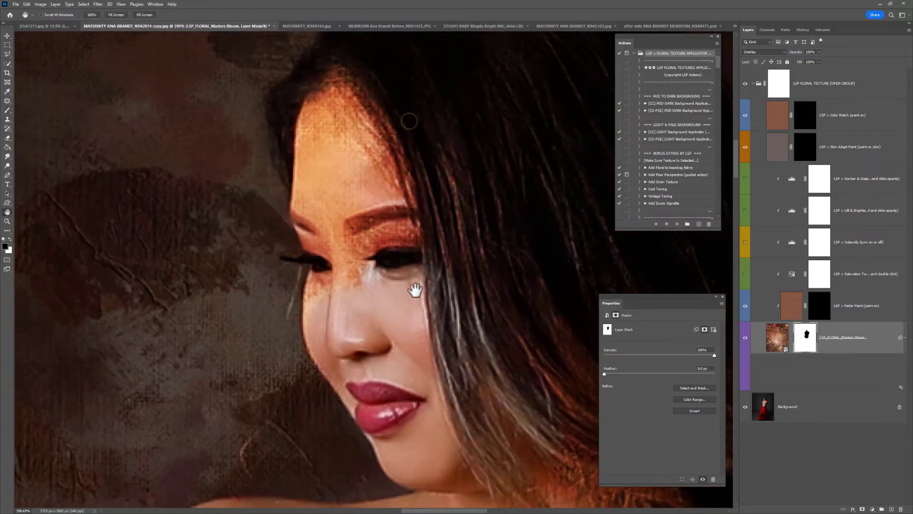
pyautogui.moveTo(403, 189)
pyautogui.mouseDown()
pyautogui.moveTo(376, 261)
pyautogui.moveTo(332, 295)
pyautogui.moveTo(335, 123)
pyautogui.moveTo(381, 167)
pyautogui.moveTo(479, 163)
pyautogui.mouseUp()
# Enlarge the brush and paint the texture off the woman's shaded shoulder and the hand resting on her upper arm
pyautogui.press('z')
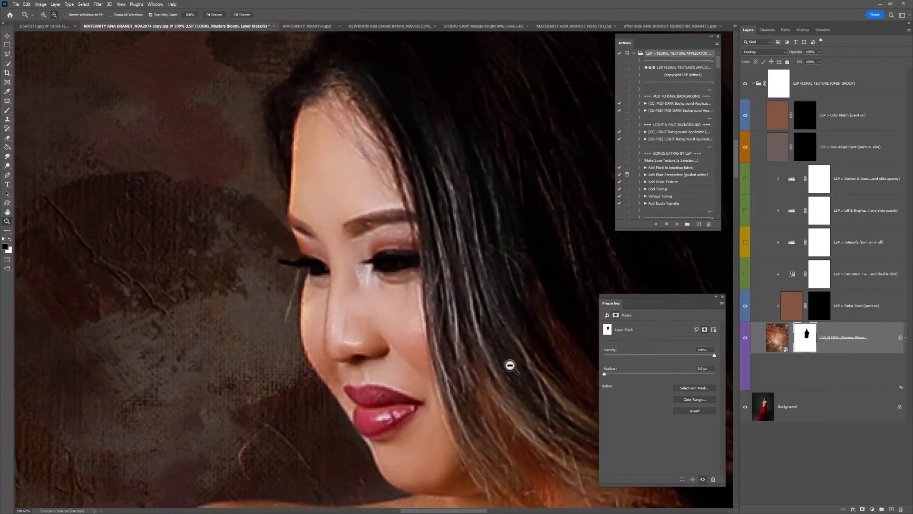
pyautogui.keyDown('alt'); pyautogui.click(509, 365); pyautogui.keyUp('alt')
pyautogui.keyDown('alt'); pyautogui.click(510, 365); pyautogui.keyUp('alt')
pyautogui.keyDown('alt'); pyautogui.click(510, 365); pyautogui.keyUp('alt')
pyautogui.keyDown('alt'); pyautogui.click(510, 365); pyautogui.keyUp('alt')
pyautogui.moveTo(509, 365); pyautogui.dragTo(443, 289)
pyautogui.press('b')
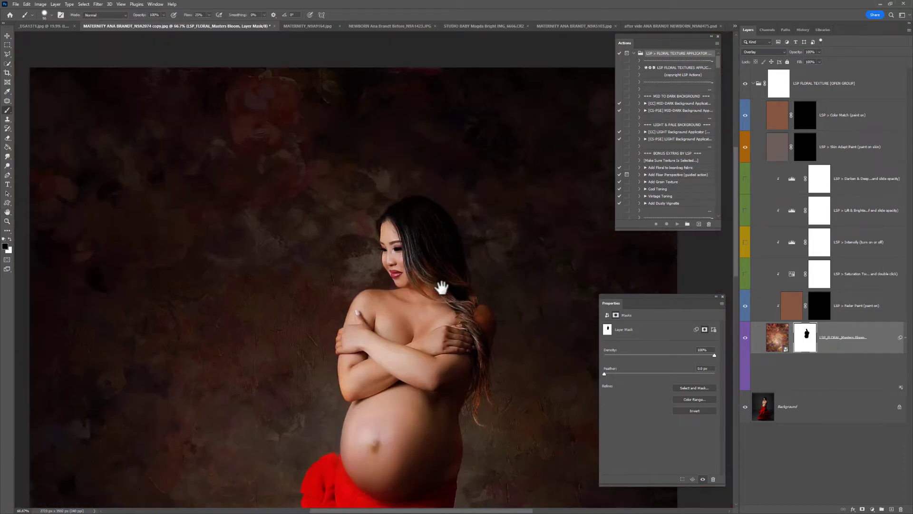
pyautogui.rightClick(444, 288)
pyautogui.press('Return')
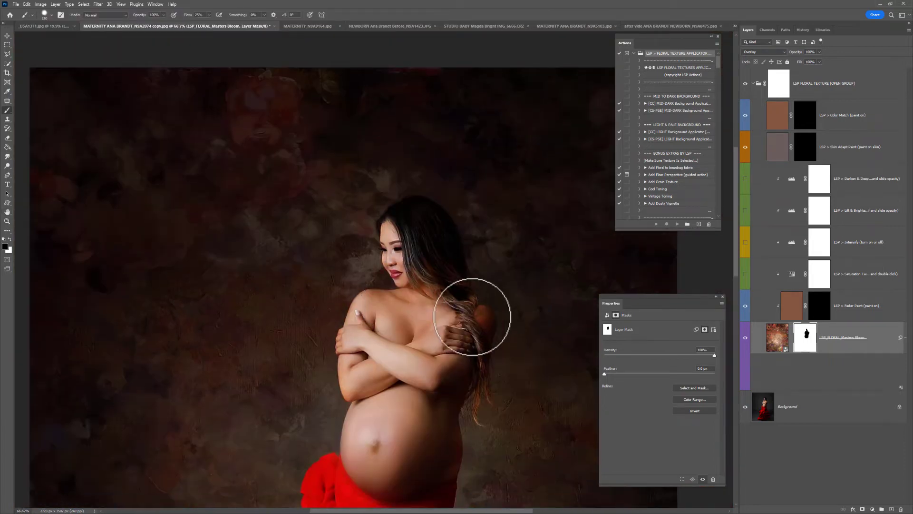
pyautogui.moveTo(473, 317)
pyautogui.mouseDown()
pyautogui.moveTo(481, 319)
pyautogui.moveTo(471, 377)
pyautogui.moveTo(473, 350)
pyautogui.mouseUp()
# Paint the texture back into the background beside the shaded shoulder in white, and off the dark hair in black
pyautogui.press('x')
pyautogui.moveTo(513, 316)
pyautogui.mouseDown()
pyautogui.moveTo(500, 364)
pyautogui.moveTo(510, 317)
pyautogui.moveTo(478, 312)
pyautogui.moveTo(450, 290)
pyautogui.mouseUp()
pyautogui.press('x')
pyautogui.moveTo(431, 245)
pyautogui.mouseDown()
pyautogui.moveTo(436, 318)
pyautogui.moveTo(453, 312)
pyautogui.moveTo(441, 332)
pyautogui.mouseUp()
# Increase the brush size and paint the texture off the red dress from the waist down on the mask
pyautogui.hotkey('alt', 'space')
pyautogui.click(443, 354)
pyautogui.scroll(-3, 434, 234)
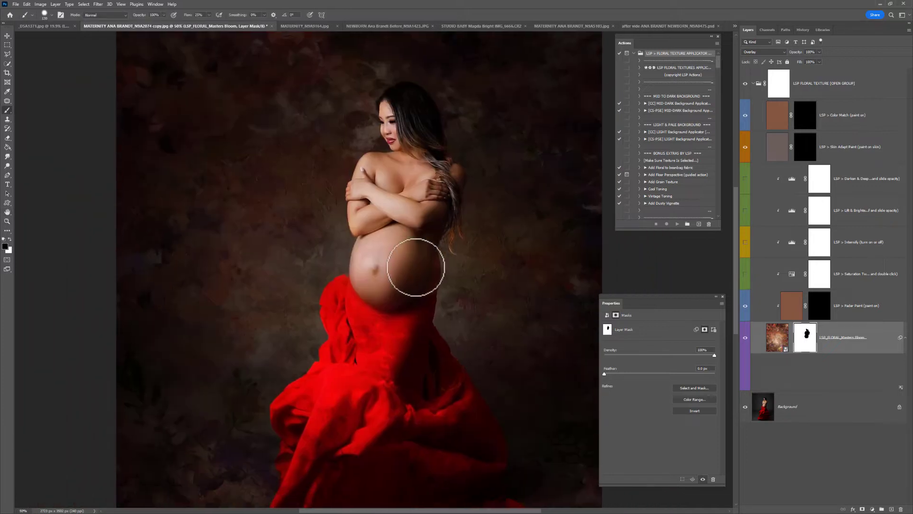
pyautogui.rightClick(414, 265)
pyautogui.moveTo(504, 284); pyautogui.dragTo(490, 284)
pyautogui.moveTo(359, 306)
pyautogui.mouseDown()
pyautogui.moveTo(375, 443)
pyautogui.moveTo(416, 386)
pyautogui.mouseUp()
pyautogui.scroll(-2, 417, 354)
pyautogui.moveTo(416, 353)
pyautogui.mouseDown()
pyautogui.moveTo(422, 335)
pyautogui.moveTo(451, 396)
pyautogui.moveTo(476, 415)
pyautogui.moveTo(454, 444)
pyautogui.moveTo(402, 442)
pyautogui.moveTo(412, 418)
pyautogui.moveTo(435, 434)
pyautogui.moveTo(491, 423)
pyautogui.moveTo(406, 464)
pyautogui.moveTo(285, 461)
pyautogui.moveTo(331, 344)
pyautogui.moveTo(309, 342)
pyautogui.moveTo(370, 261)
pyautogui.moveTo(348, 240)
pyautogui.moveTo(349, 225)
pyautogui.moveTo(367, 225)
pyautogui.moveTo(389, 252)
pyautogui.moveTo(413, 224)
pyautogui.moveTo(411, 175)
pyautogui.moveTo(397, 230)
pyautogui.mouseUp()
# Set the foreground colour to white and paint the texture back into the background beside the woman's belly and waist
pyautogui.scroll(-2, 418, 435)
pyautogui.press('x')
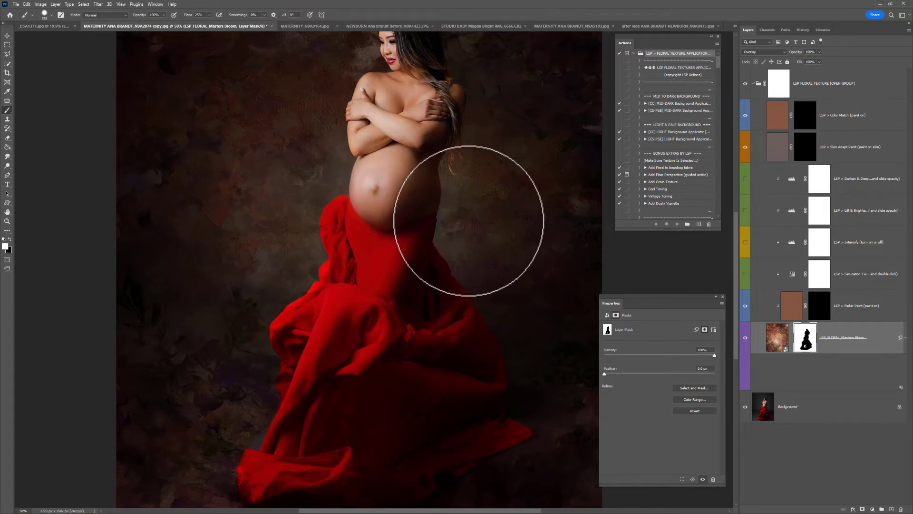
pyautogui.moveTo(466, 219); pyautogui.dragTo(462, 233)
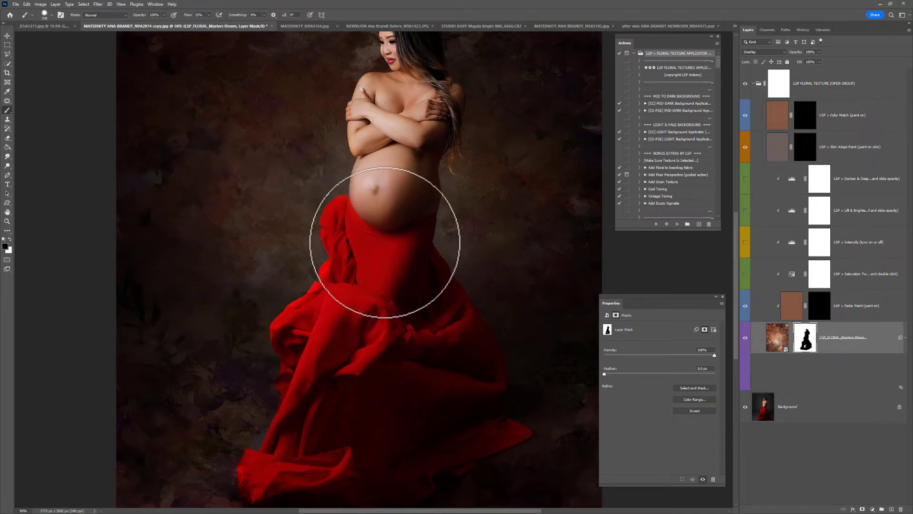
pyautogui.moveTo(387, 200)
pyautogui.mouseDown()
pyautogui.moveTo(380, 219)
pyautogui.moveTo(384, 184)
pyautogui.mouseUp()
pyautogui.hotkey('ctrl', 'z')
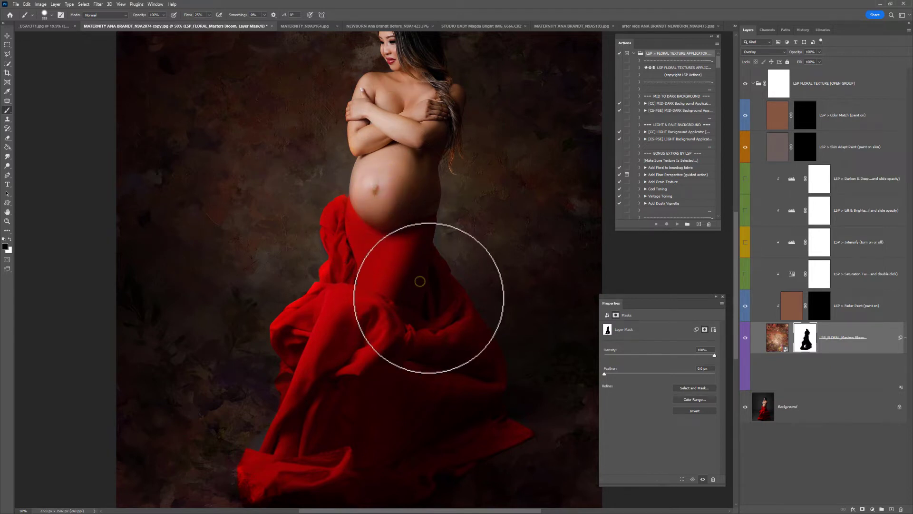
pyautogui.press('x')
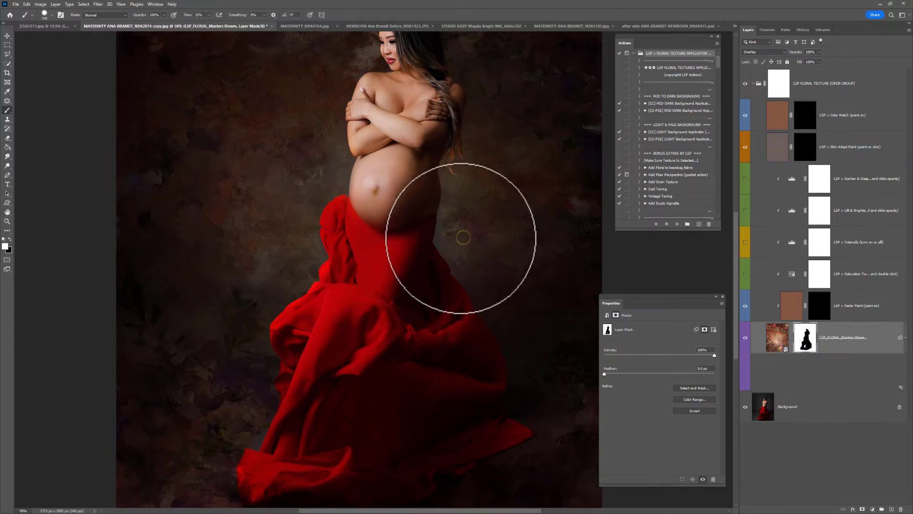
# Enlarge the brush further and paint the remaining texture off the lower folds and train of the dress in black
pyautogui.hotkey('alt', 'space')
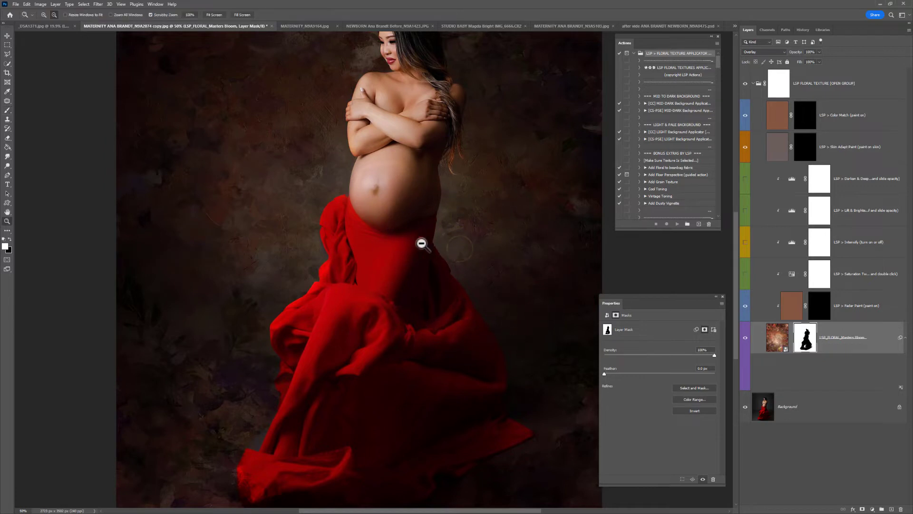
pyautogui.keyDown('alt'); pyautogui.click(422, 243); pyautogui.keyUp('alt')
pyautogui.moveTo(421, 342)
pyautogui.mouseDown()
pyautogui.moveTo(408, 328)
pyautogui.moveTo(431, 290)
pyautogui.mouseUp()
pyautogui.moveTo(442, 247); pyautogui.dragTo(428, 253)
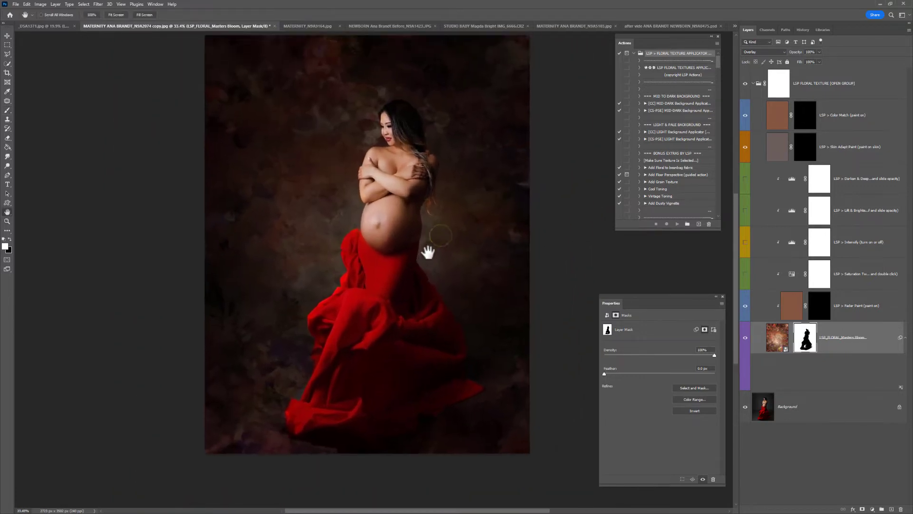
pyautogui.rightClick(411, 344)
pyautogui.moveTo(486, 364); pyautogui.dragTo(488, 363)
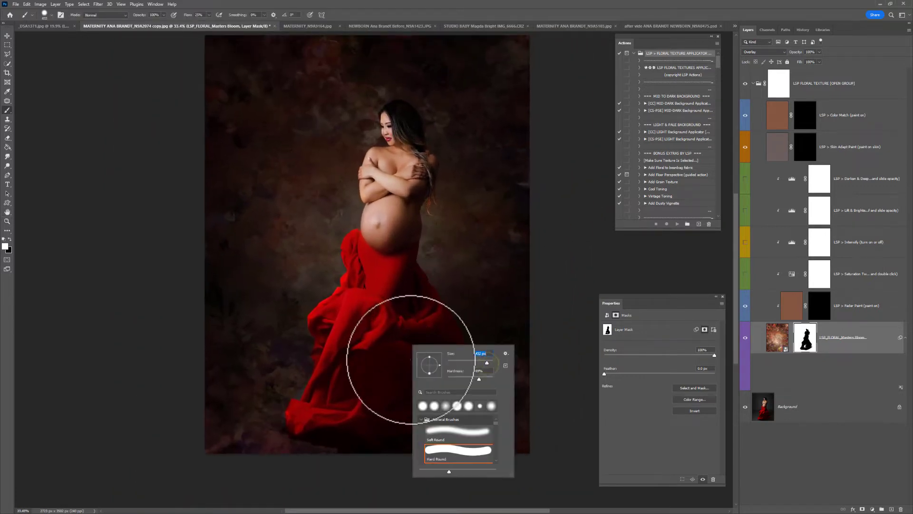
pyautogui.click(410, 360)
pyautogui.press('x')
pyautogui.moveTo(400, 357)
pyautogui.mouseDown()
pyautogui.moveTo(409, 377)
pyautogui.moveTo(401, 367)
pyautogui.moveTo(445, 387)
pyautogui.moveTo(418, 388)
pyautogui.mouseUp()
pyautogui.moveTo(397, 398); pyautogui.dragTo(345, 403)
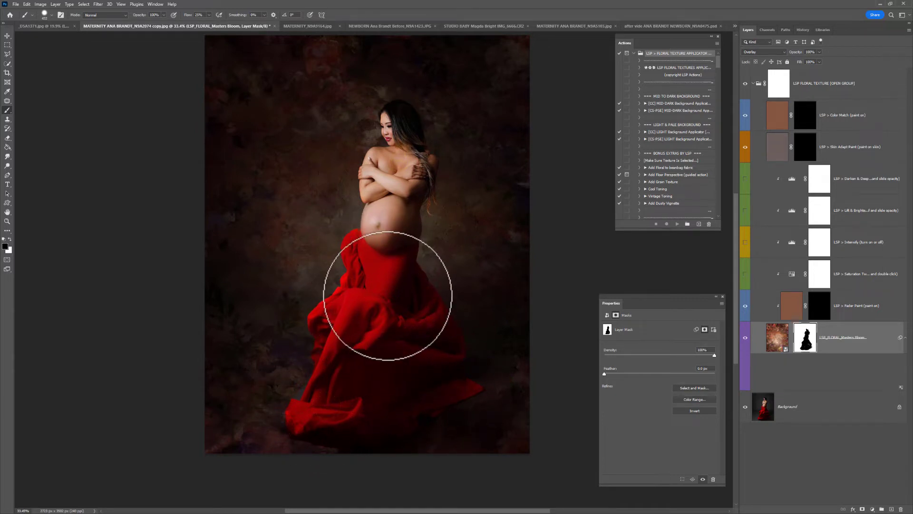
pyautogui.scroll(1, 409, 319)
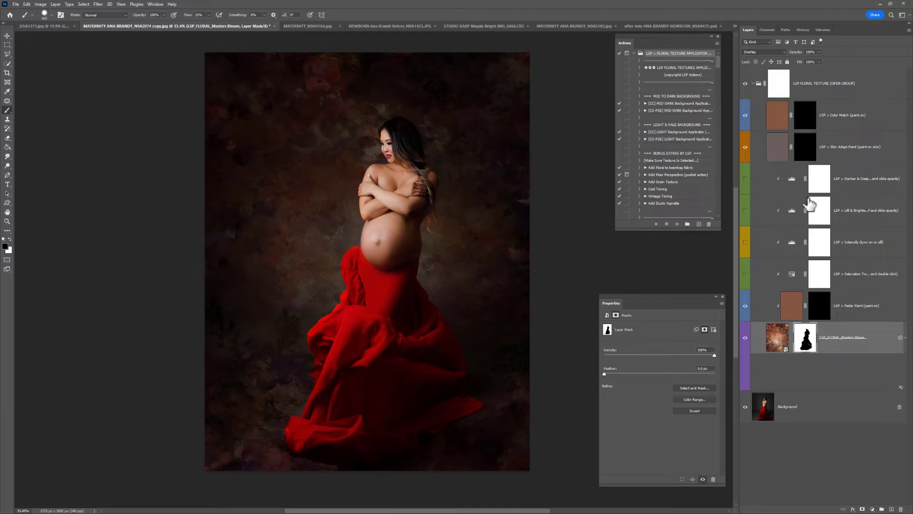
pyautogui.click(155, 4)
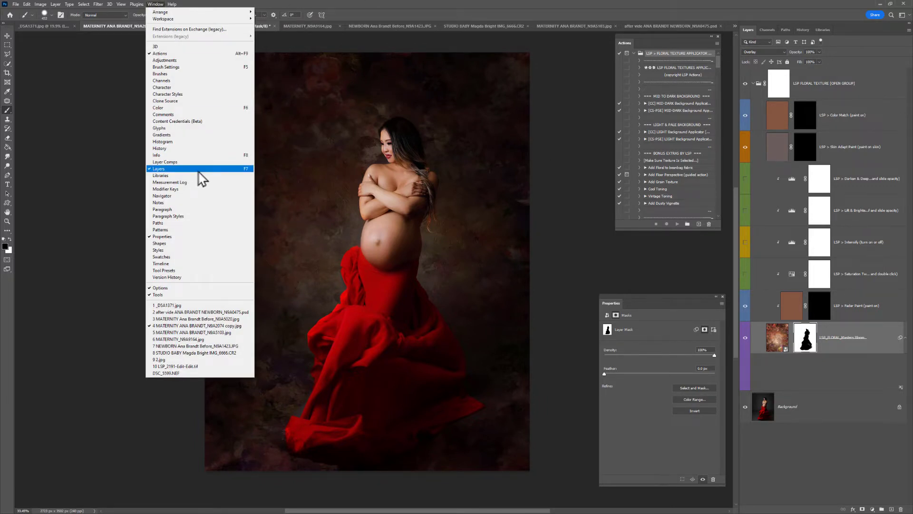
pyautogui.click(154, 6)
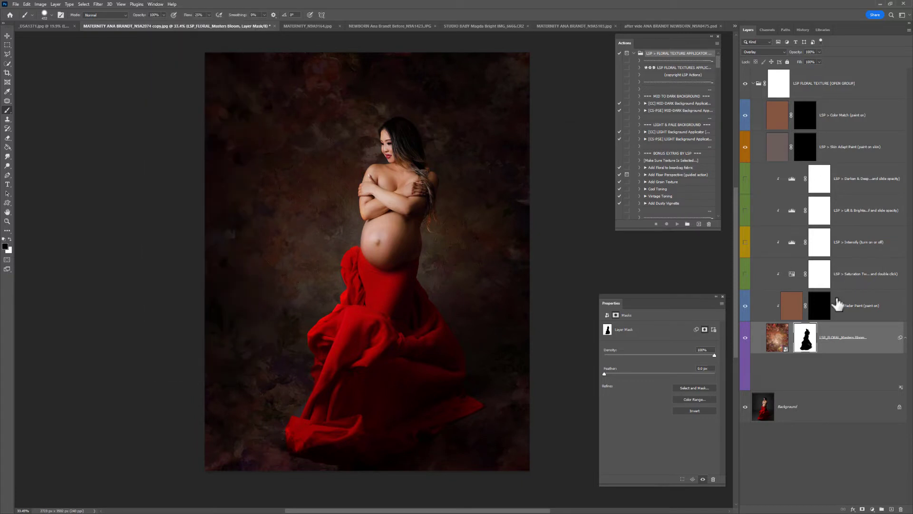
# Turn on the Saturation Tweaker layer and adjust its Hue/Saturation settings, reducing the saturation and shifting the hue slightly negative
pyautogui.click(820, 306)
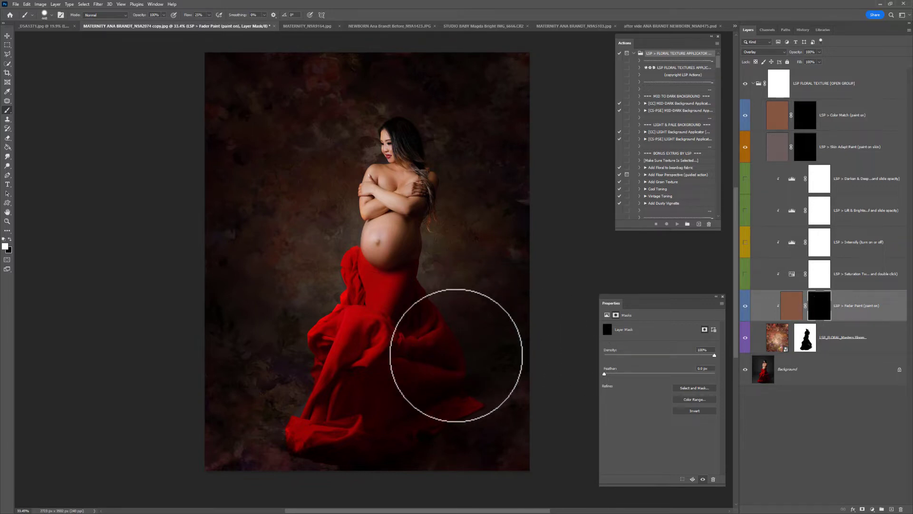
pyautogui.click(819, 278)
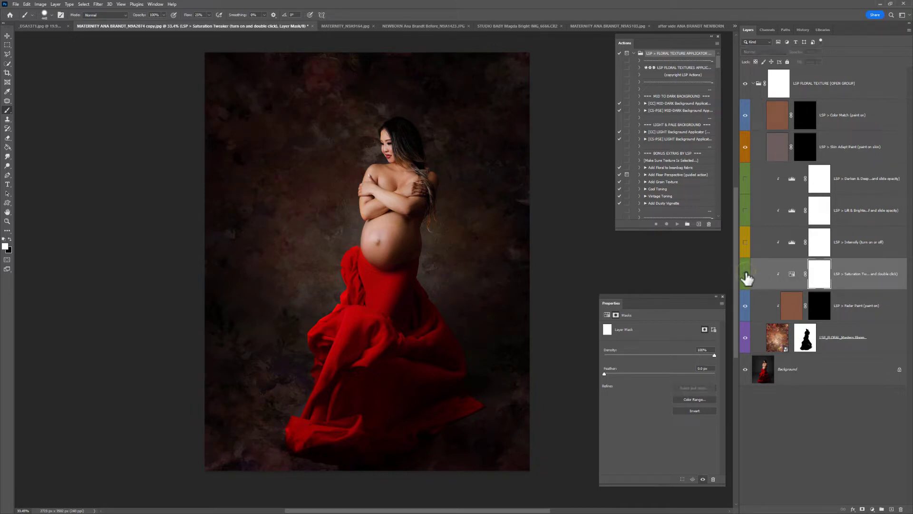
pyautogui.click(792, 274)
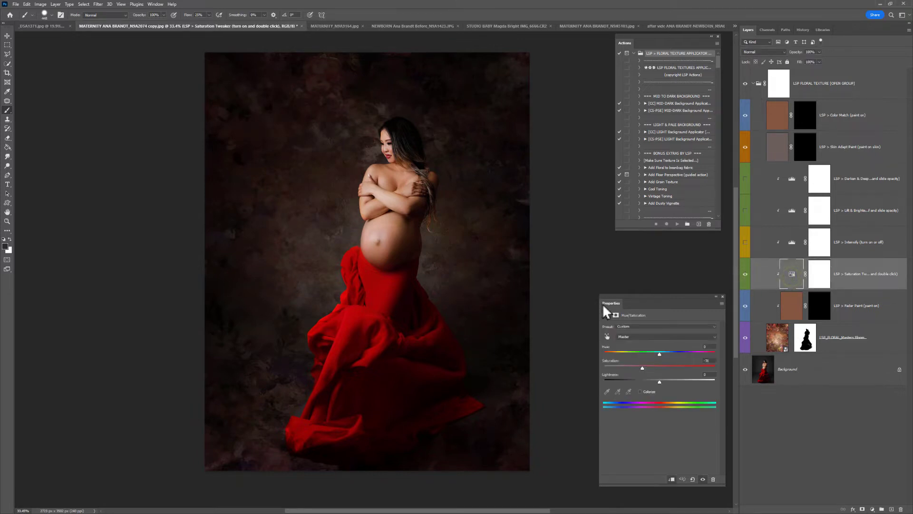
pyautogui.moveTo(602, 304); pyautogui.dragTo(515, 178)
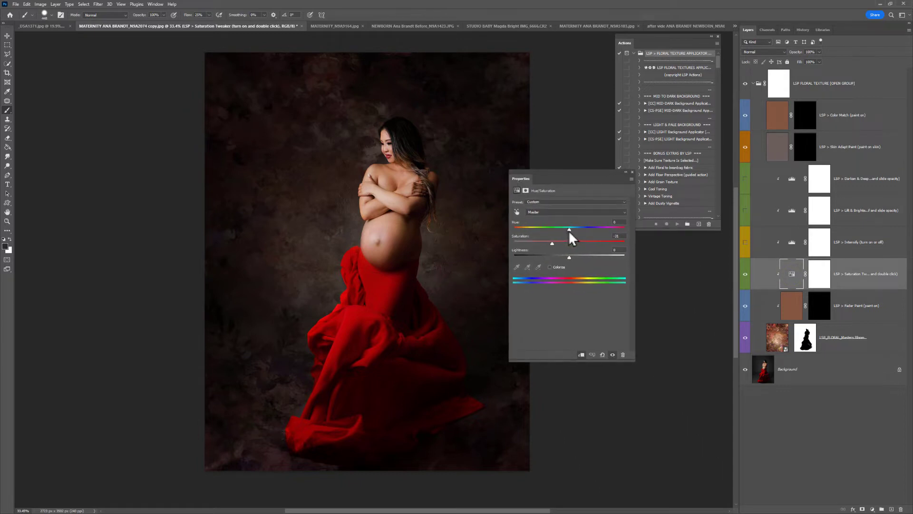
pyautogui.moveTo(552, 242)
pyautogui.mouseDown()
pyautogui.moveTo(590, 242)
pyautogui.moveTo(561, 251)
pyautogui.moveTo(558, 244)
pyautogui.moveTo(590, 227)
pyautogui.moveTo(558, 234)
pyautogui.moveTo(568, 233)
pyautogui.mouseUp()
pyautogui.moveTo(525, 178); pyautogui.dragTo(589, 210)
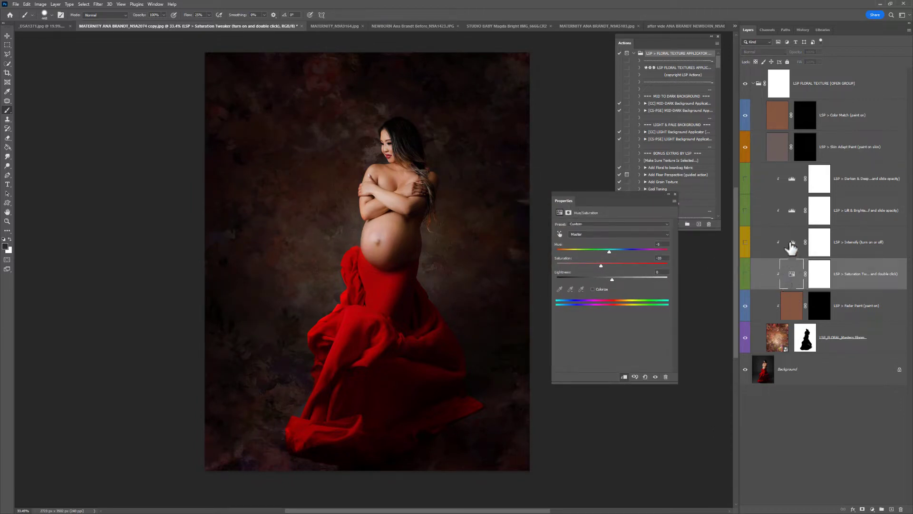
# Preview the Intensify and Lift & Brighten layers one after the other by switching each one's visibility on and off
pyautogui.click(745, 243)
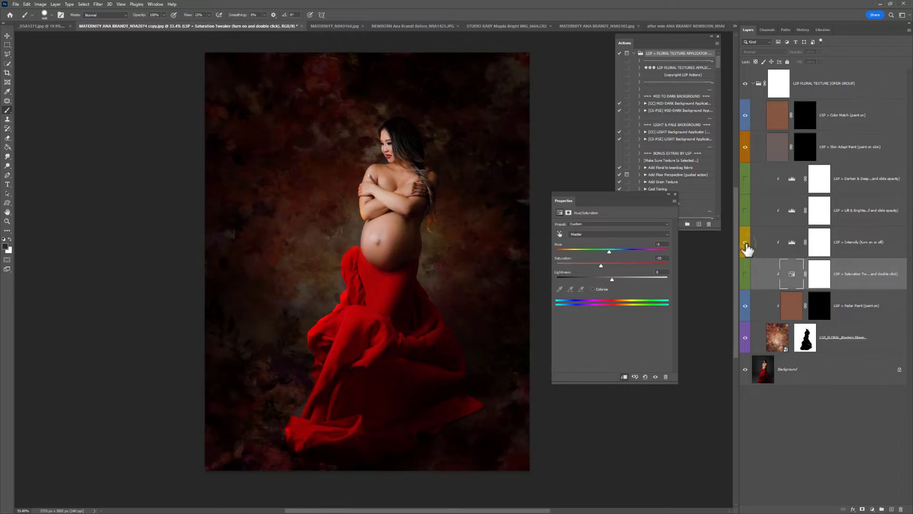
pyautogui.click(746, 243)
pyautogui.click(746, 243)
pyautogui.click(746, 243)
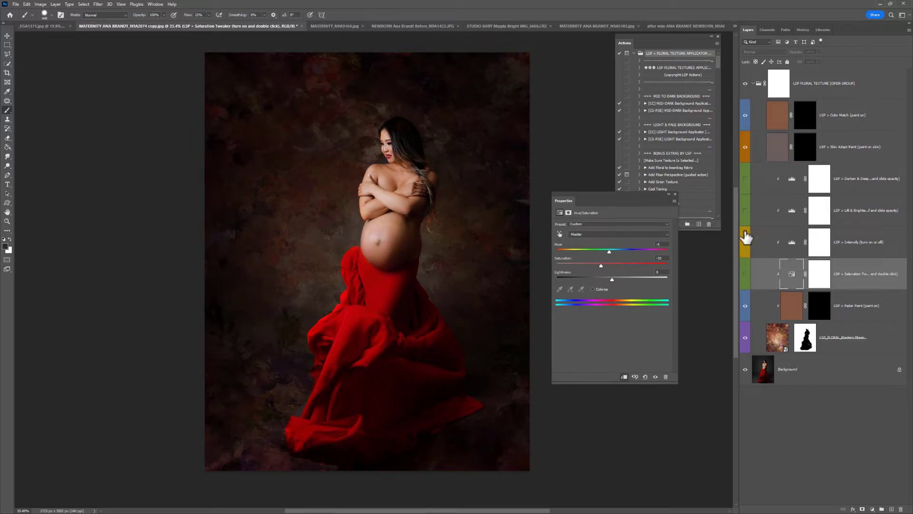
pyautogui.click(745, 210)
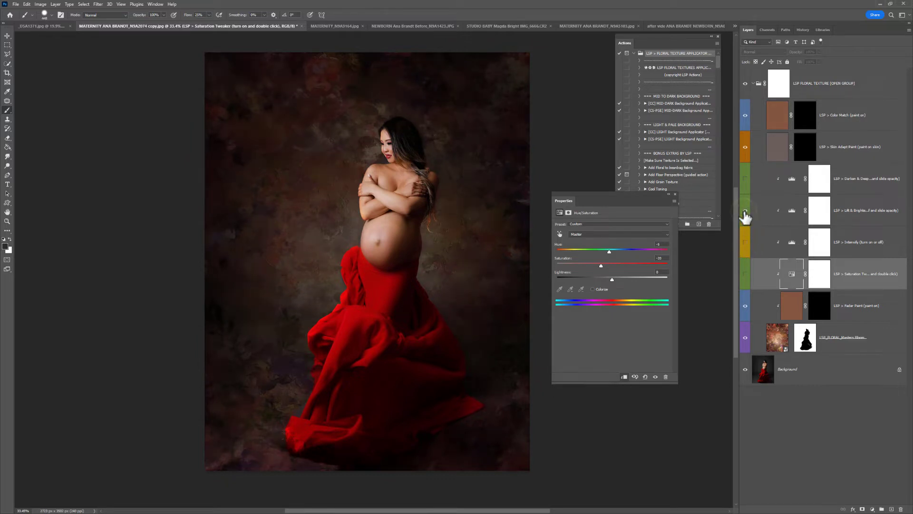
pyautogui.click(746, 212)
pyautogui.click(745, 211)
pyautogui.click(745, 212)
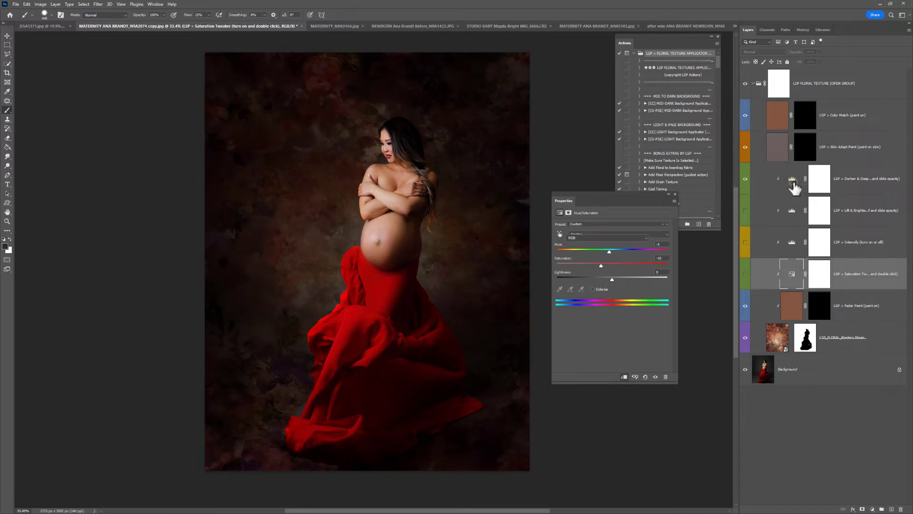
# Open the Levels settings of the Darken & Deepen layer and adjust the input white point
pyautogui.click(802, 185)
pyautogui.moveTo(625, 275); pyautogui.dragTo(646, 276)
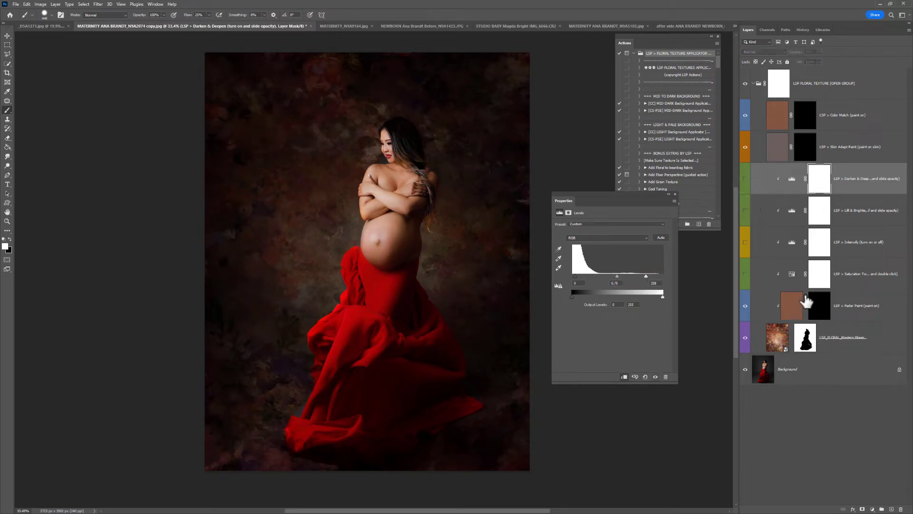
# Paint white over the lower backdrop on the Fader Paint layer's mask with a very large brush at 0% hardness
pyautogui.click(819, 307)
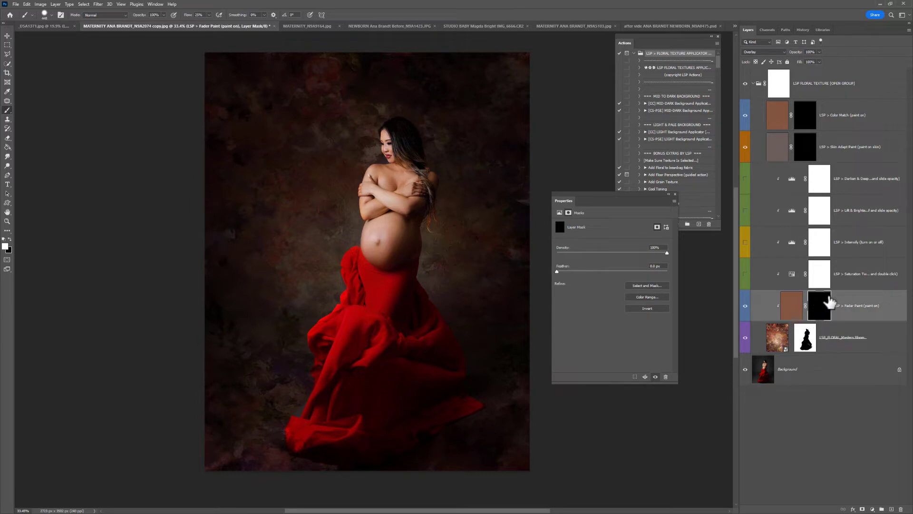
pyautogui.rightClick(531, 298)
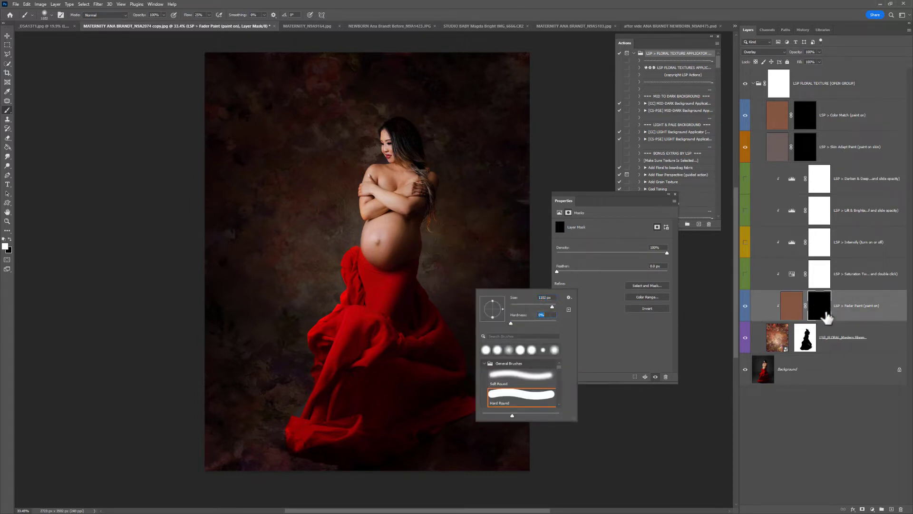
pyautogui.press('Return')
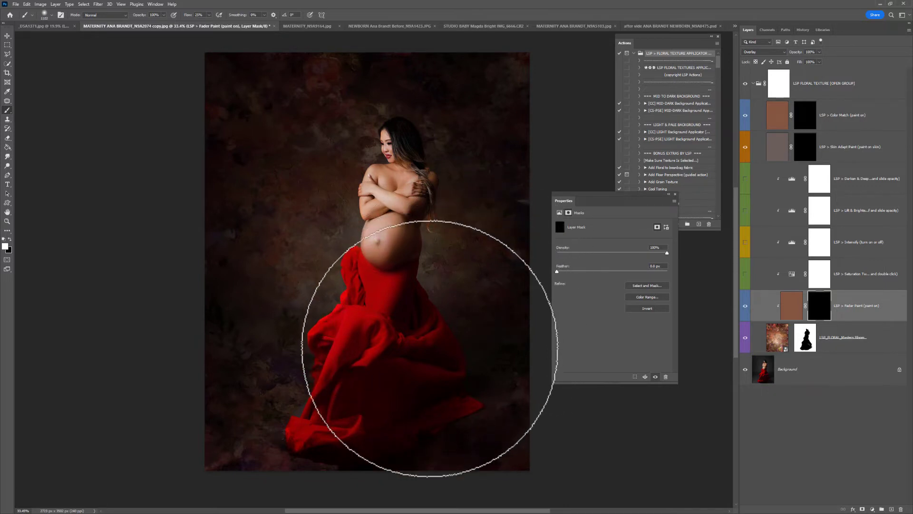
pyautogui.moveTo(430, 347)
pyautogui.mouseDown()
pyautogui.moveTo(492, 330)
pyautogui.moveTo(487, 422)
pyautogui.moveTo(513, 417)
pyautogui.moveTo(385, 416)
pyautogui.moveTo(290, 402)
pyautogui.moveTo(288, 377)
pyautogui.moveTo(259, 372)
pyautogui.moveTo(288, 358)
pyautogui.moveTo(263, 409)
pyautogui.moveTo(245, 392)
pyautogui.moveTo(242, 404)
pyautogui.moveTo(295, 309)
pyautogui.moveTo(296, 278)
pyautogui.moveTo(321, 278)
pyautogui.moveTo(370, 339)
pyautogui.moveTo(404, 347)
pyautogui.moveTo(414, 336)
pyautogui.moveTo(379, 342)
pyautogui.moveTo(384, 306)
pyautogui.moveTo(345, 281)
pyautogui.moveTo(363, 292)
pyautogui.moveTo(367, 317)
pyautogui.moveTo(397, 334)
pyautogui.moveTo(366, 324)
pyautogui.mouseUp()
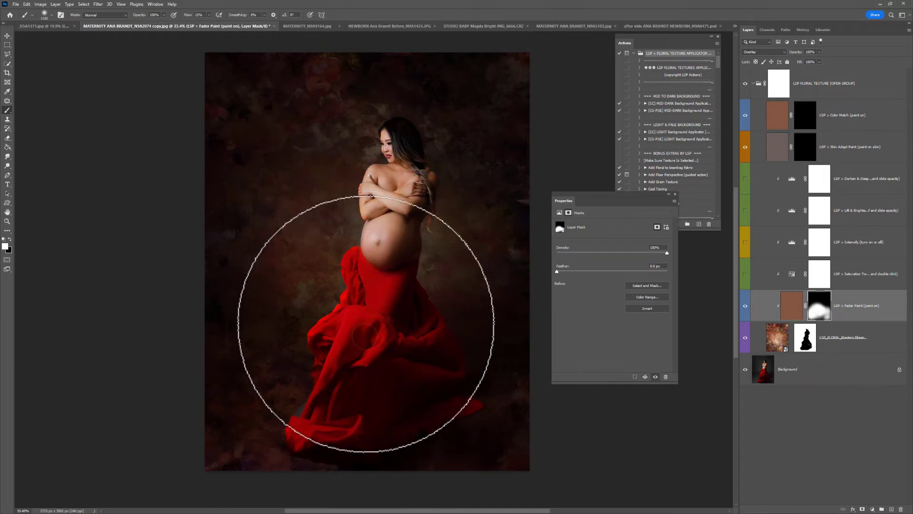
# Set the Fader Paint layer's blending to Normal and fade the texture along the left and lower-left backdrop with white on its mask
pyautogui.hotkey('shift', 'alt', 'n')
pyautogui.click(369, 355)
pyautogui.click(269, 419)
pyautogui.click(220, 409)
pyautogui.click(285, 281)
pyautogui.click(319, 254)
pyautogui.click(257, 246)
pyautogui.click(239, 251)
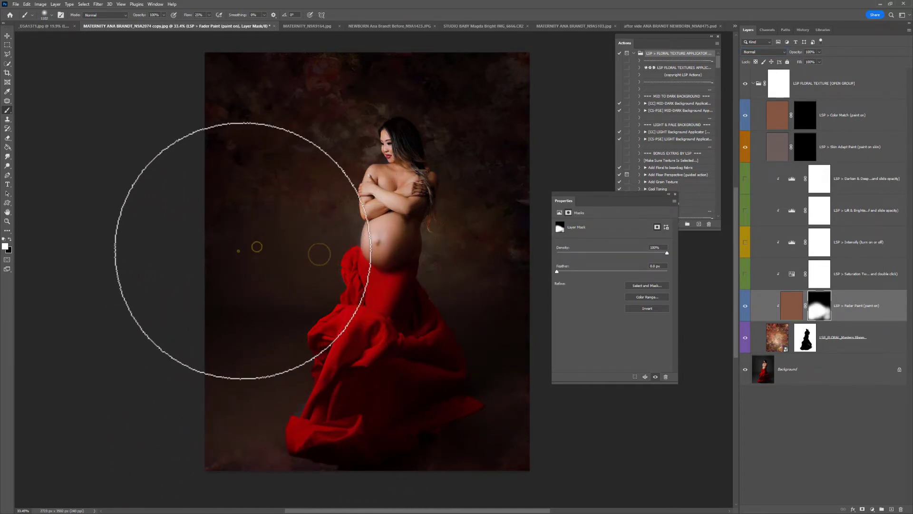
# Continue fading the floral texture on the Fader Paint mask to the right of the subject, across the dress area and around her upper body
pyautogui.click(433, 233)
pyautogui.click(485, 227)
pyautogui.click(491, 246)
pyautogui.click(421, 309)
pyautogui.click(356, 354)
pyautogui.click(297, 321)
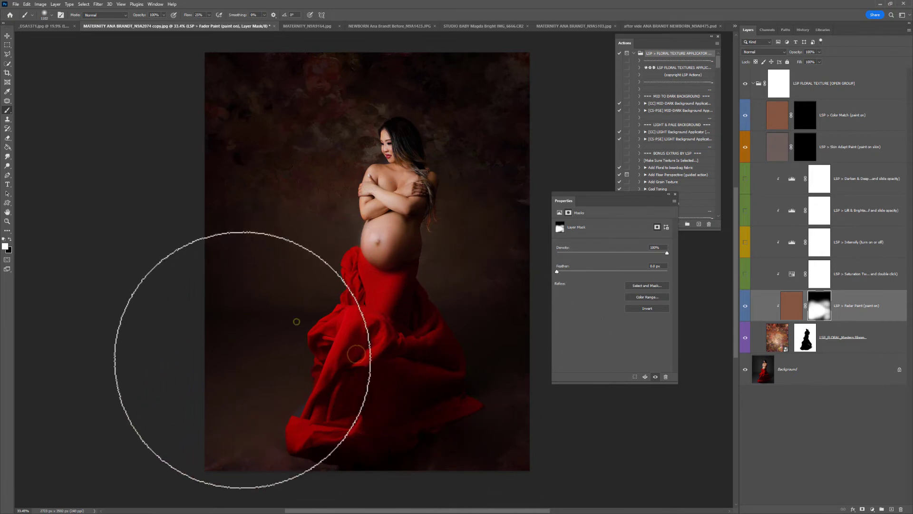
pyautogui.click(330, 230)
pyautogui.click(374, 138)
pyautogui.click(434, 203)
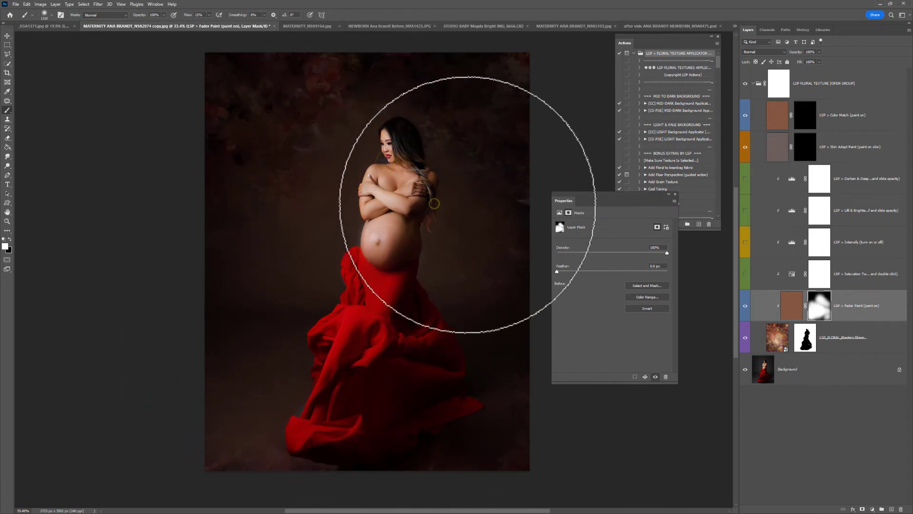
pyautogui.click(471, 204)
pyautogui.click(485, 172)
pyautogui.click(259, 210)
pyautogui.click(347, 137)
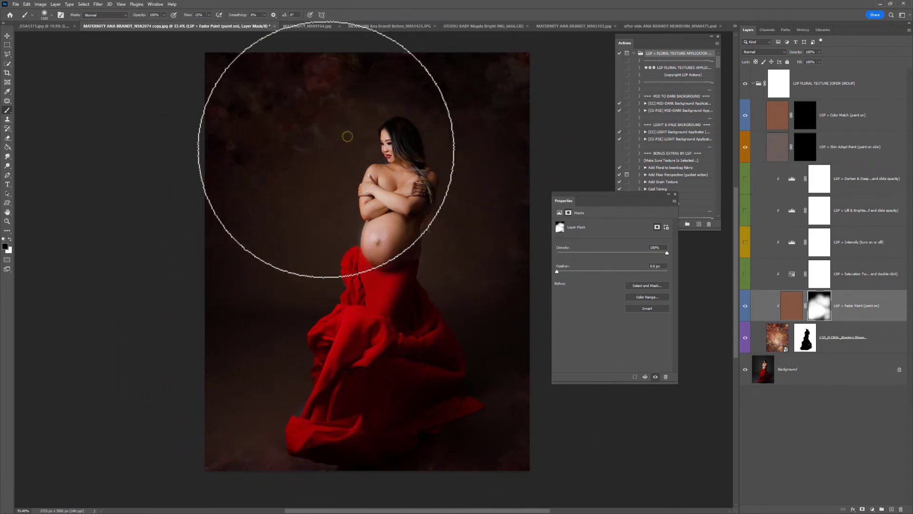
# Bring some texture back on both sides of the subject by painting black on the Fader Paint mask
pyautogui.click(300, 198)
pyautogui.click(259, 227)
pyautogui.click(455, 159)
pyautogui.click(485, 199)
pyautogui.click(458, 238)
pyautogui.click(310, 282)
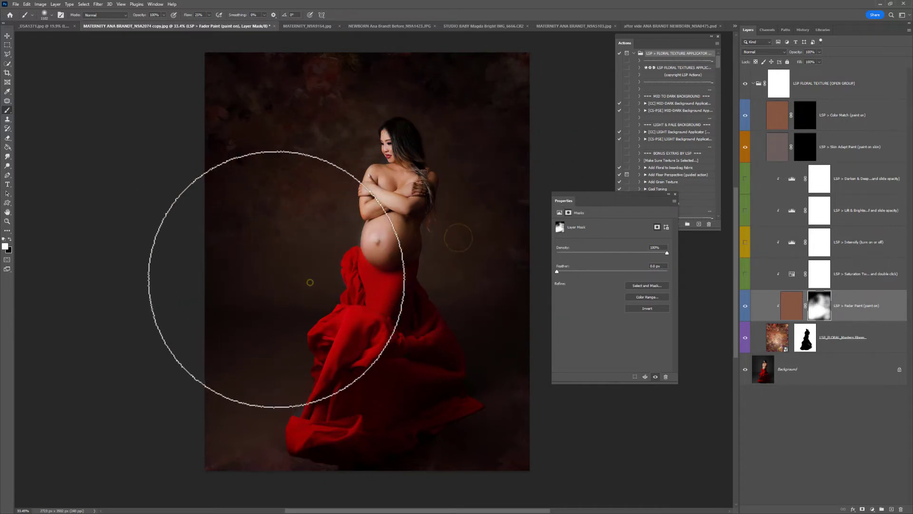
# Balance the faded texture left of the subject and around the dress by alternating white and black strokes on the Fader Paint mask
pyautogui.click(235, 298)
pyautogui.click(295, 286)
pyautogui.click(230, 271)
pyautogui.click(275, 276)
pyautogui.click(302, 276)
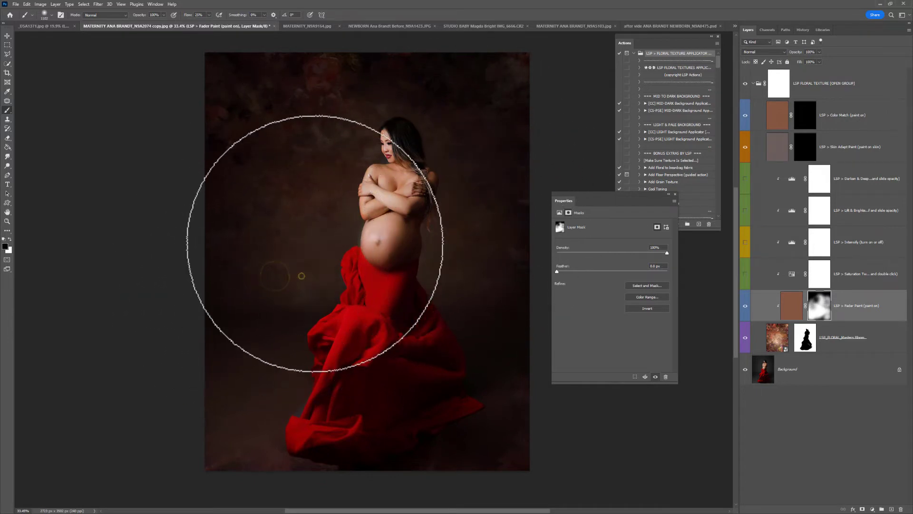
pyautogui.click(363, 215)
pyautogui.click(344, 281)
pyautogui.click(346, 200)
pyautogui.click(313, 191)
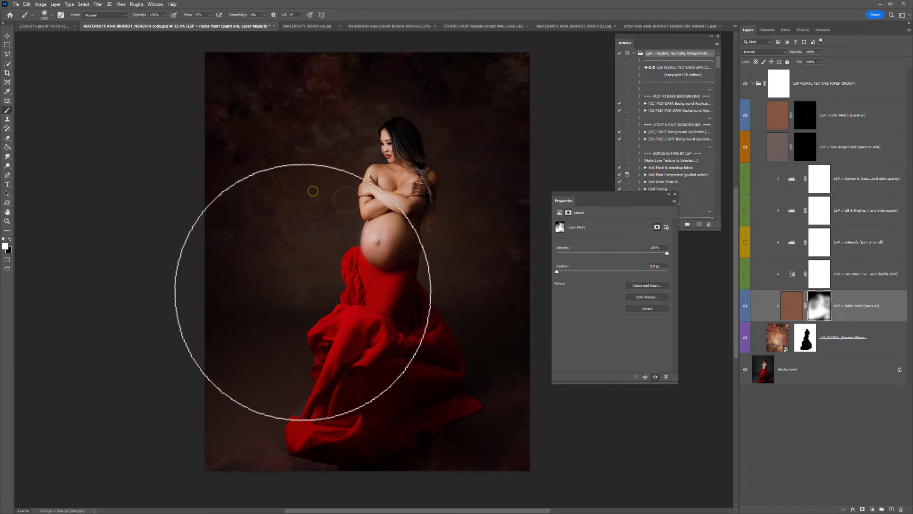
pyautogui.click(247, 310)
pyautogui.click(265, 351)
pyautogui.click(287, 316)
pyautogui.click(363, 327)
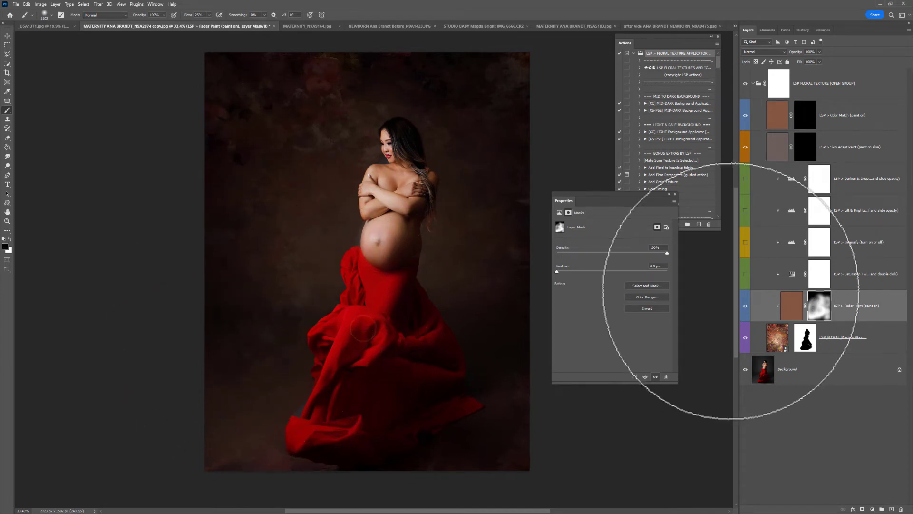
# Compare the background with and without the Fader Paint layer and its mask, and restore both to their active state
pyautogui.click(746, 306)
pyautogui.click(746, 306)
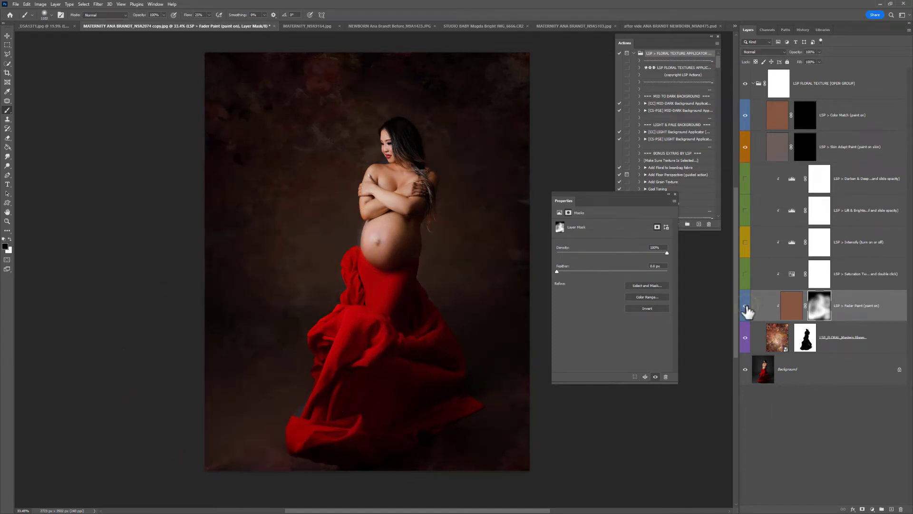
pyautogui.click(746, 306)
pyautogui.click(746, 305)
pyautogui.keyDown('shift'); pyautogui.click(820, 314); pyautogui.keyUp('shift')
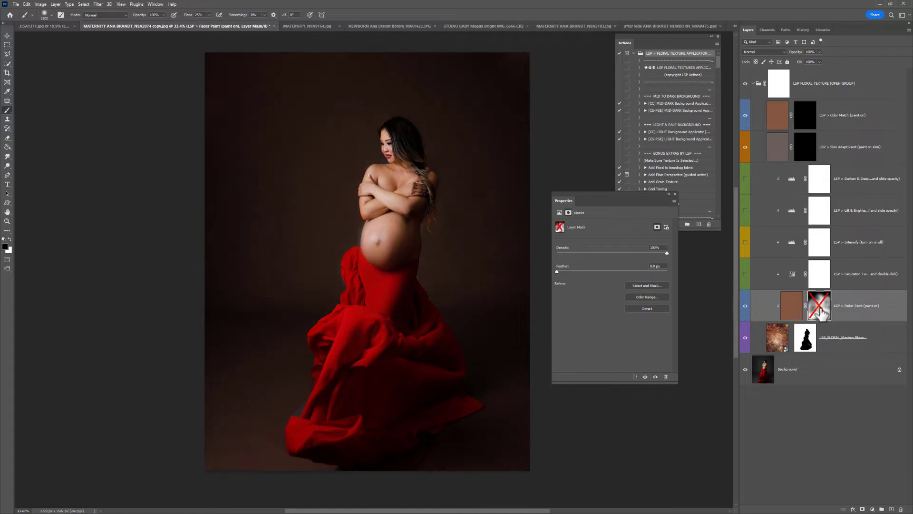
pyautogui.click(746, 307)
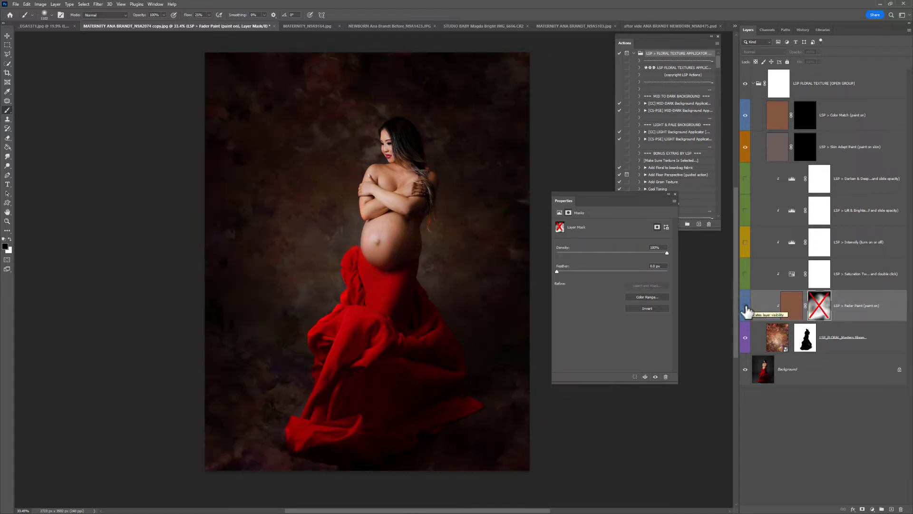
pyautogui.moveTo(640, 193); pyautogui.dragTo(612, 262)
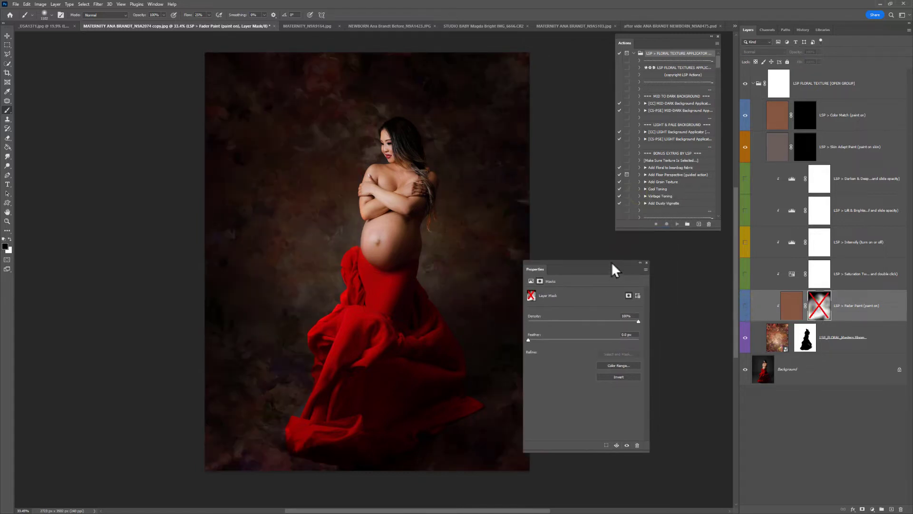
pyautogui.hotkey('ctrl', 'z')
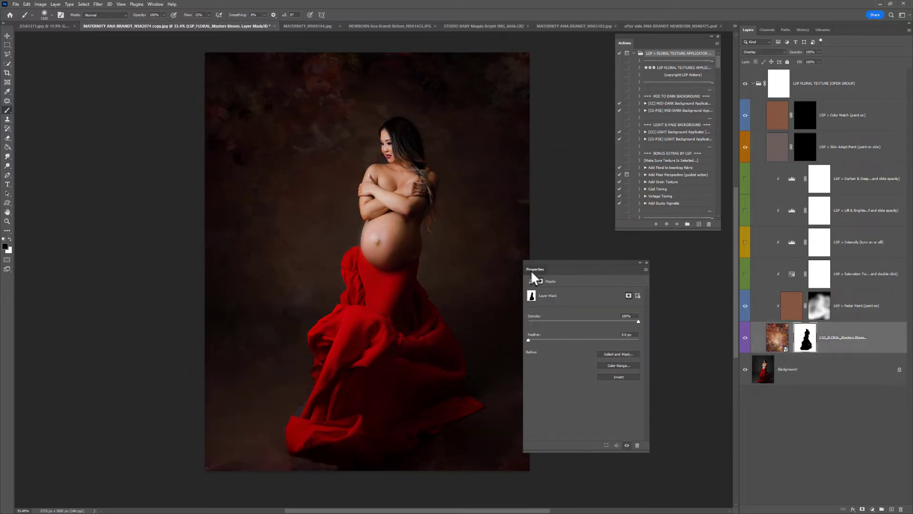
# Switch the actions list to Button Mode in a single column and move the floating layer properties out of its way
pyautogui.moveTo(531, 270); pyautogui.dragTo(593, 253)
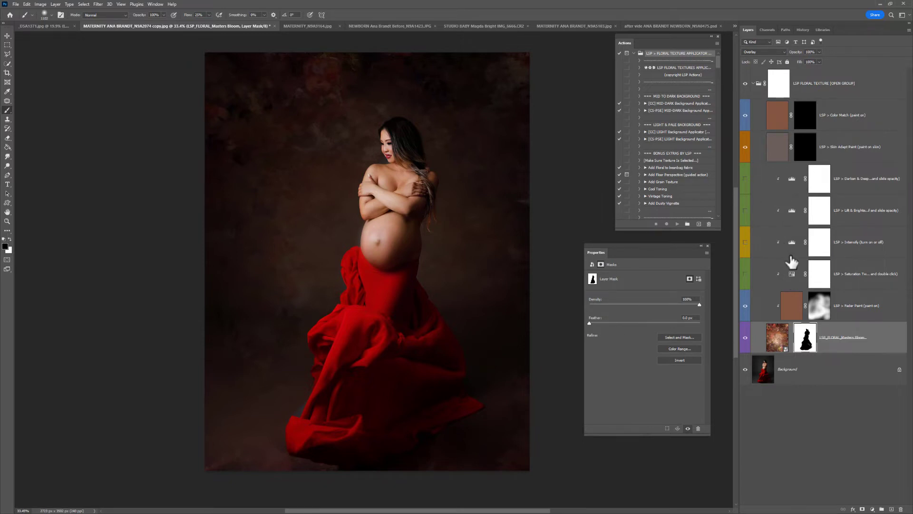
pyautogui.click(666, 153)
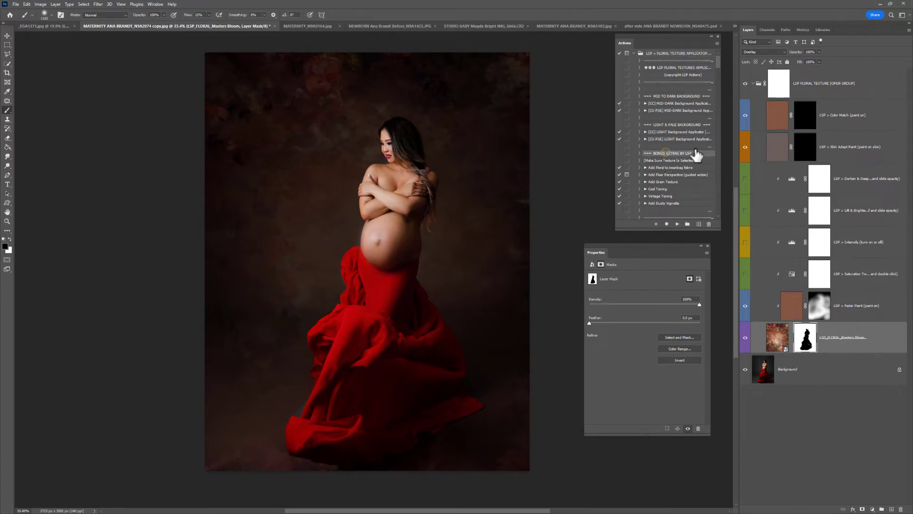
pyautogui.click(717, 42)
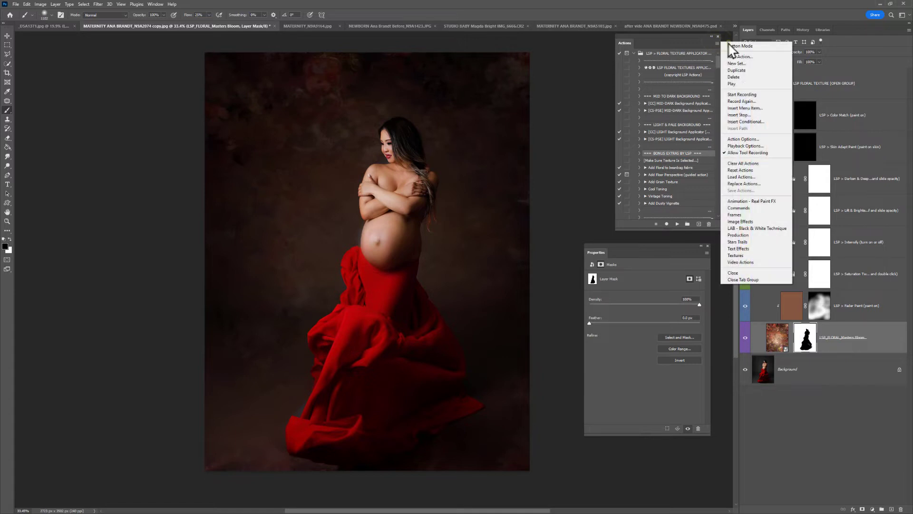
pyautogui.click(739, 46)
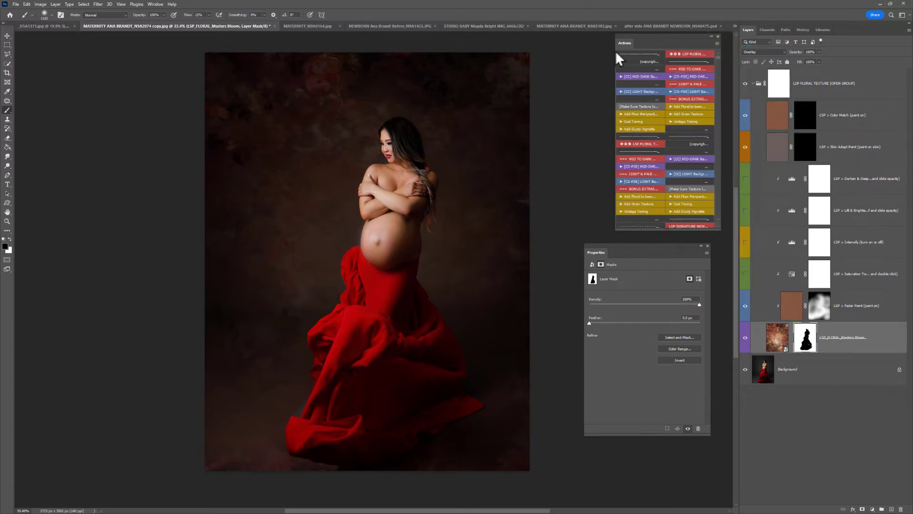
pyautogui.moveTo(618, 48); pyautogui.dragTo(629, 46)
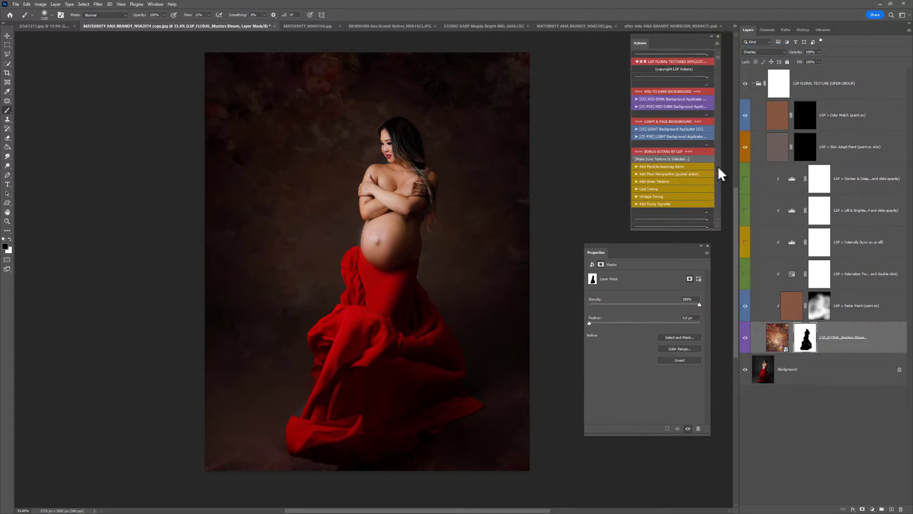
pyautogui.moveTo(681, 247); pyautogui.dragTo(678, 267)
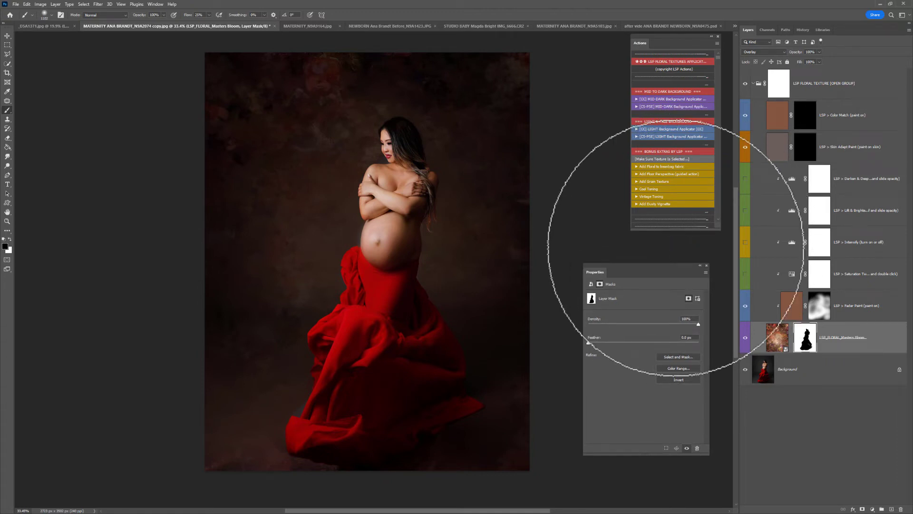
# Start the guided Add Floor Perspective action, select the main floral texture layer as its target and continue to the floor selection stage
pyautogui.click(652, 175)
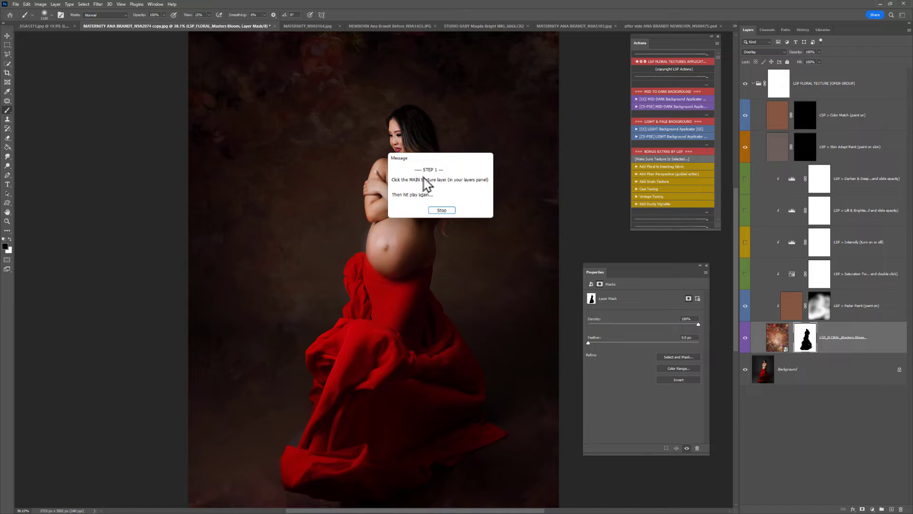
pyautogui.click(441, 210)
pyautogui.click(773, 350)
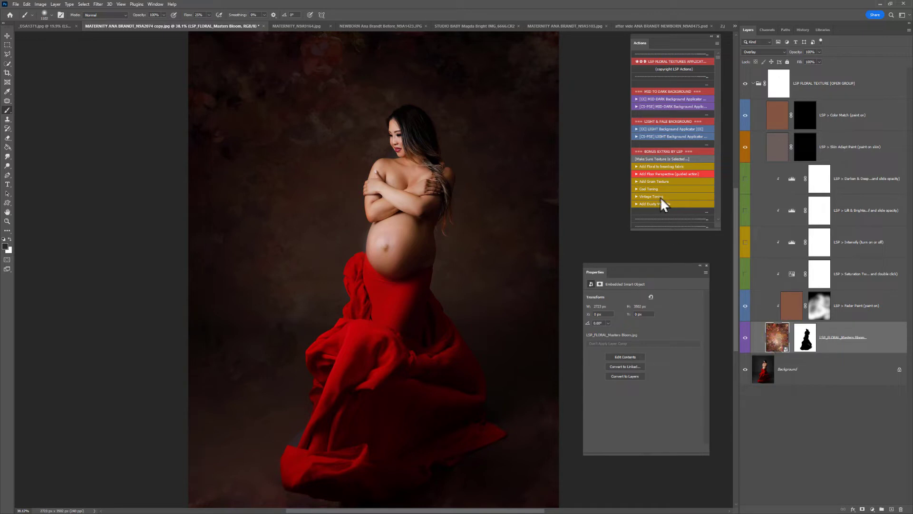
pyautogui.click(663, 174)
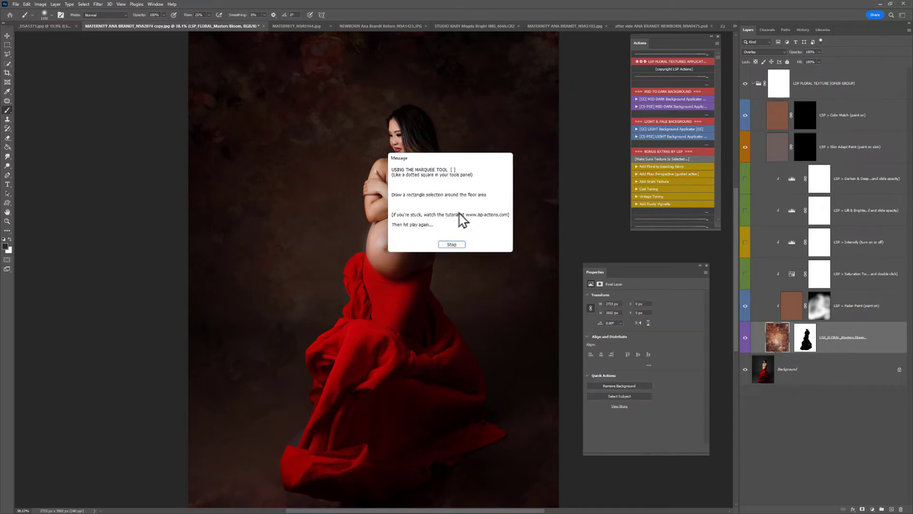
pyautogui.click(452, 245)
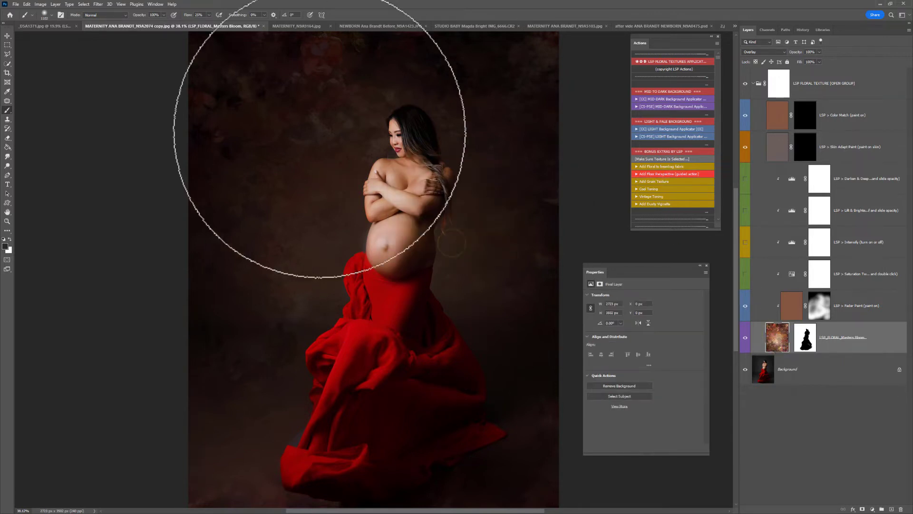
# Draw a full-width rectangular marquee selection around the floor area, about 2723 × 1273 px, down to the image's lower edge
pyautogui.click(8, 47)
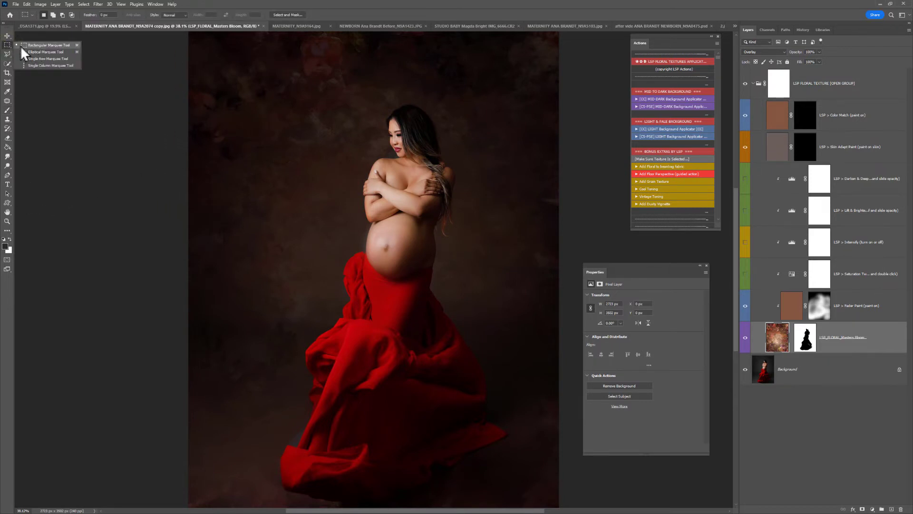
pyautogui.click(42, 45)
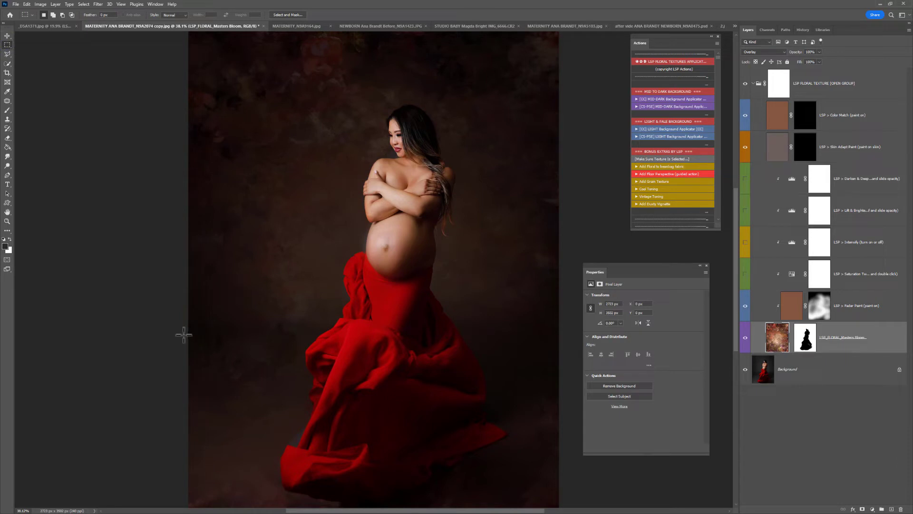
pyautogui.moveTo(184, 335); pyautogui.dragTo(611, 495)
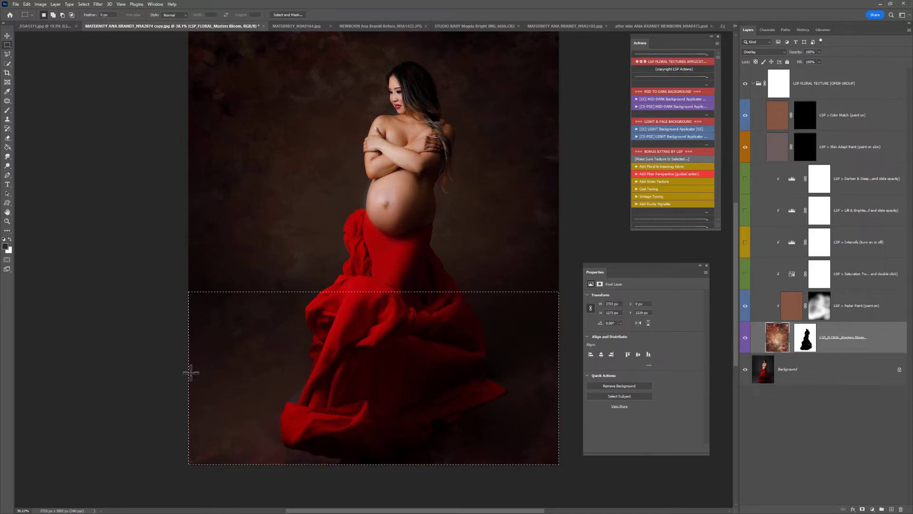
# Resume the Add Floor Perspective action and stretch the lower corners of the selected floor texture far outward, applying the perspective transform
pyautogui.click(682, 176)
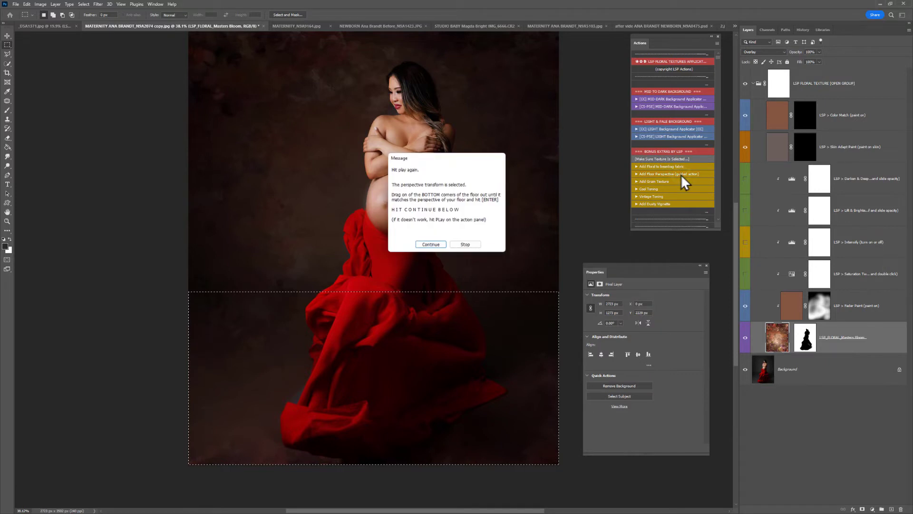
pyautogui.click(430, 245)
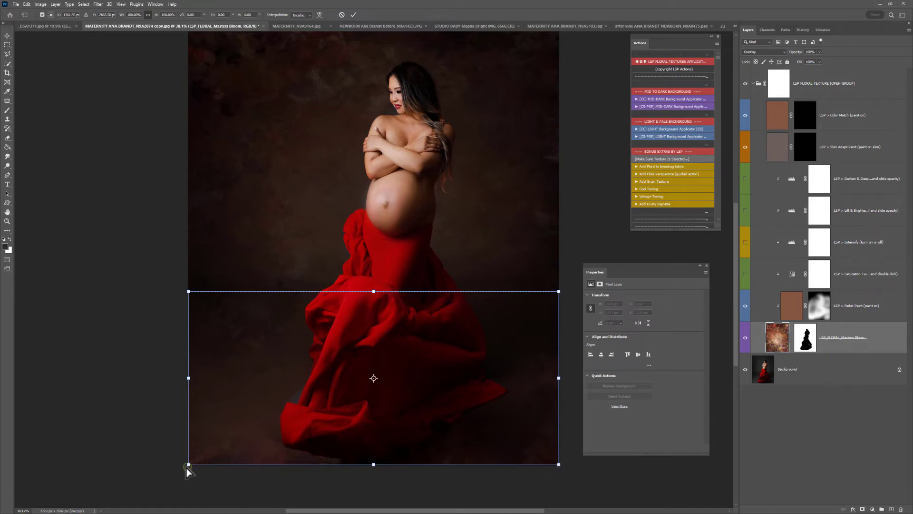
pyautogui.moveTo(187, 468); pyautogui.dragTo(6, 433)
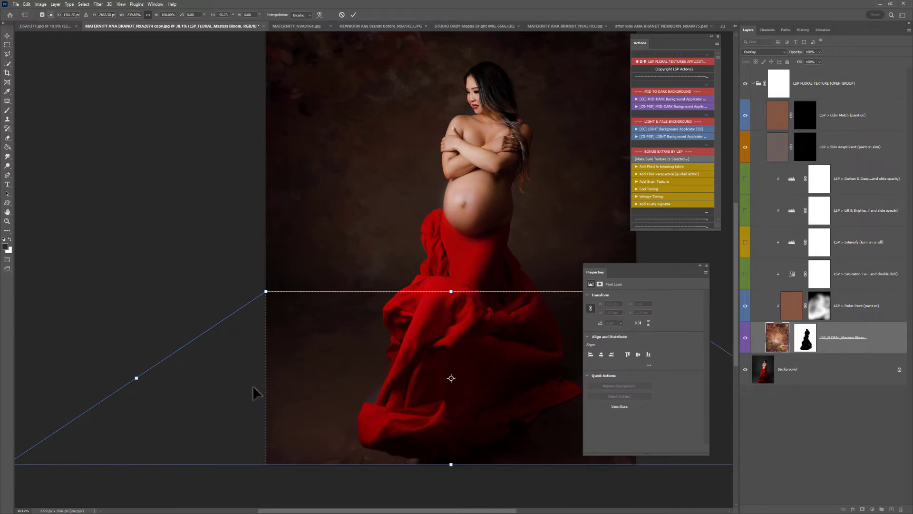
pyautogui.press('Return')
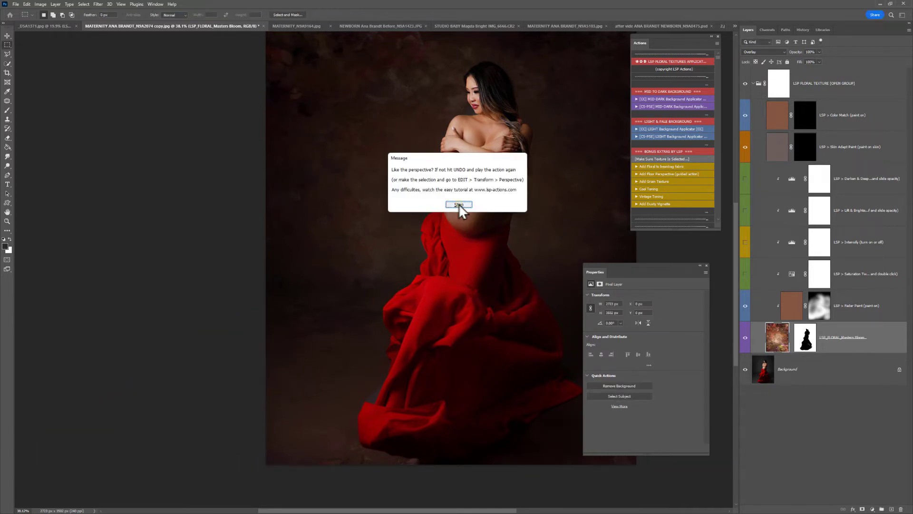
pyautogui.click(459, 205)
pyautogui.moveTo(604, 278); pyautogui.dragTo(642, 350)
pyautogui.press('h')
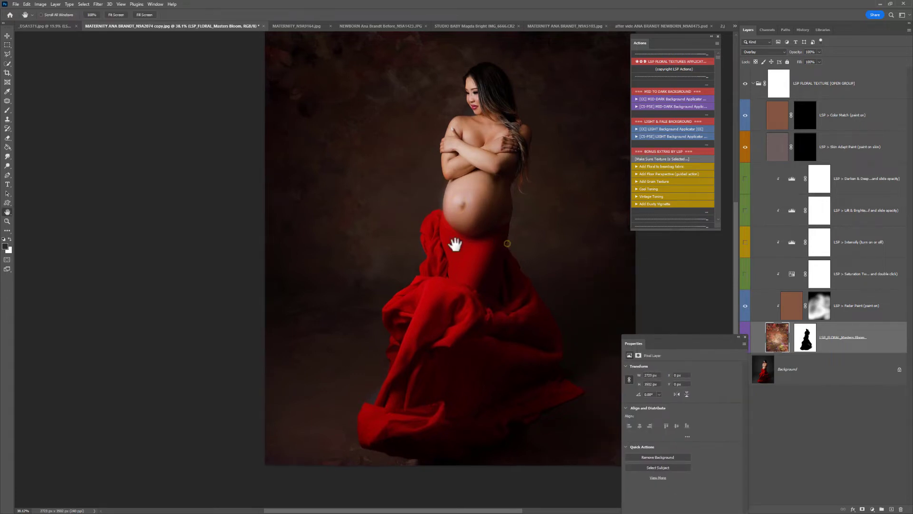
# Paint the floral texture layer's mask with a large soft brush around the gown and floor, alternating white and black to fade the texture there
pyautogui.moveTo(455, 244); pyautogui.dragTo(430, 242)
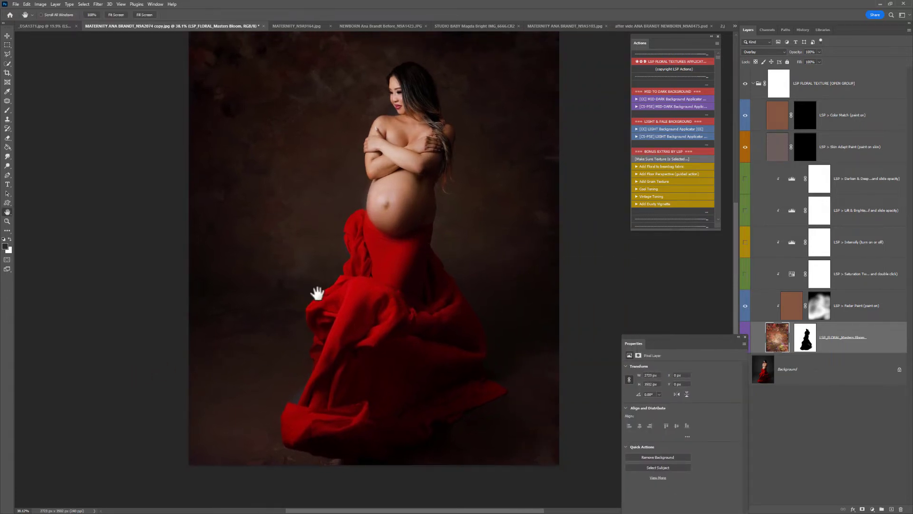
pyautogui.click(806, 338)
pyautogui.press('b')
pyautogui.press('x')
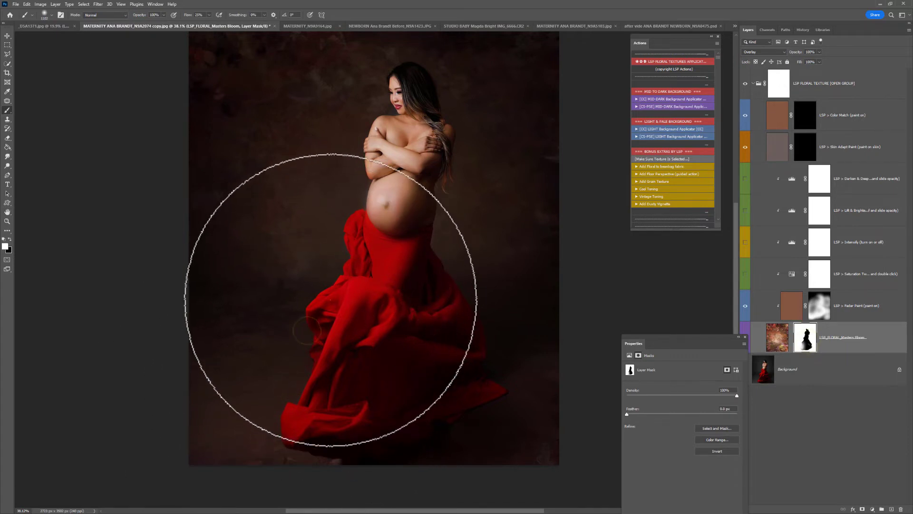
pyautogui.click(331, 299)
pyautogui.click(420, 319)
pyautogui.click(451, 377)
pyautogui.press('x')
pyautogui.click(443, 349)
pyautogui.click(437, 380)
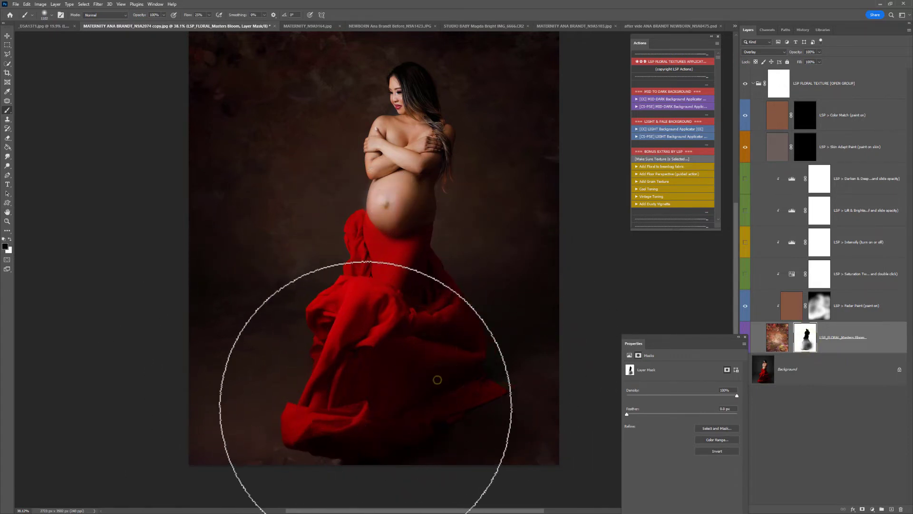
pyautogui.moveTo(366, 407); pyautogui.dragTo(533, 336)
pyautogui.scroll(1, 543, 336)
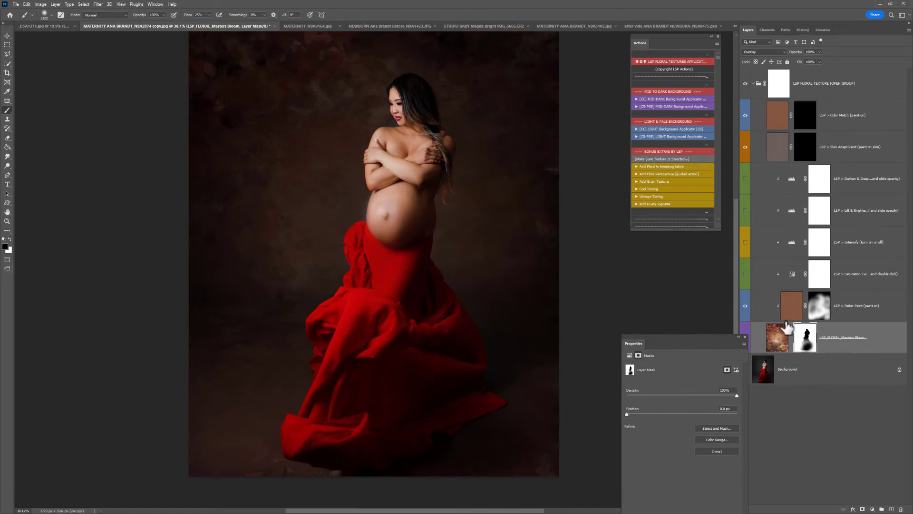
# Hide the LSP Fader Paint layer to bring back the background texture and move the floating mask properties out of the way
pyautogui.click(807, 317)
pyautogui.click(746, 307)
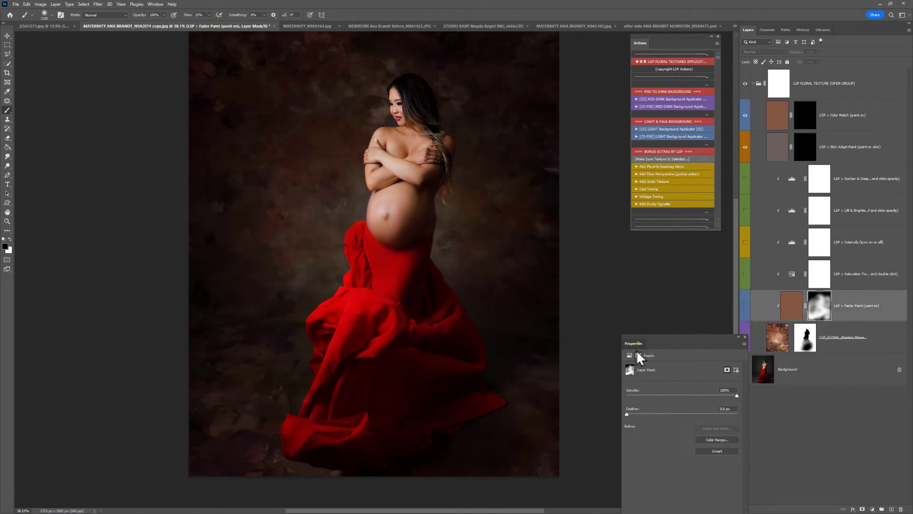
pyautogui.moveTo(632, 344); pyautogui.dragTo(614, 402)
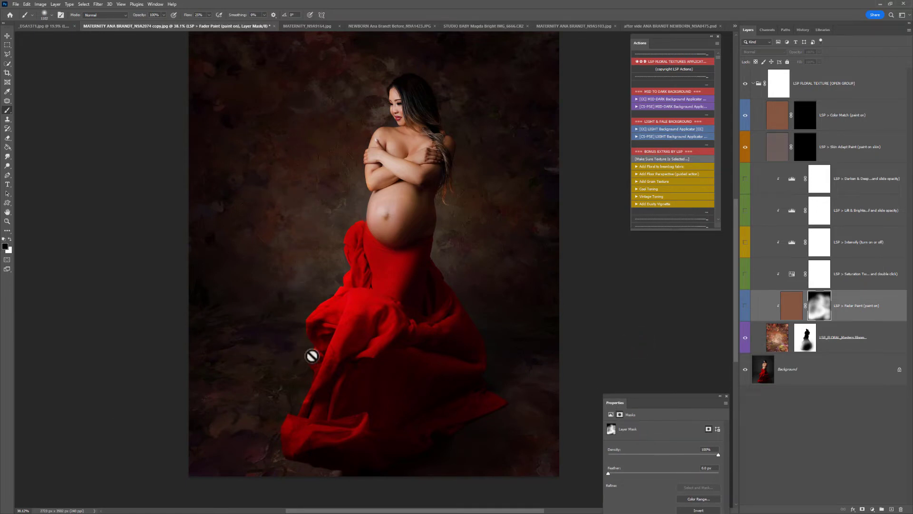
pyautogui.scroll(2, 471, 351)
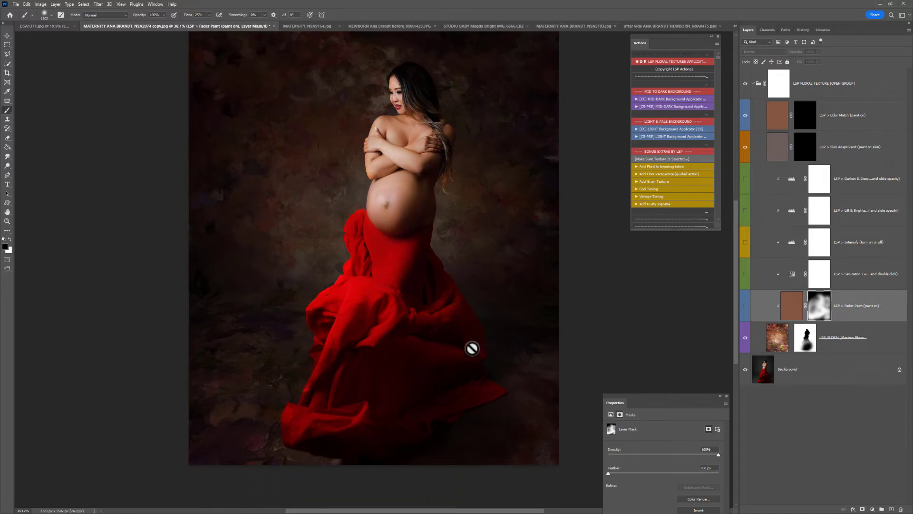
pyautogui.scroll(1, 471, 349)
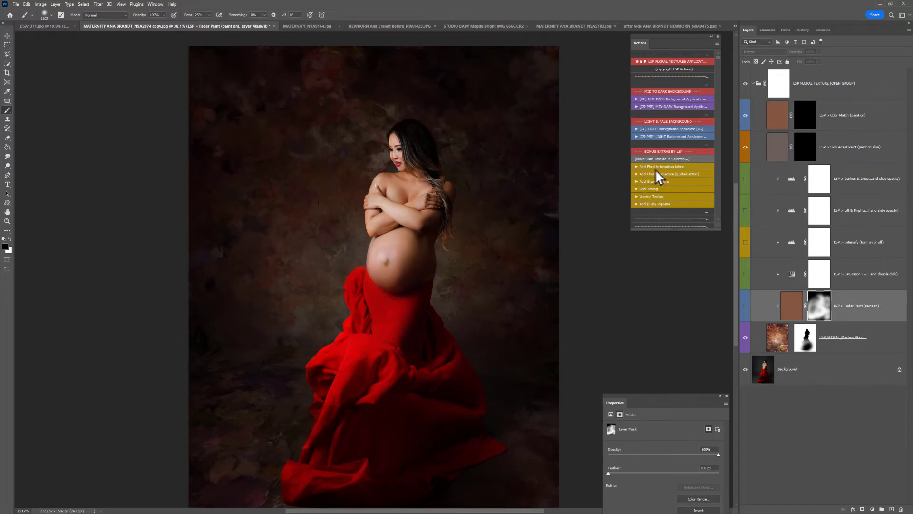
# Run the Cool Toning and Vintage Toning actions on the floral texture layer, previewing each effect and leaving both toning layers hidden
pyautogui.click(774, 342)
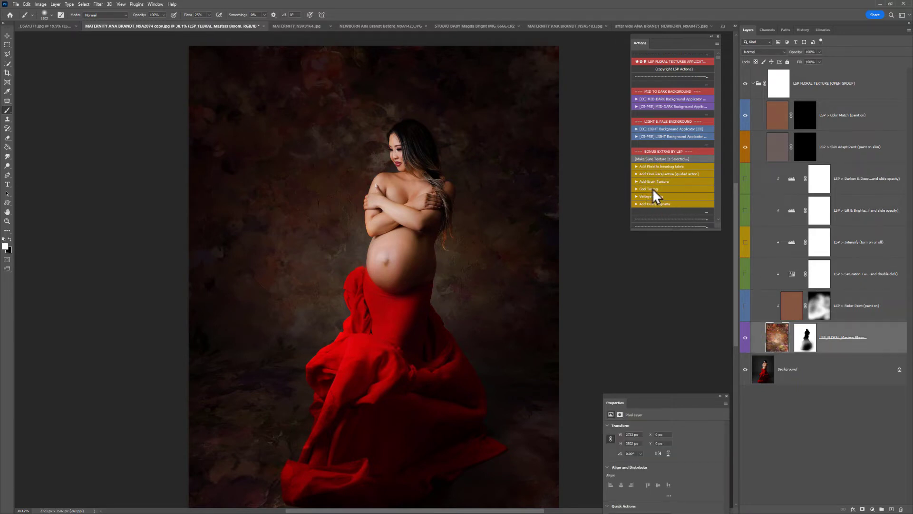
pyautogui.click(653, 189)
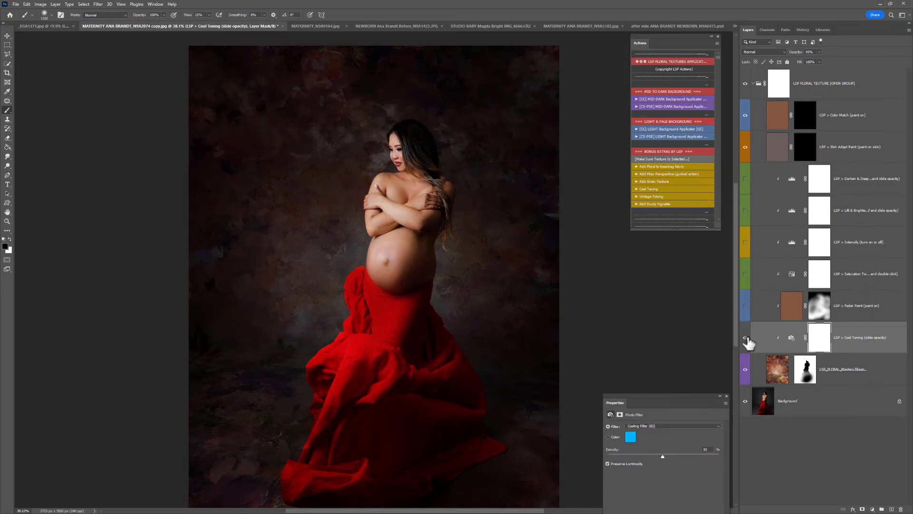
pyautogui.click(745, 338)
pyautogui.click(745, 338)
pyautogui.click(746, 338)
pyautogui.click(745, 338)
pyautogui.click(746, 339)
pyautogui.click(662, 204)
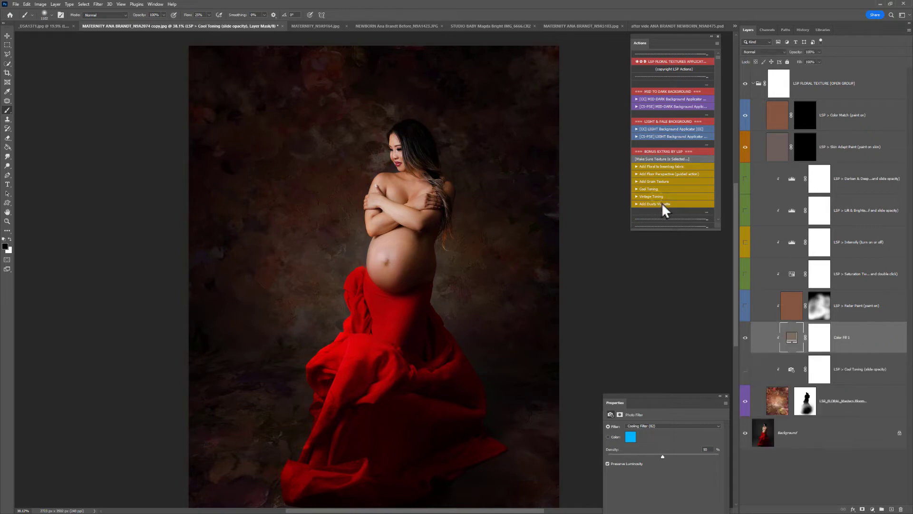
pyautogui.click(745, 338)
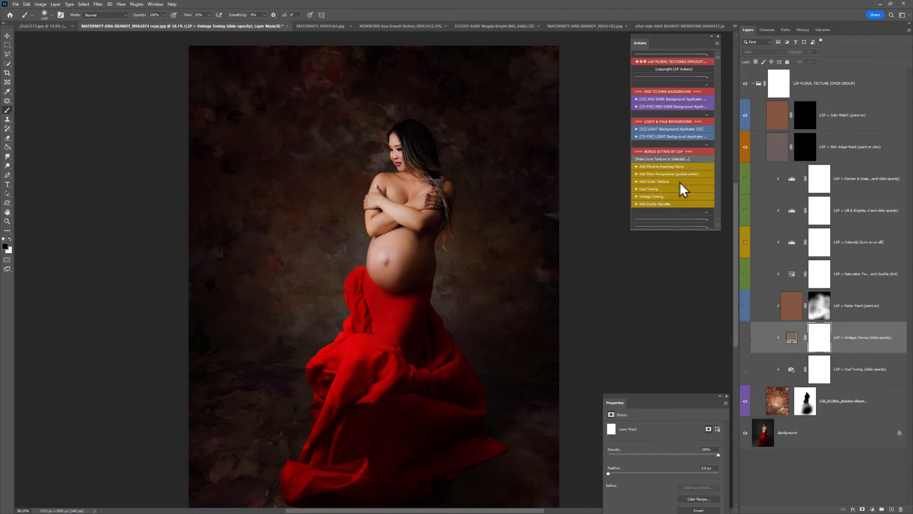
# Run the Add Dusty Vignette action and paint its mask to clear the vignette on the portrait's left and strengthen it on the right
pyautogui.click(662, 204)
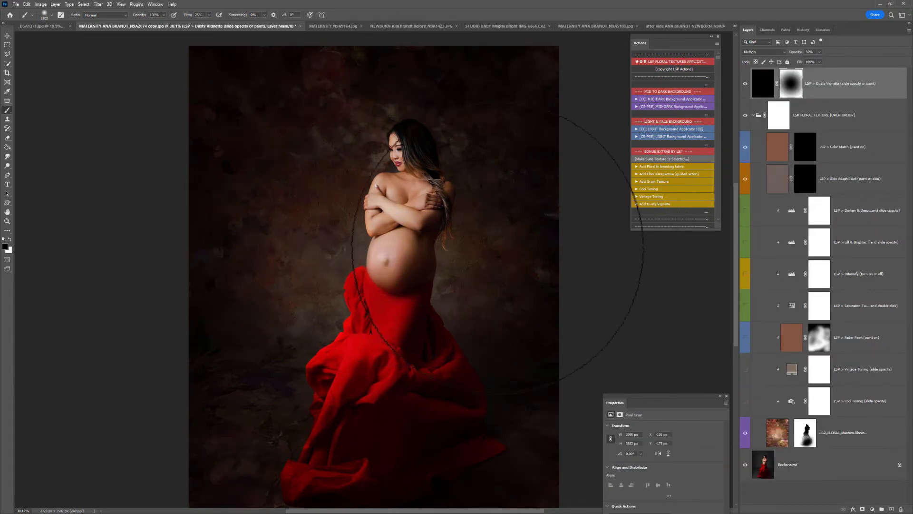
pyautogui.moveTo(261, 168)
pyautogui.mouseDown()
pyautogui.moveTo(209, 383)
pyautogui.moveTo(325, 51)
pyautogui.moveTo(232, 249)
pyautogui.mouseUp()
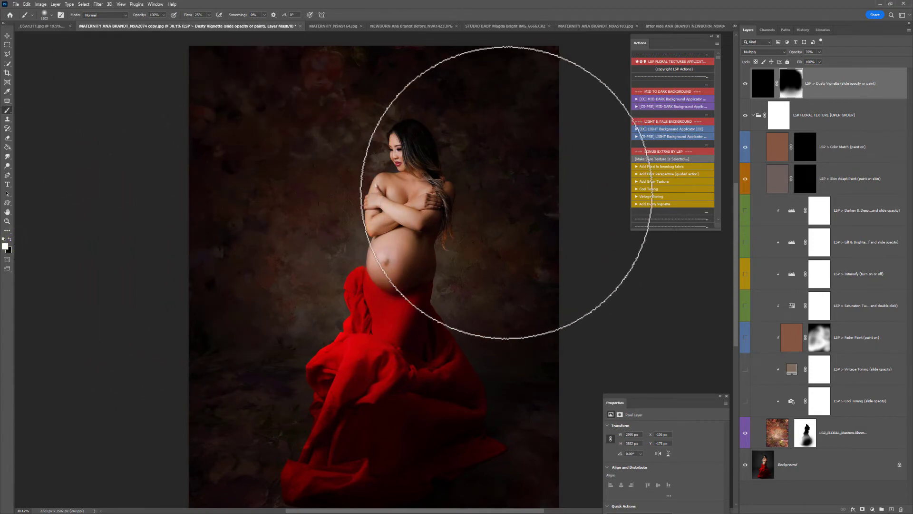
pyautogui.moveTo(510, 190)
pyautogui.mouseDown()
pyautogui.moveTo(489, 243)
pyautogui.moveTo(542, 430)
pyautogui.moveTo(581, 365)
pyautogui.mouseUp()
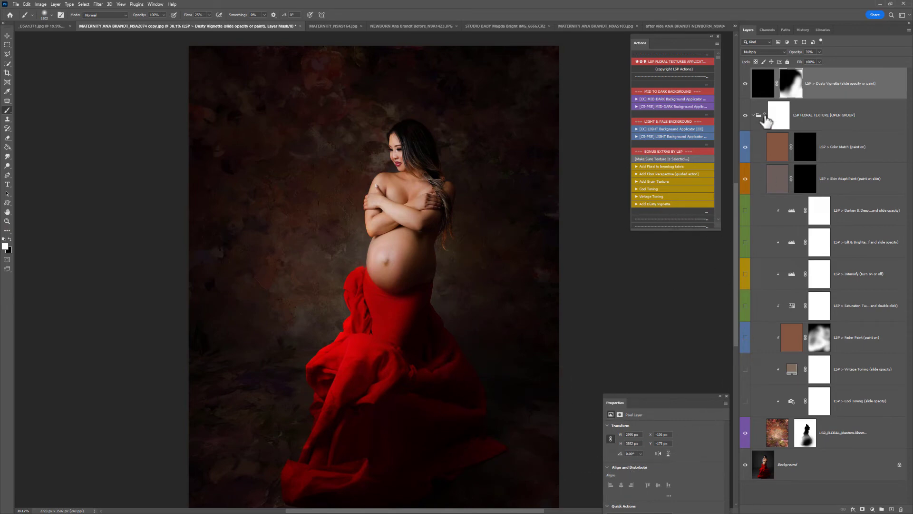
# Collapse the LSP Floral Texture group and toggle it together with the Dusty Vignette layer to compare before and after
pyautogui.click(754, 116)
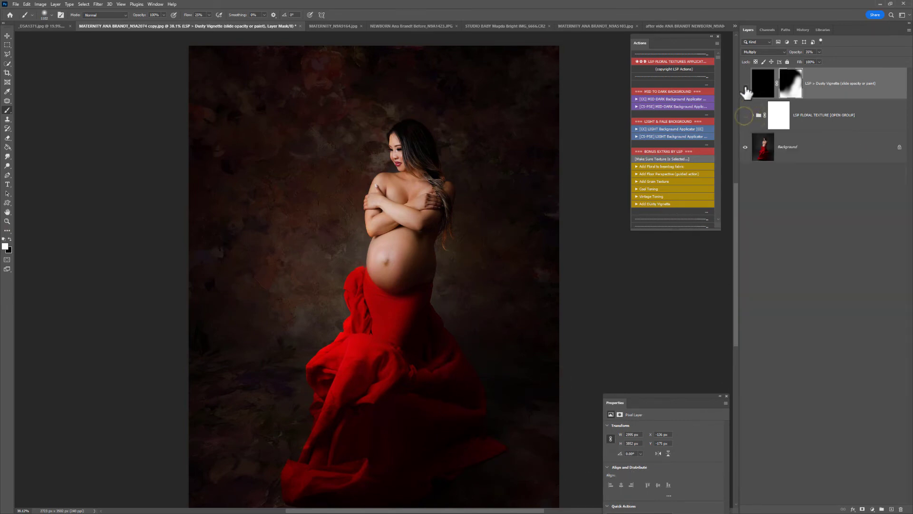
pyautogui.moveTo(745, 115); pyautogui.dragTo(745, 86)
pyautogui.moveTo(745, 87); pyautogui.dragTo(746, 119)
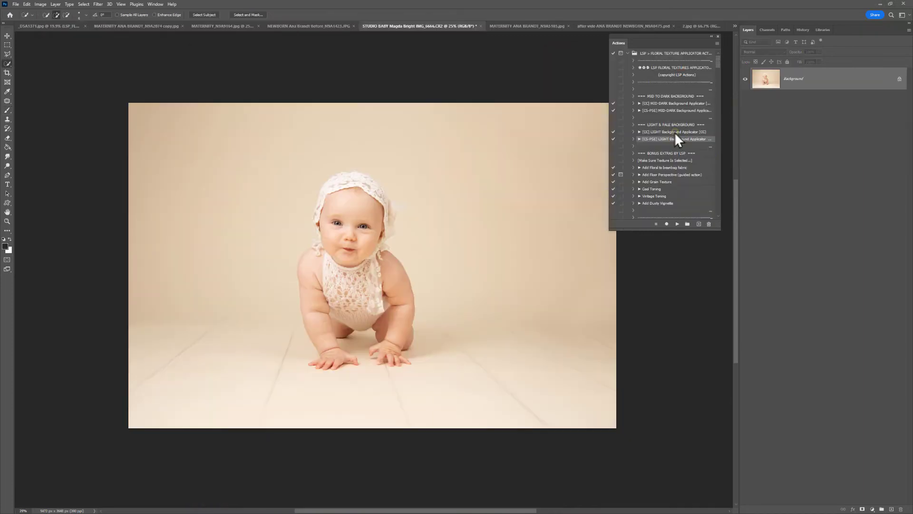
# Run the [CS-PSE] LIGHT Background Applicator action on the studio baby photo and place LSP_FLORAL_Spring Breeze.jpg as its texture
pyautogui.click(675, 112)
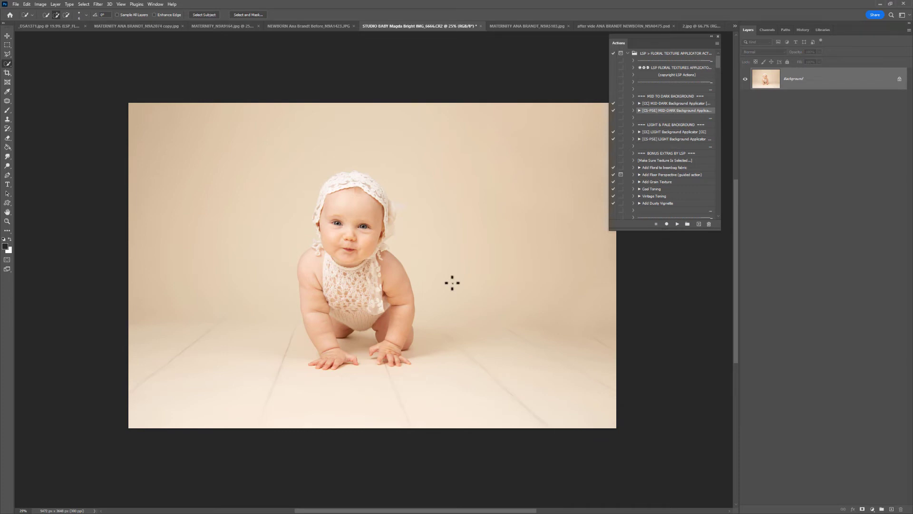
pyautogui.click(666, 125)
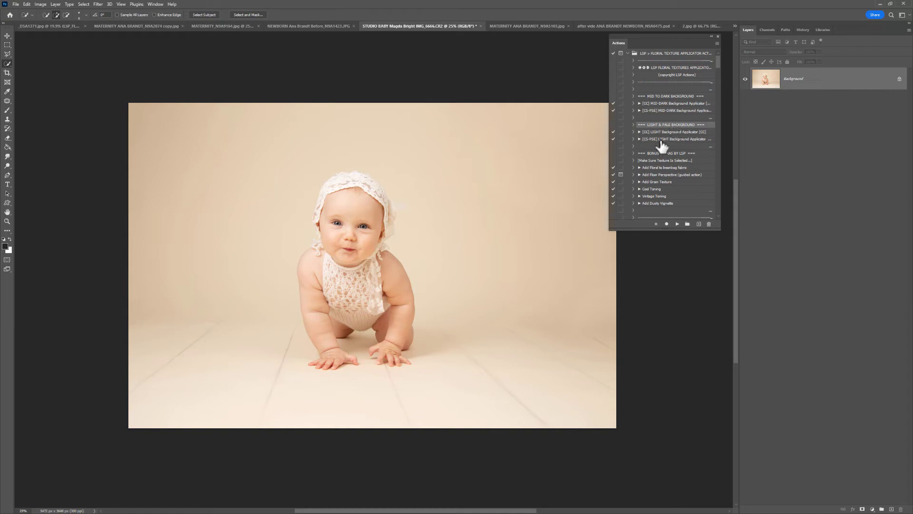
pyautogui.click(646, 133)
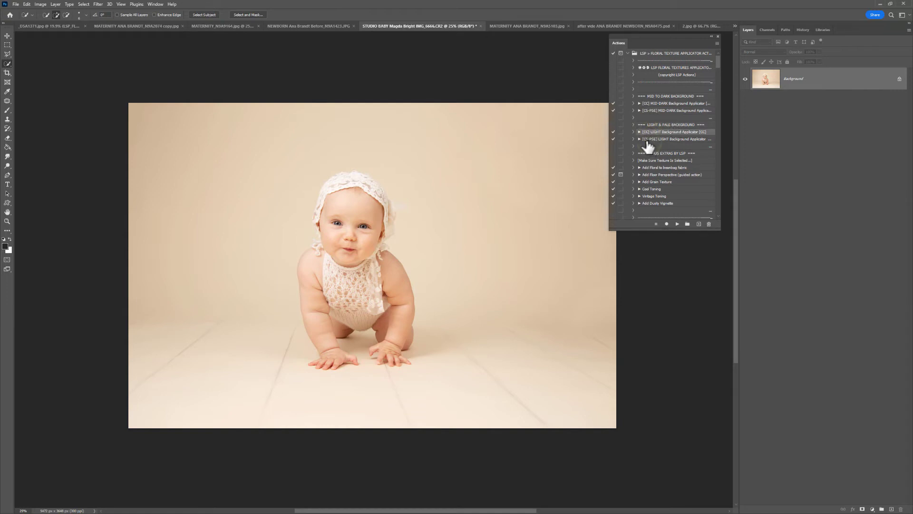
pyautogui.click(646, 140)
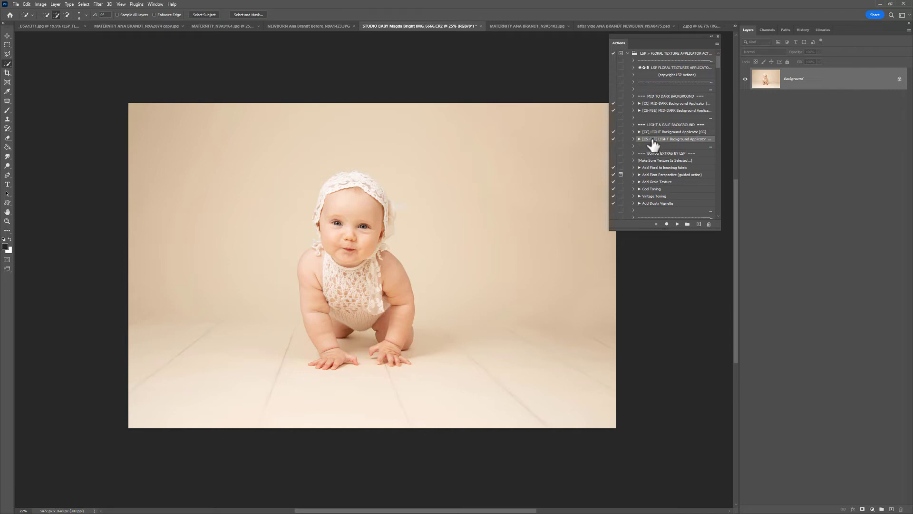
pyautogui.click(678, 224)
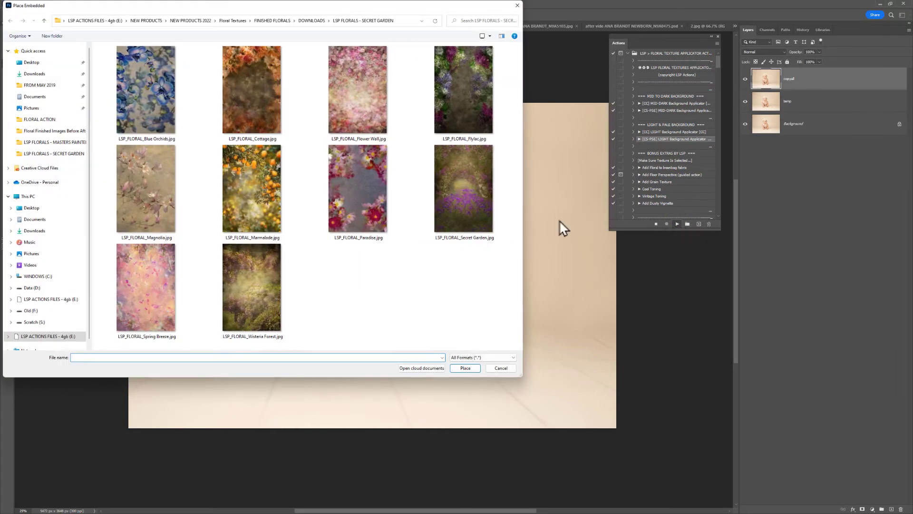
pyautogui.doubleClick(167, 299)
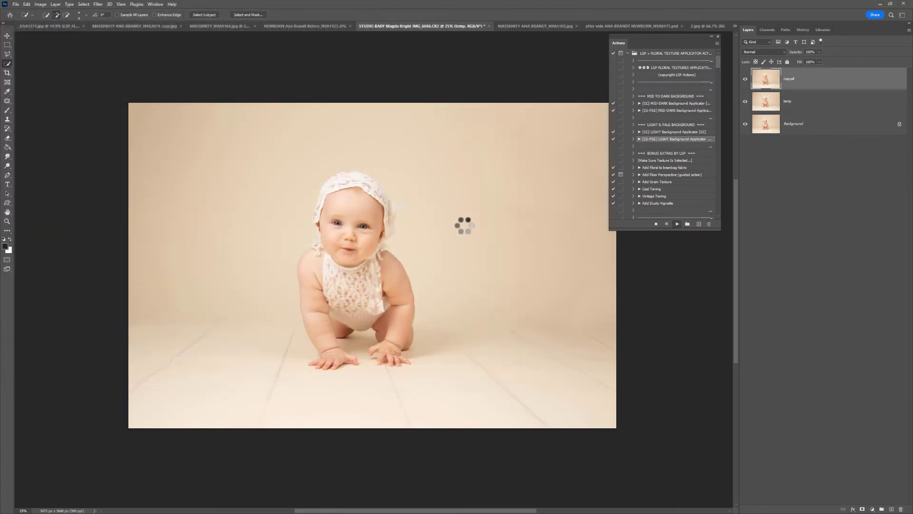
# Rotate the Spring Breeze texture to -90°, scale it to cover the whole baby photo and apply the transform
pyautogui.moveTo(523, 281); pyautogui.dragTo(389, 188)
pyautogui.moveTo(387, 273); pyautogui.dragTo(308, 265)
pyautogui.moveTo(449, 323); pyautogui.dragTo(620, 431)
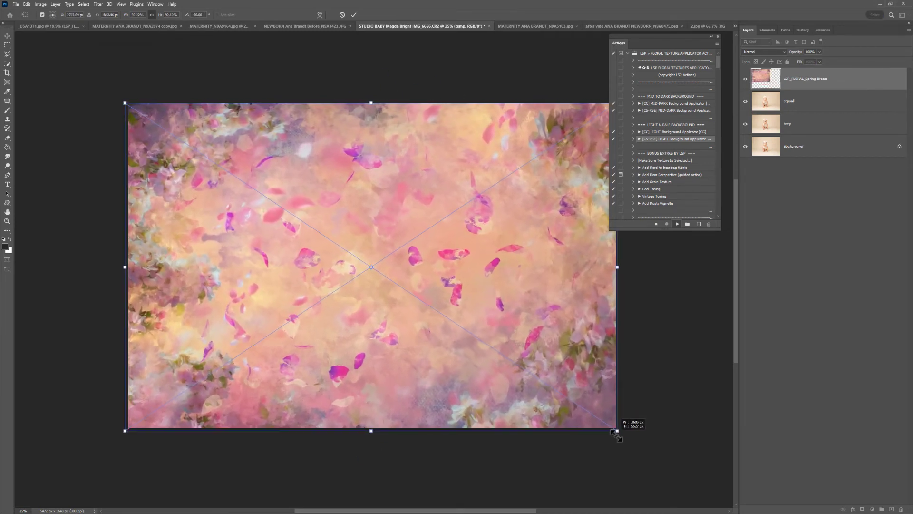
pyautogui.press('Return')
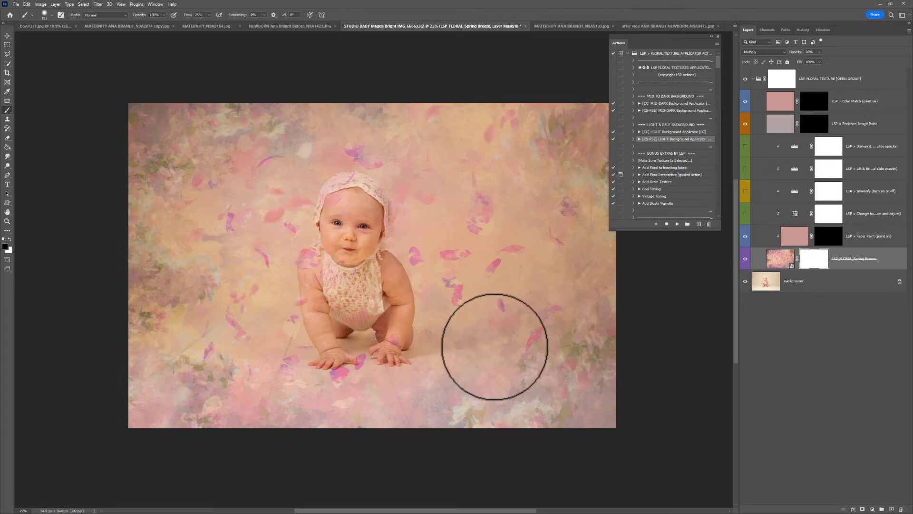
# Try the Screen and Overlay blend modes on the Spring Breeze texture layer, set its opacity to 47% and return it to Multiply
pyautogui.click(780, 261)
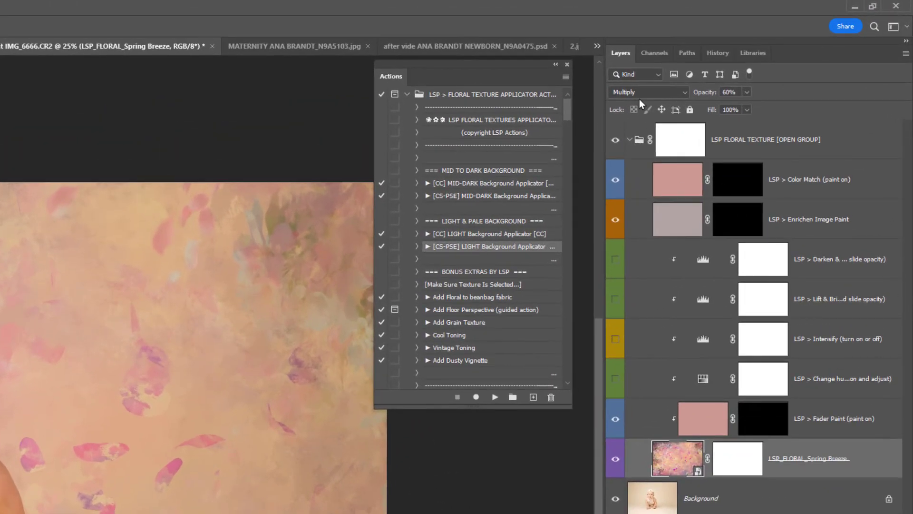
pyautogui.click(639, 92)
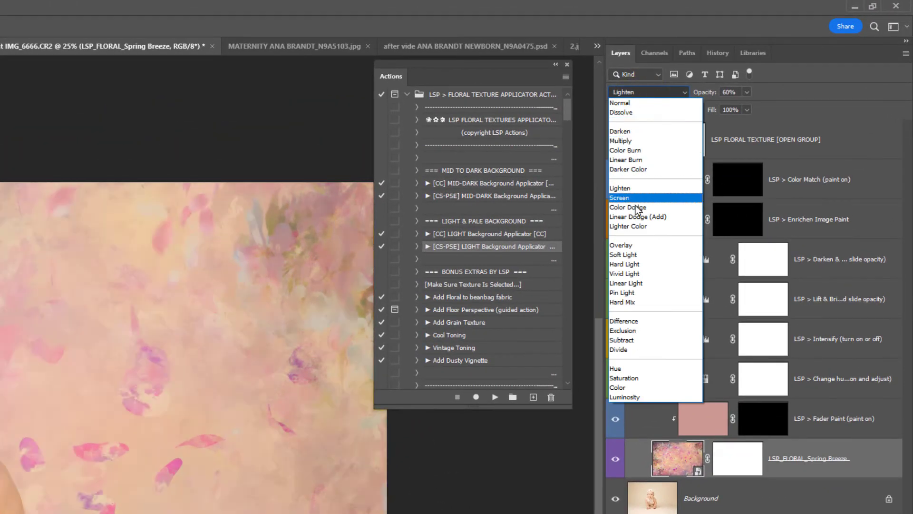
pyautogui.click(633, 198)
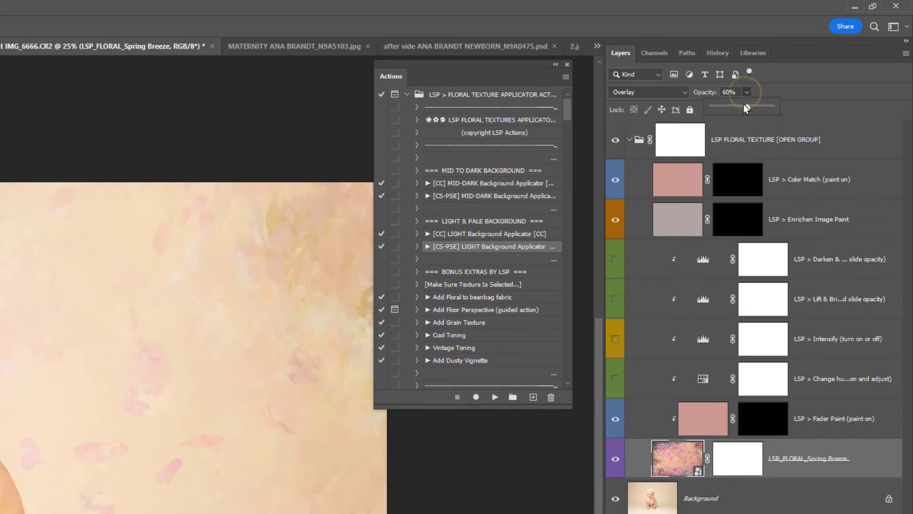
pyautogui.moveTo(773, 113); pyautogui.dragTo(739, 106)
pyautogui.click(649, 92)
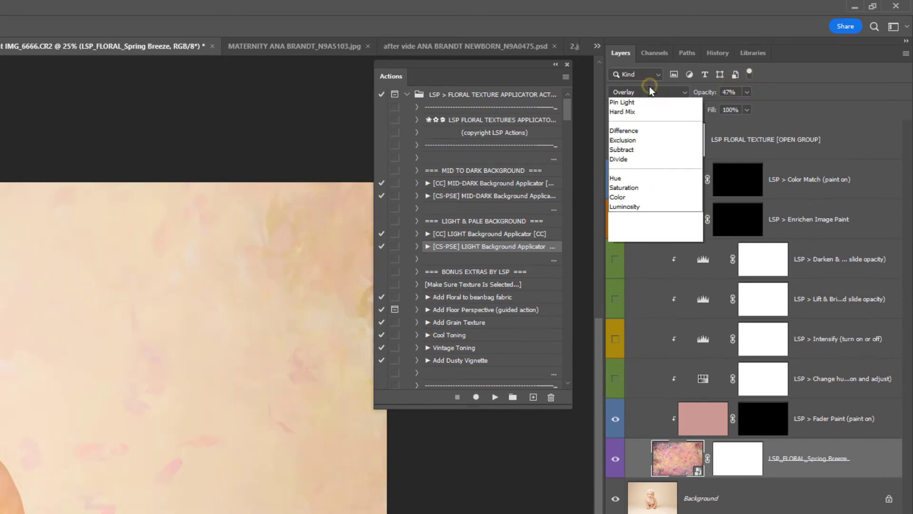
pyautogui.click(621, 141)
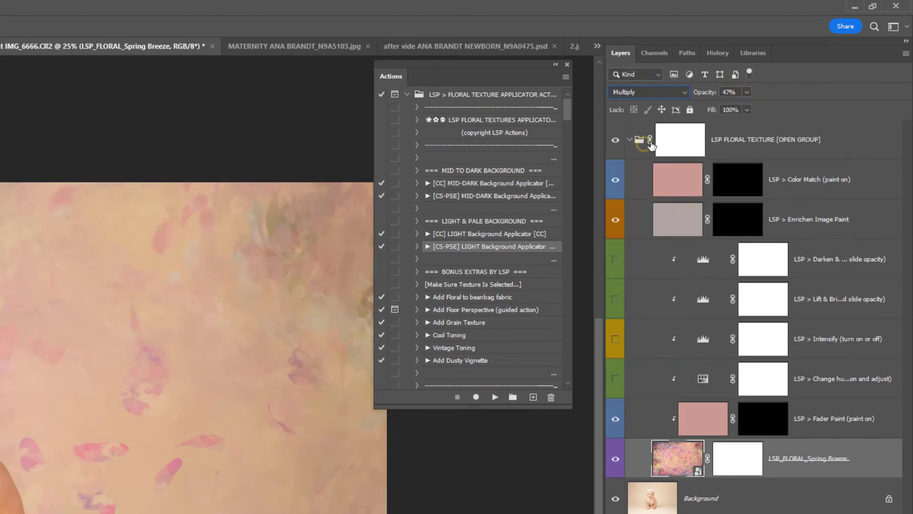
# Paint black on the Spring Breeze layer's mask to clear the floral texture from the baby's body, arms and shoulder
pyautogui.click(735, 470)
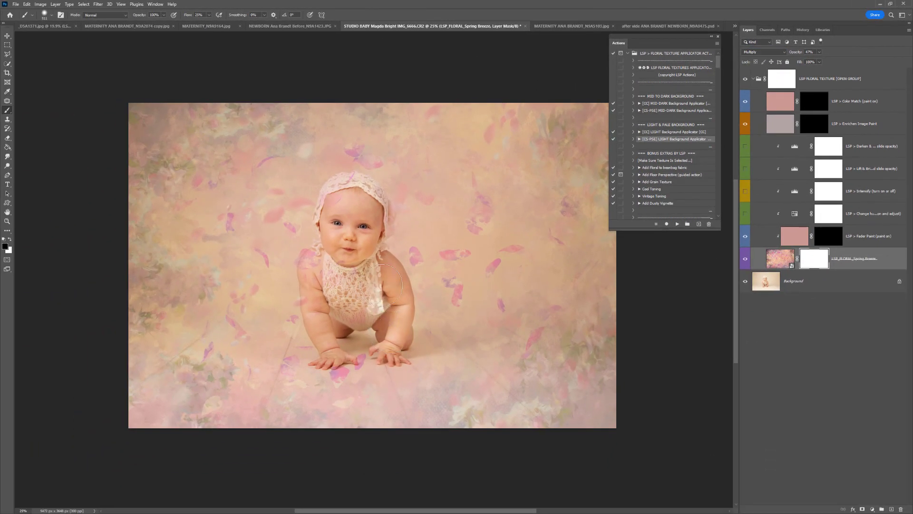
pyautogui.moveTo(382, 285)
pyautogui.mouseDown()
pyautogui.moveTo(356, 207)
pyautogui.moveTo(340, 200)
pyautogui.moveTo(357, 200)
pyautogui.moveTo(322, 265)
pyautogui.moveTo(315, 306)
pyautogui.moveTo(329, 353)
pyautogui.moveTo(312, 310)
pyautogui.moveTo(320, 300)
pyautogui.mouseUp()
pyautogui.rightClick(376, 280)
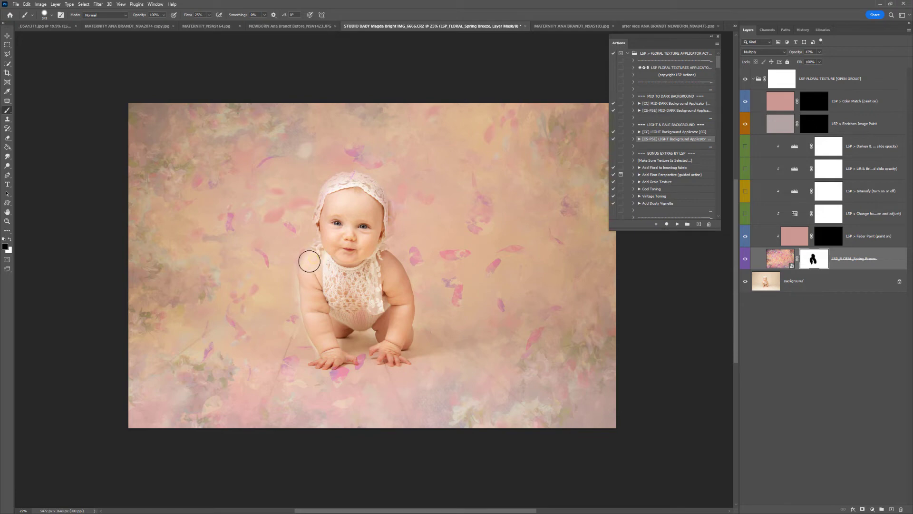
pyautogui.moveTo(309, 262)
pyautogui.mouseDown()
pyautogui.moveTo(306, 271)
pyautogui.moveTo(336, 247)
pyautogui.mouseUp()
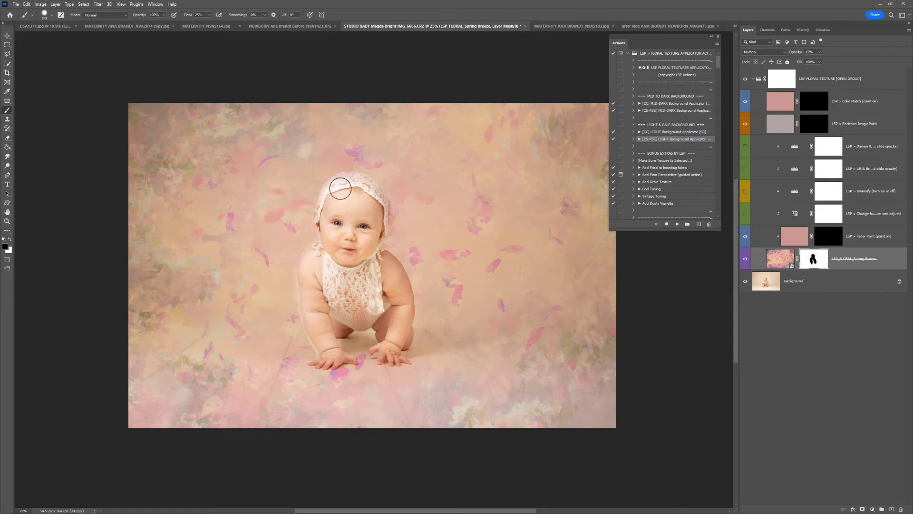
# Adjust the brush size and paint black on the Spring Breeze mask to clear leftover texture from the baby's head and arm
pyautogui.rightClick(374, 221)
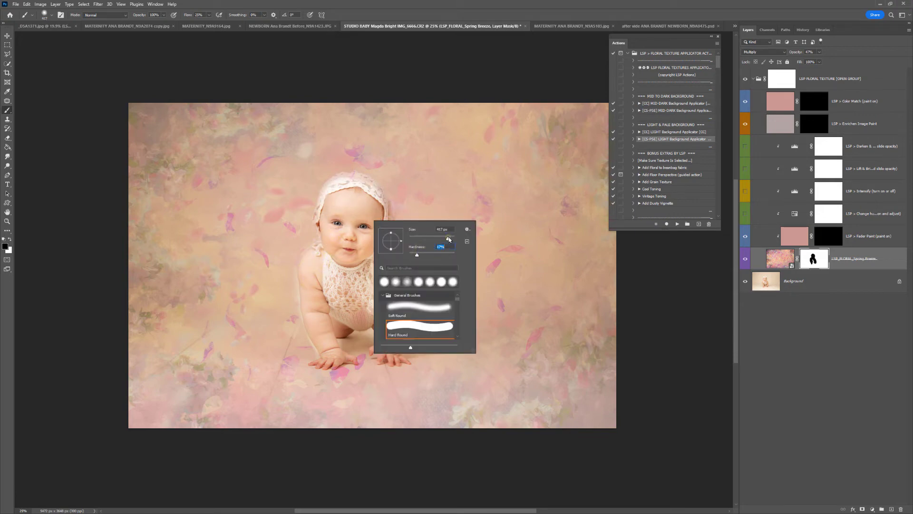
pyautogui.moveTo(449, 240); pyautogui.dragTo(450, 239)
pyautogui.moveTo(365, 189)
pyautogui.mouseDown()
pyautogui.moveTo(338, 195)
pyautogui.moveTo(352, 196)
pyautogui.moveTo(369, 225)
pyautogui.moveTo(397, 314)
pyautogui.moveTo(384, 335)
pyautogui.moveTo(361, 298)
pyautogui.moveTo(340, 289)
pyautogui.moveTo(319, 318)
pyautogui.moveTo(343, 271)
pyautogui.moveTo(333, 273)
pyautogui.moveTo(327, 260)
pyautogui.moveTo(338, 277)
pyautogui.moveTo(358, 276)
pyautogui.moveTo(359, 232)
pyautogui.moveTo(384, 266)
pyautogui.moveTo(379, 285)
pyautogui.moveTo(361, 297)
pyautogui.moveTo(358, 317)
pyautogui.moveTo(352, 286)
pyautogui.moveTo(310, 339)
pyautogui.moveTo(329, 331)
pyautogui.mouseUp()
# Paint white on the Spring Breeze mask with a firmer 174 px brush to restore the texture beside the baby's arm
pyautogui.press('z')
pyautogui.press('b')
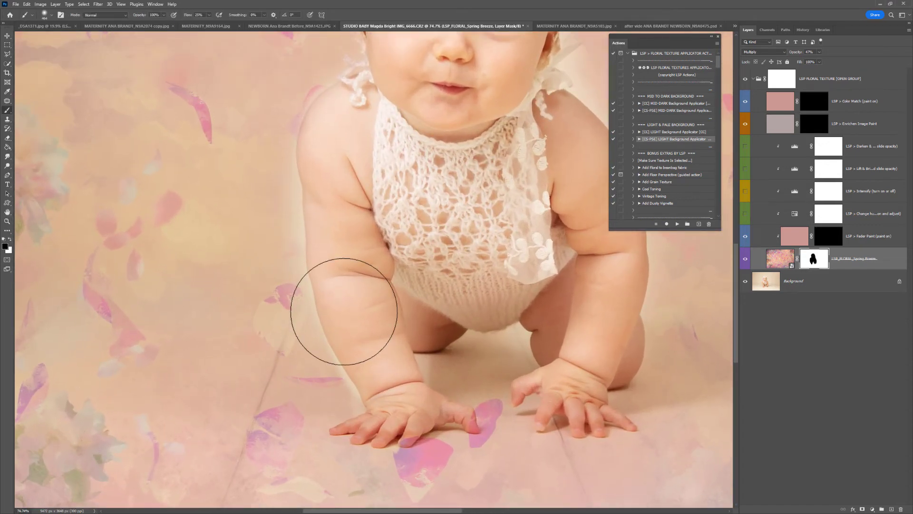
pyautogui.rightClick(344, 311)
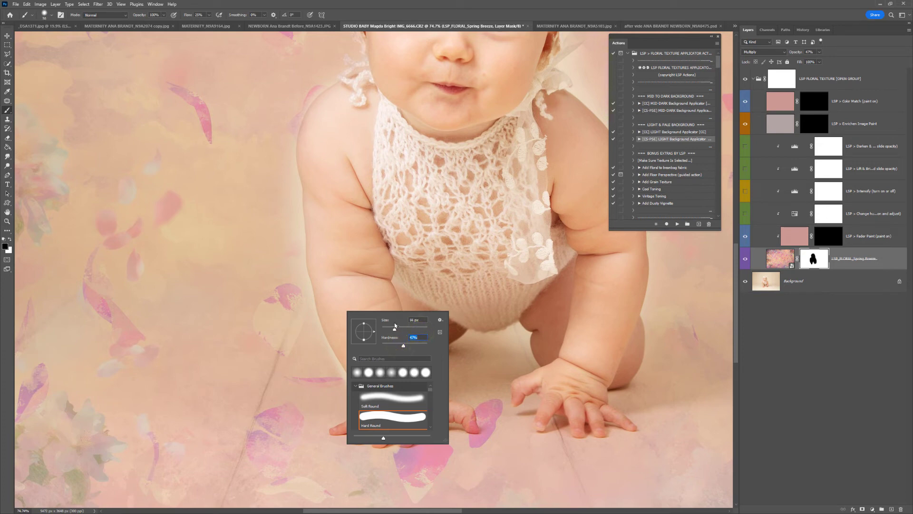
pyautogui.press('Return')
pyautogui.press('x')
pyautogui.rightClick(296, 307)
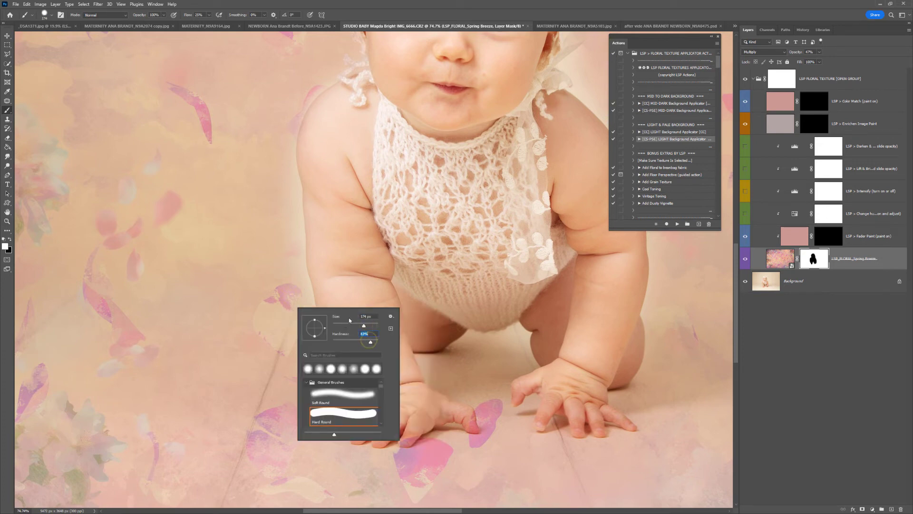
pyautogui.press('Return')
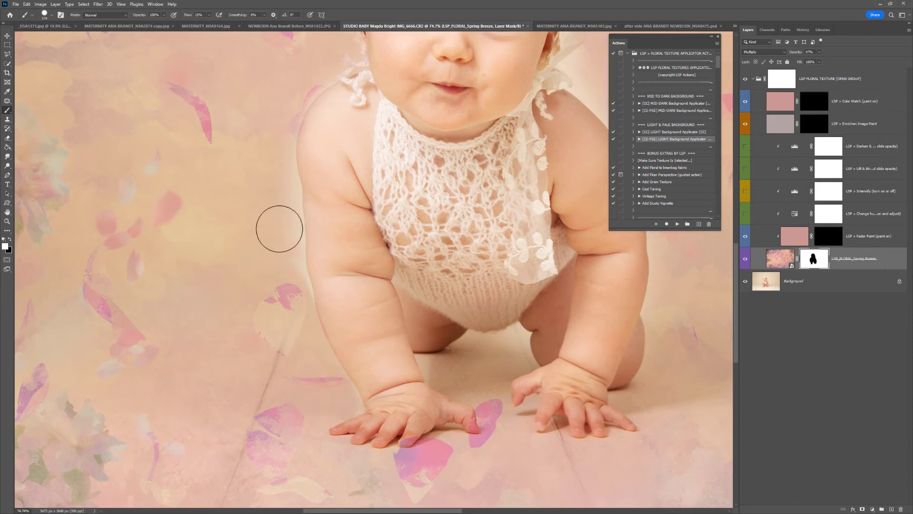
pyautogui.moveTo(278, 194); pyautogui.dragTo(291, 285)
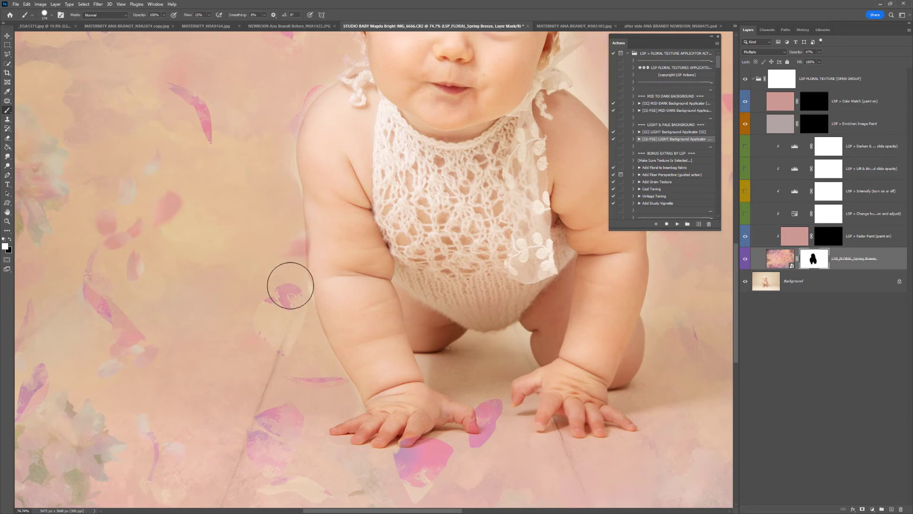
# Touch up the Spring Breeze mask in white above the baby's shoulder and enlarge the brush considerably
pyautogui.rightClick(286, 147)
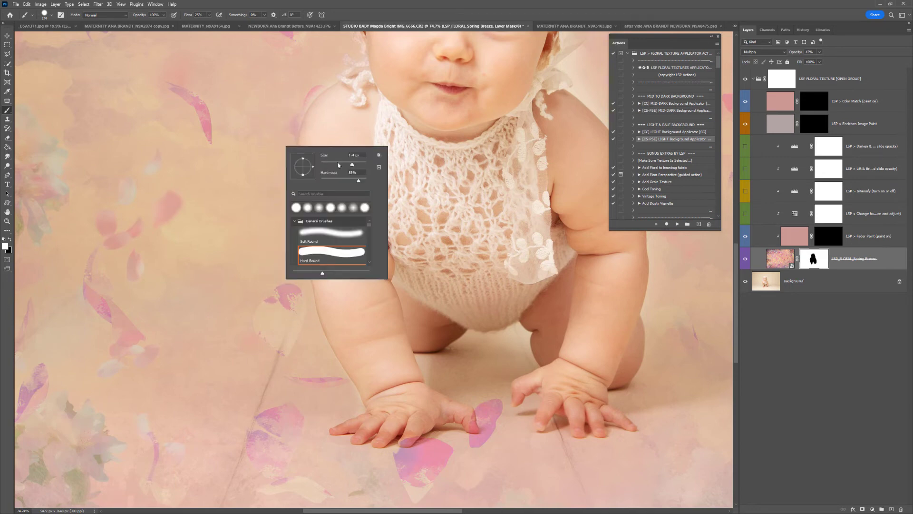
pyautogui.click(359, 165)
pyautogui.moveTo(298, 75); pyautogui.dragTo(284, 114)
pyautogui.press(']')
pyautogui.press(']')
pyautogui.press(']')
pyautogui.press(']')
pyautogui.press(']')
pyautogui.press(']')
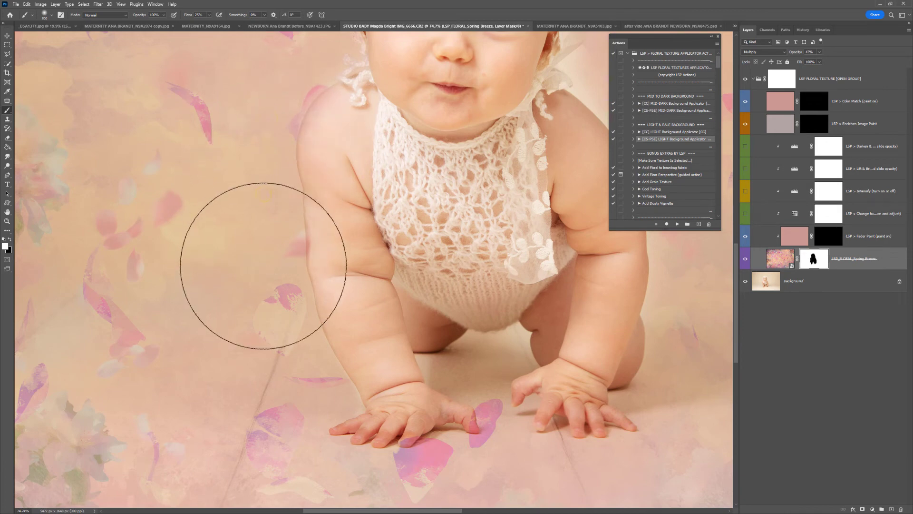
# Paint white on the Spring Breeze mask with the large soft brush to bring the texture back around the baby's head
pyautogui.press('x')
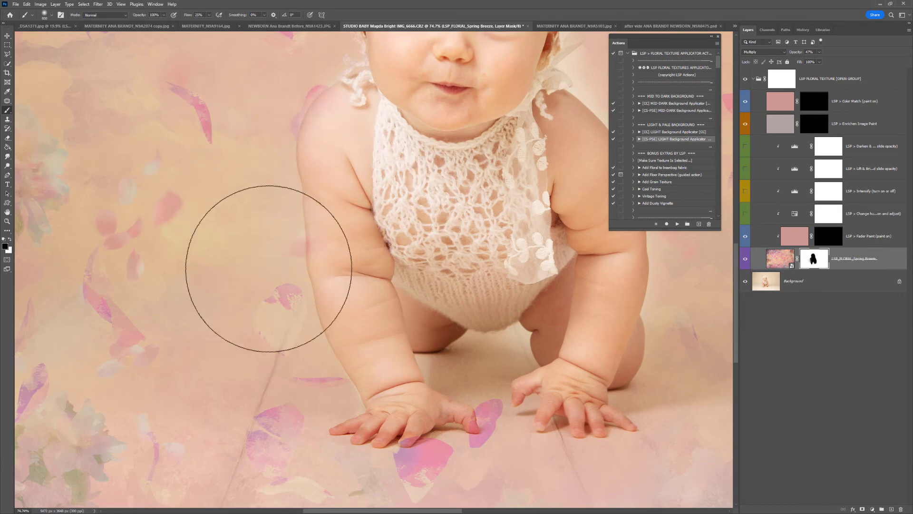
pyautogui.press('x')
pyautogui.press('z')
pyautogui.keyDown('alt'); pyautogui.click(343, 261); pyautogui.keyUp('alt')
pyautogui.keyDown('alt'); pyautogui.click(342, 262); pyautogui.keyUp('alt')
pyautogui.press('b')
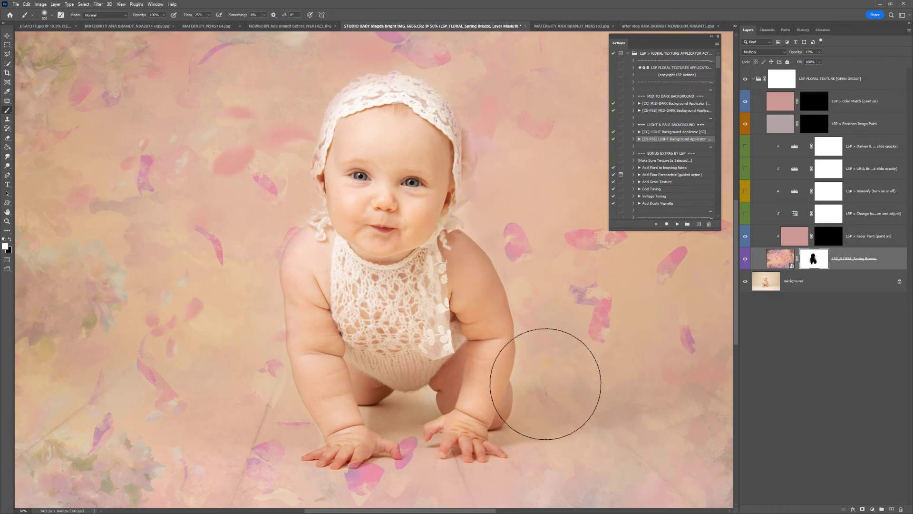
pyautogui.moveTo(496, 132)
pyautogui.mouseDown()
pyautogui.moveTo(462, 80)
pyautogui.moveTo(354, 60)
pyautogui.moveTo(303, 96)
pyautogui.moveTo(275, 173)
pyautogui.moveTo(383, 110)
pyautogui.moveTo(249, 197)
pyautogui.mouseUp()
pyautogui.press('x')
# Harden the brush and start painting white on the LSP + Fader Paint layer's mask over the baby's upper body
pyautogui.rightClick(356, 265)
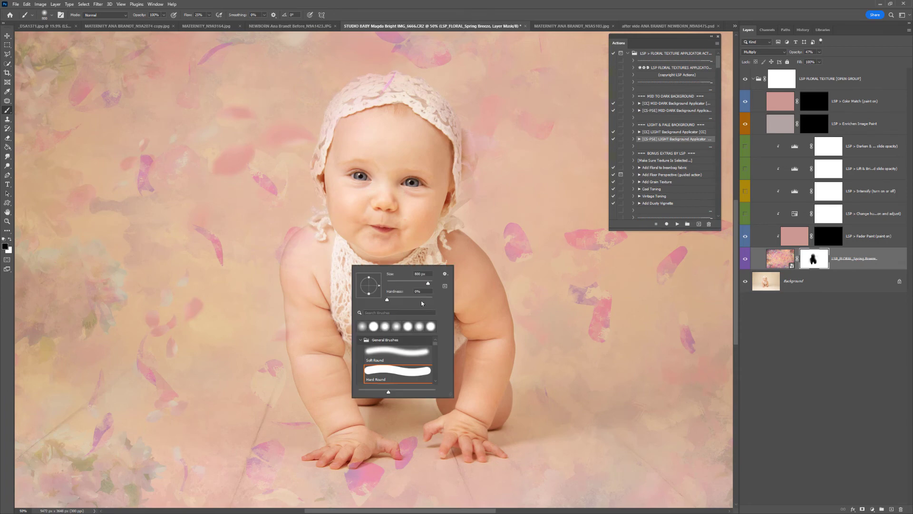
pyautogui.click(828, 242)
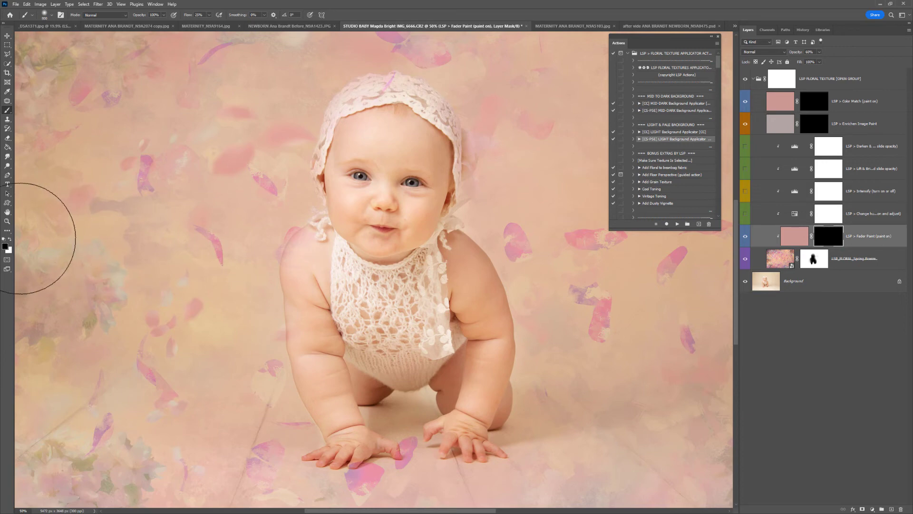
pyautogui.click(10, 239)
pyautogui.rightClick(360, 254)
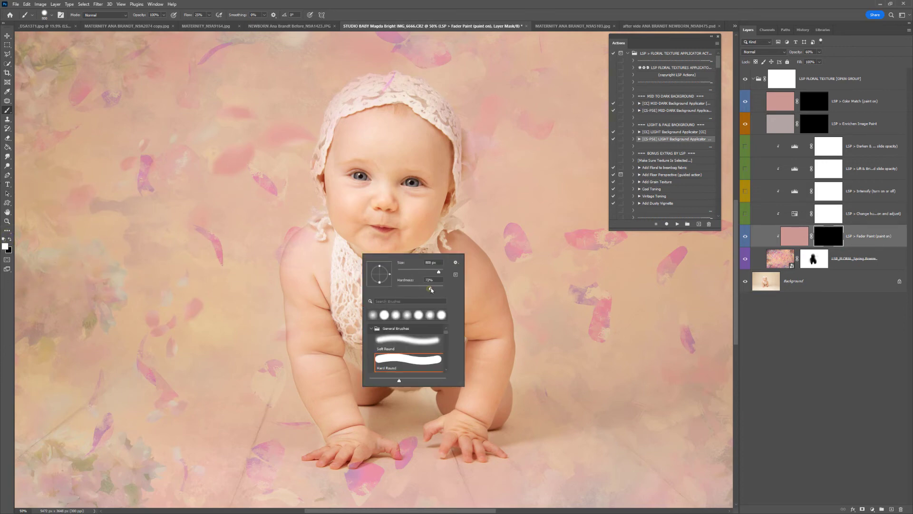
pyautogui.click(318, 276)
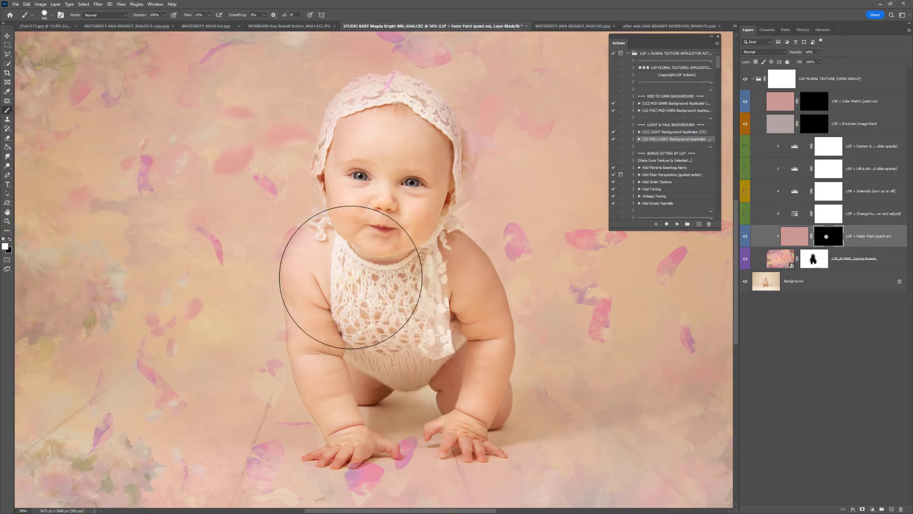
# Reduce the brush size and extend the white painting on the Fader Paint mask across the baby's chest and shoulders
pyautogui.rightClick(367, 281)
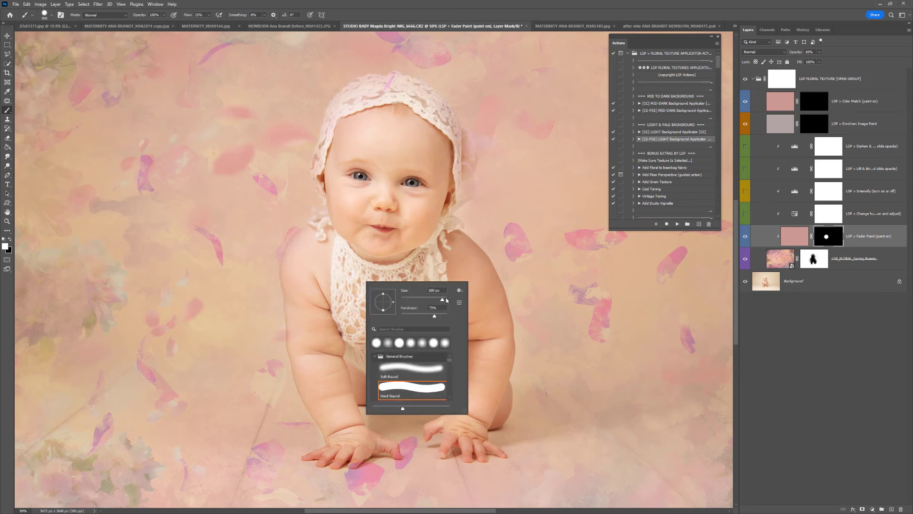
pyautogui.moveTo(440, 300); pyautogui.dragTo(440, 300)
pyautogui.click(314, 252)
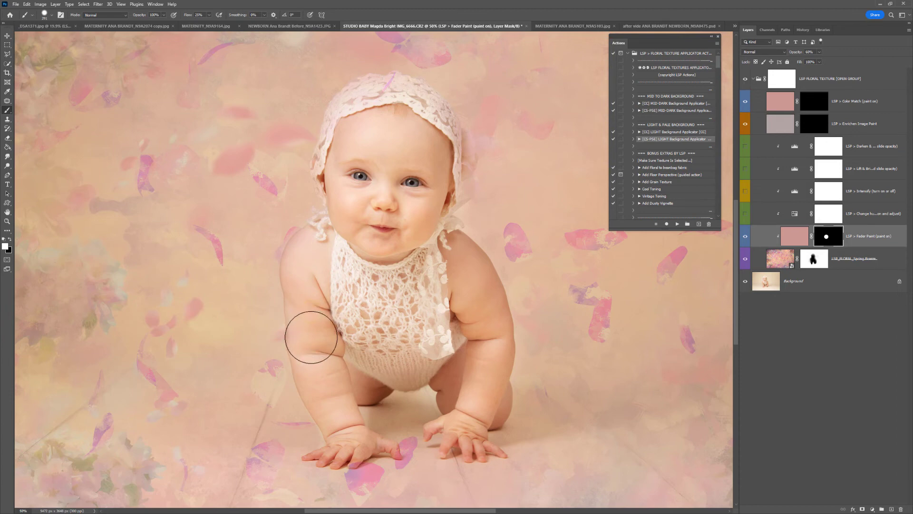
pyautogui.moveTo(429, 264); pyautogui.dragTo(452, 295)
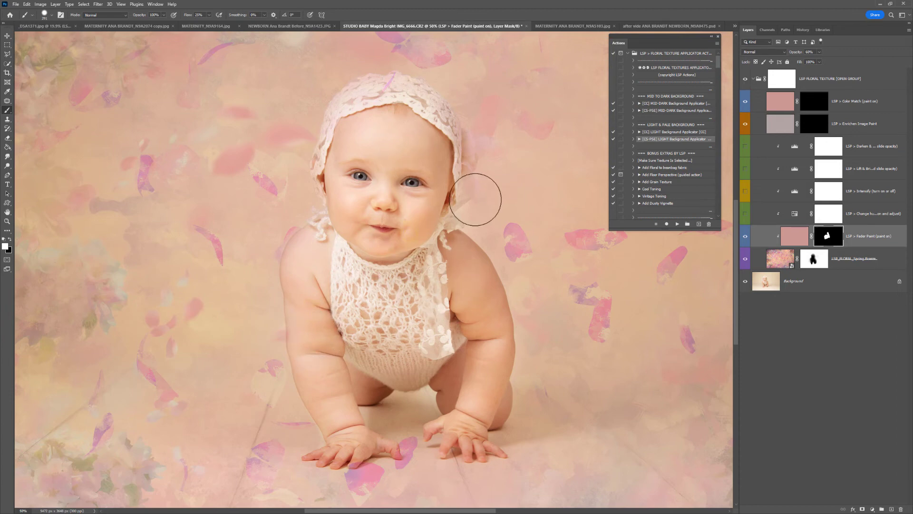
# Trim the Fader Paint mask in black beside the head and paint white over the bonnet to fade its texture
pyautogui.press('x')
pyautogui.moveTo(485, 174); pyautogui.dragTo(463, 81)
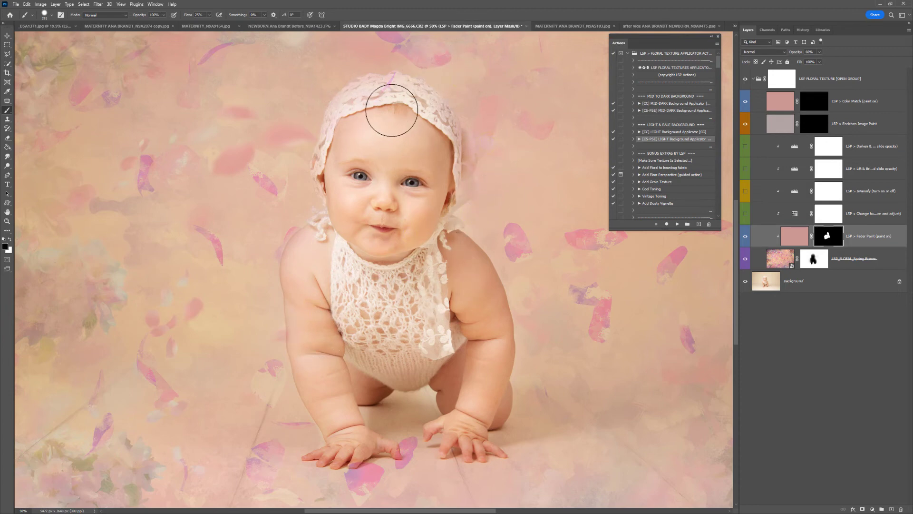
pyautogui.press('x')
pyautogui.moveTo(394, 100); pyautogui.dragTo(378, 93)
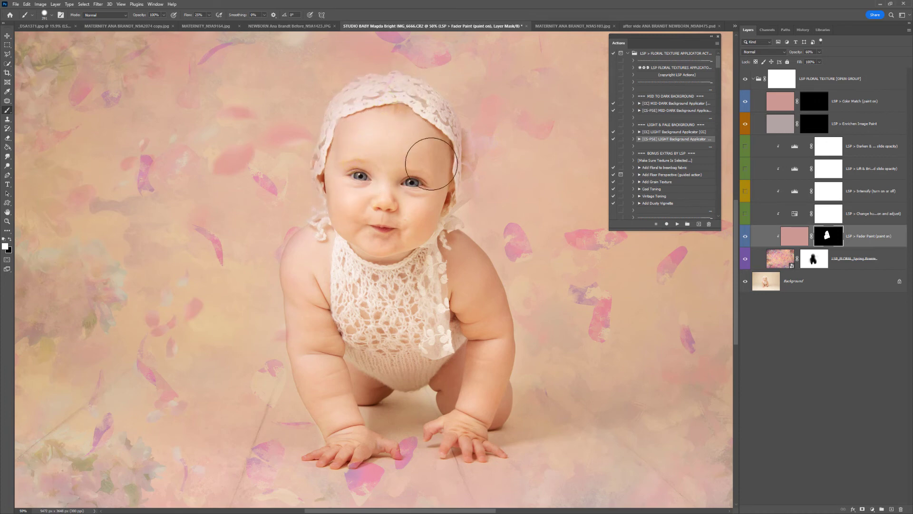
# Restore the floral texture beside the baby's lower arm by painting white on the Spring Breeze layer's mask with a smaller brush
pyautogui.scroll(-2, 366, 358)
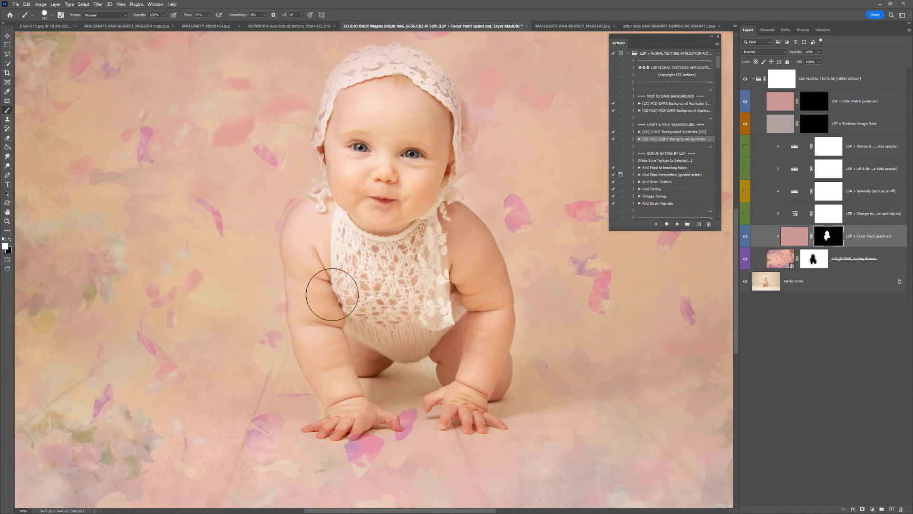
pyautogui.press('x')
pyautogui.click(814, 258)
pyautogui.press('x')
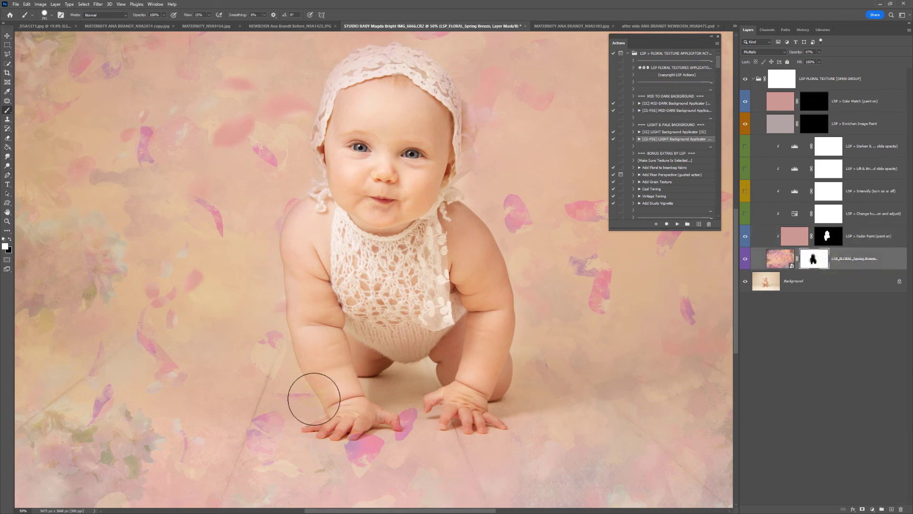
pyautogui.rightClick(304, 371)
pyautogui.click(295, 374)
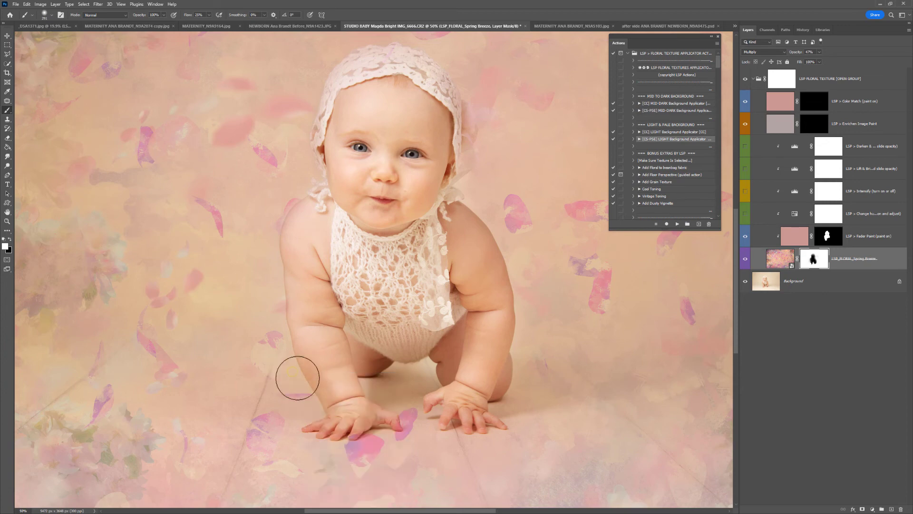
# Set the Fader Paint layer's opacity to 84% and paint black on its mask to remove the fade from the background around the baby
pyautogui.click(821, 235)
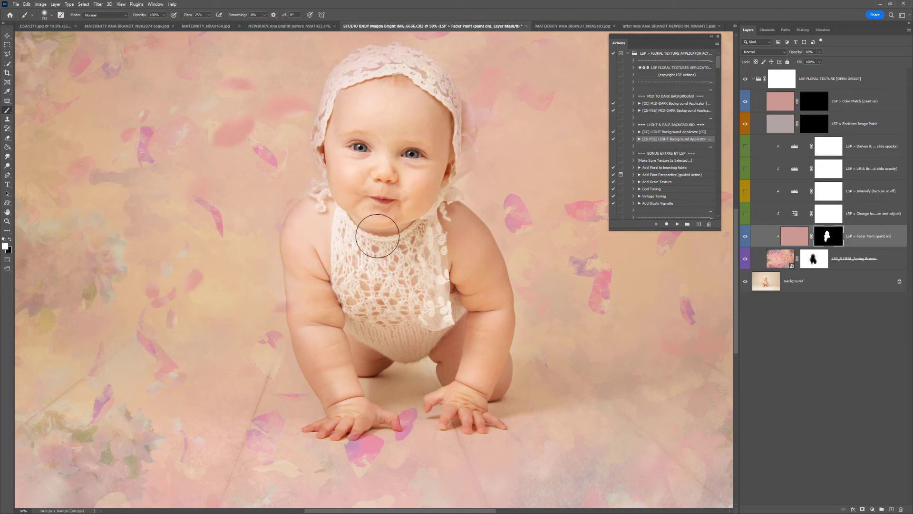
pyautogui.press('z')
pyautogui.keyDown('alt'); pyautogui.click(340, 219); pyautogui.keyUp('alt')
pyautogui.press('b')
pyautogui.press('x')
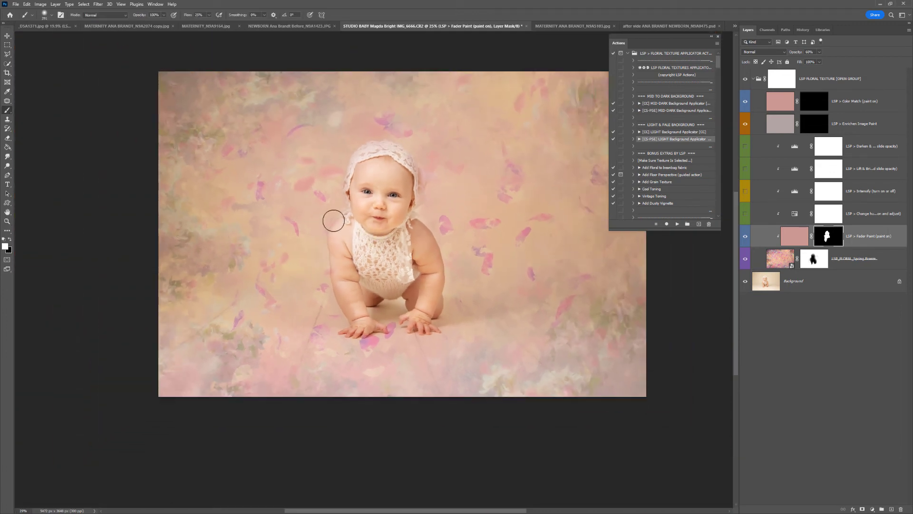
pyautogui.rightClick(335, 219)
pyautogui.press('Return')
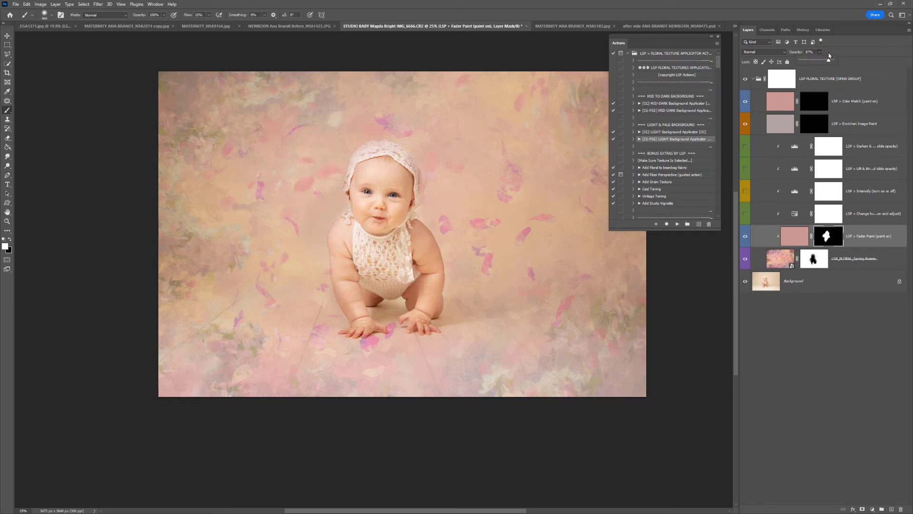
pyautogui.press('x')
pyautogui.moveTo(318, 191)
pyautogui.mouseDown()
pyautogui.moveTo(298, 249)
pyautogui.moveTo(299, 280)
pyautogui.moveTo(279, 299)
pyautogui.mouseUp()
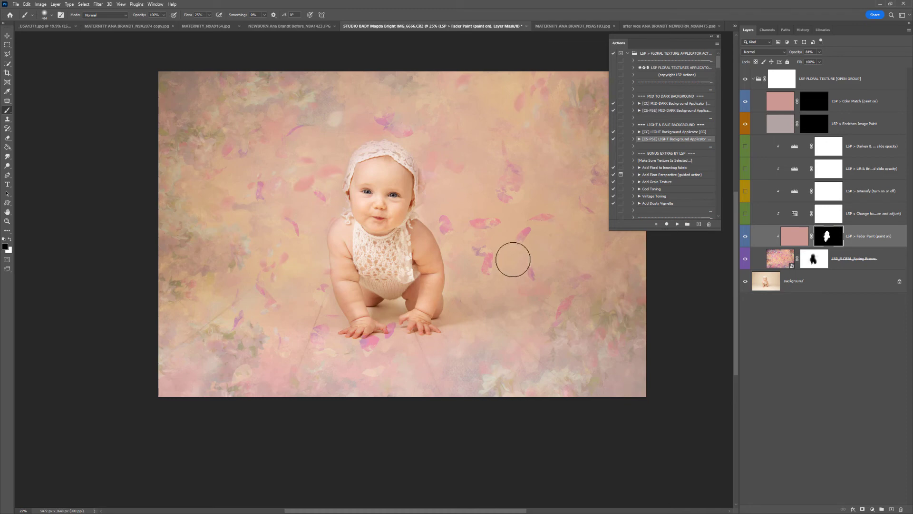
# Run the Add Floor Perspective (guided action) and stop at its first instruction
pyautogui.click(654, 175)
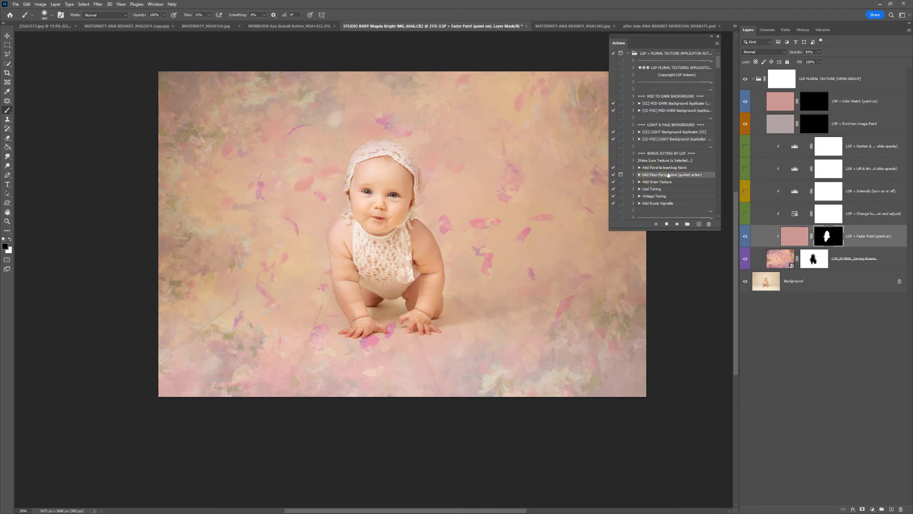
pyautogui.click(675, 224)
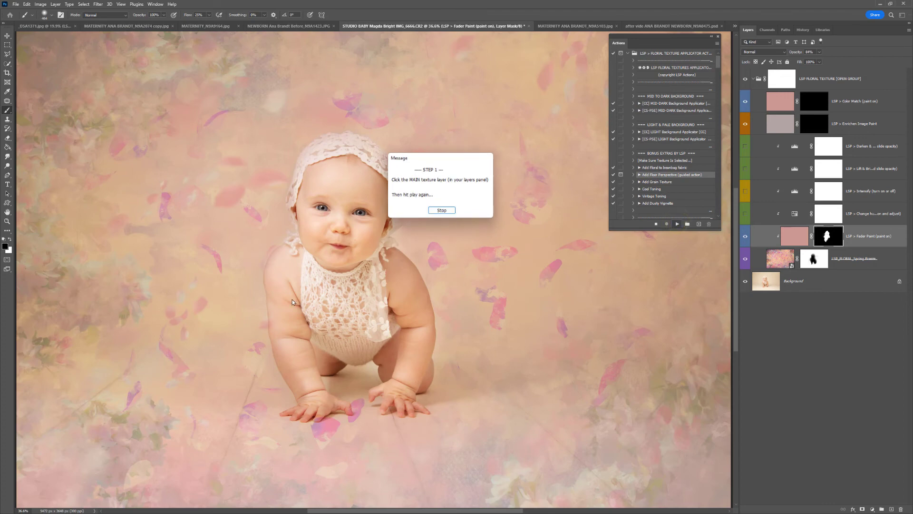
pyautogui.click(441, 210)
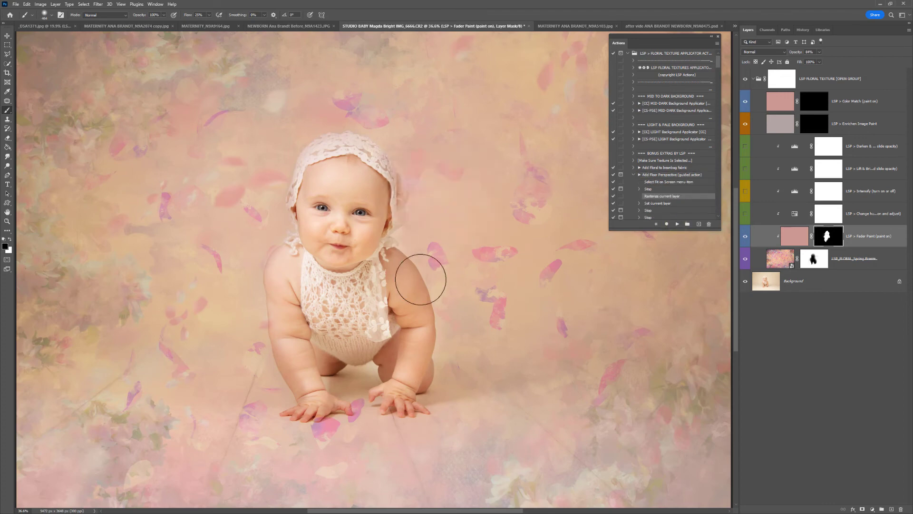
# Select the LSP_FLORAL_Spring Breeze texture layer and resume the floor perspective action to rasterize it
pyautogui.press('z')
pyautogui.keyDown('alt'); pyautogui.click(420, 280); pyautogui.keyUp('alt')
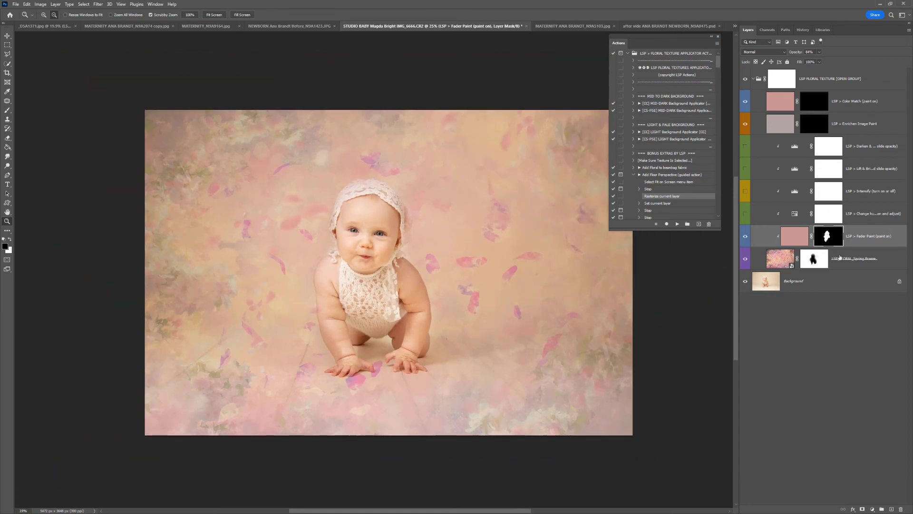
pyautogui.click(779, 258)
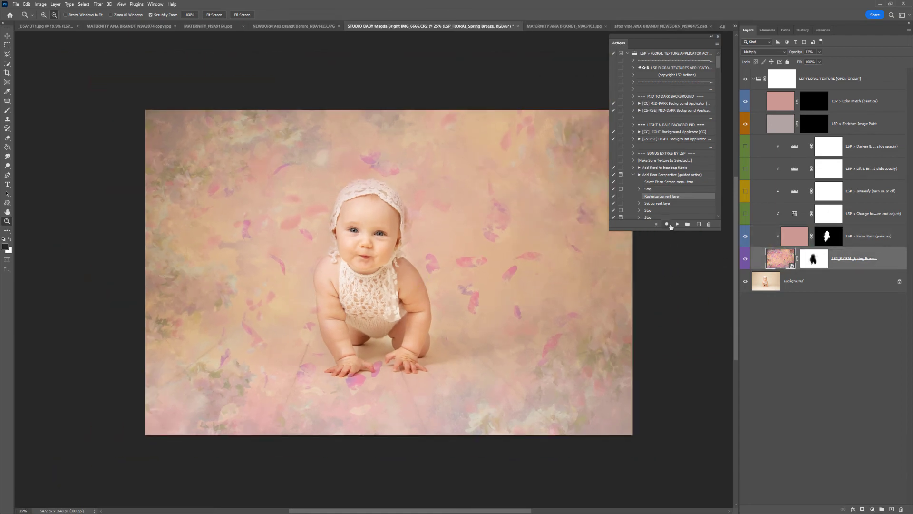
pyautogui.click(452, 244)
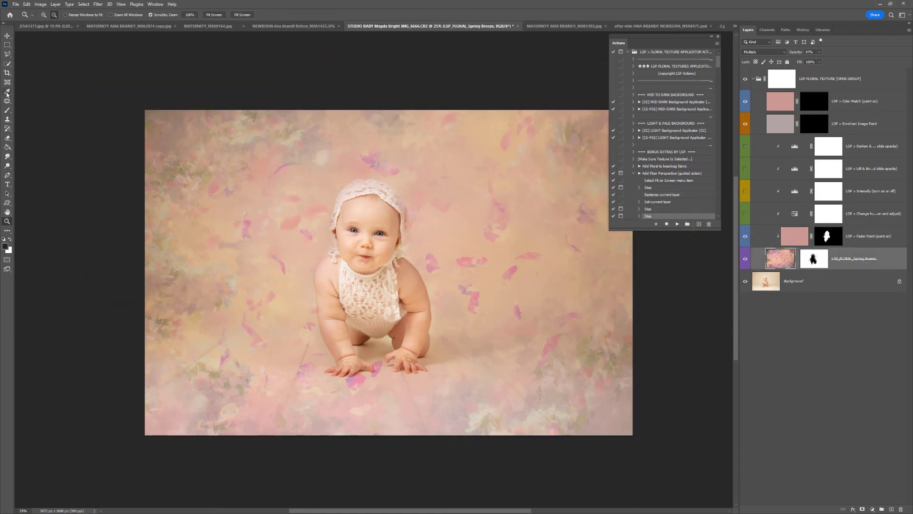
# Marquee-select the floor portion of the Spring Breeze texture across the full image width and continue the floor perspective action to its perspective transform
pyautogui.click(7, 45)
pyautogui.moveTo(638, 440); pyautogui.dragTo(97, 305)
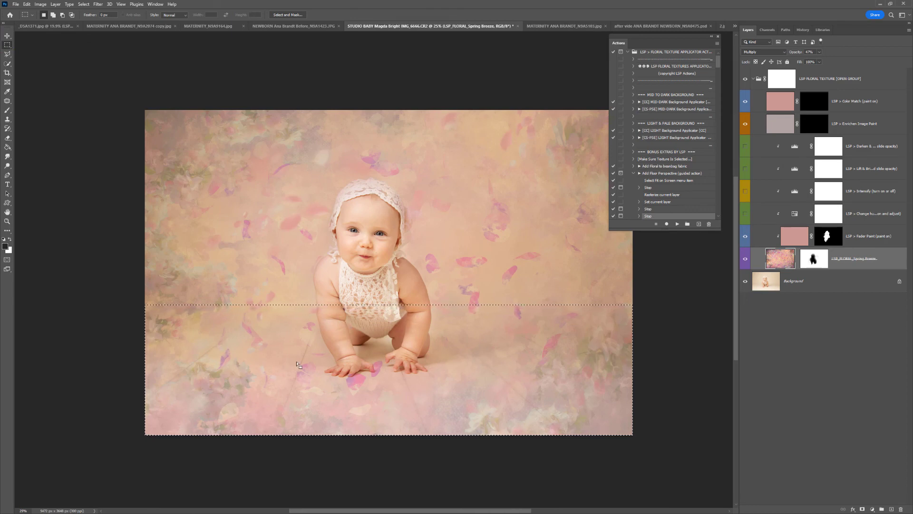
pyautogui.click(678, 225)
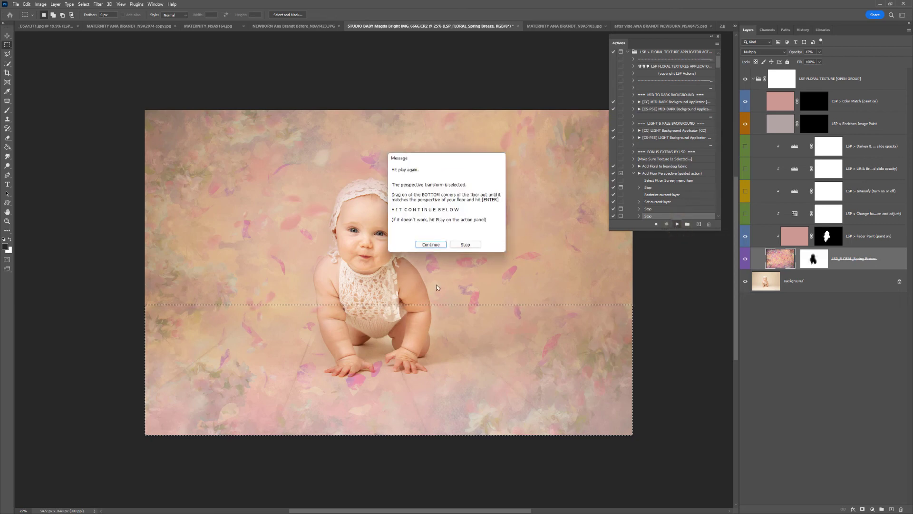
pyautogui.click(440, 245)
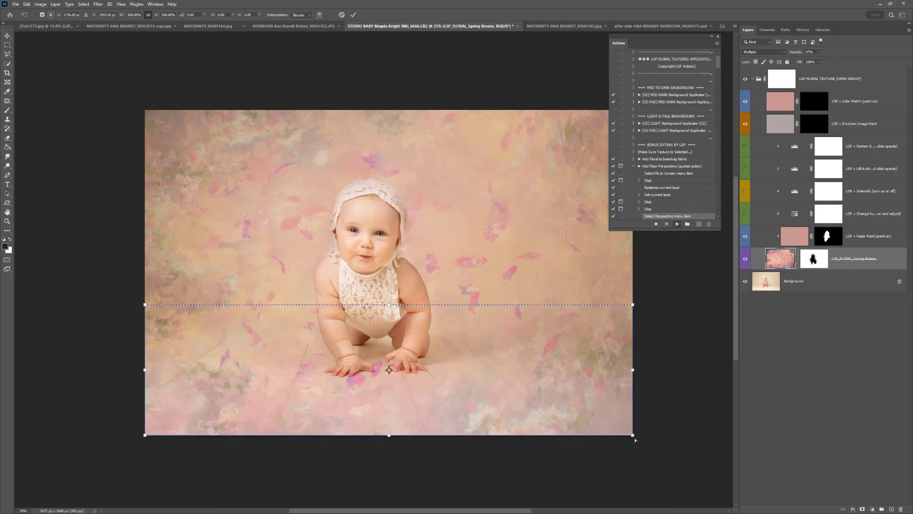
# Widen the bottom corners of the selected floor texture in perspective far beyond both image edges, apply the transform and finish the guided action
pyautogui.moveTo(633, 435); pyautogui.dragTo(671, 416)
pyautogui.moveTo(553, 511); pyautogui.dragTo(421, 494)
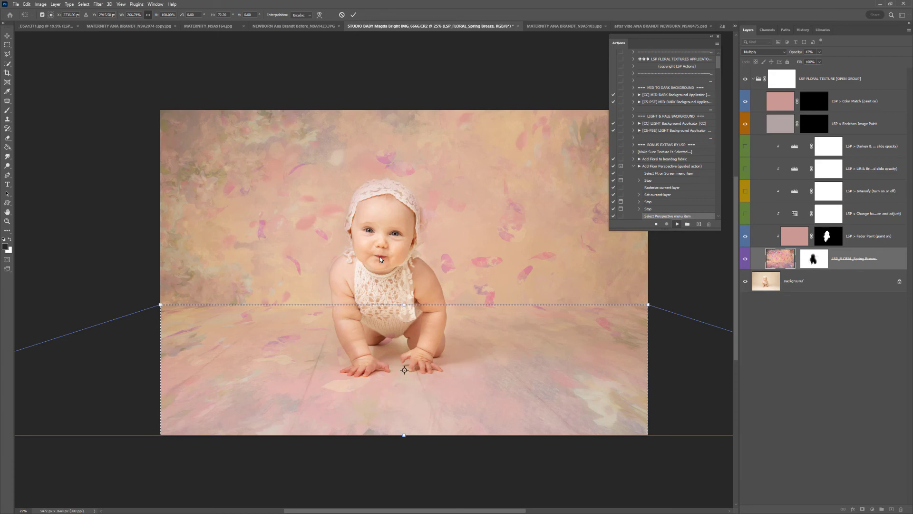
pyautogui.press('Return')
pyautogui.click(458, 205)
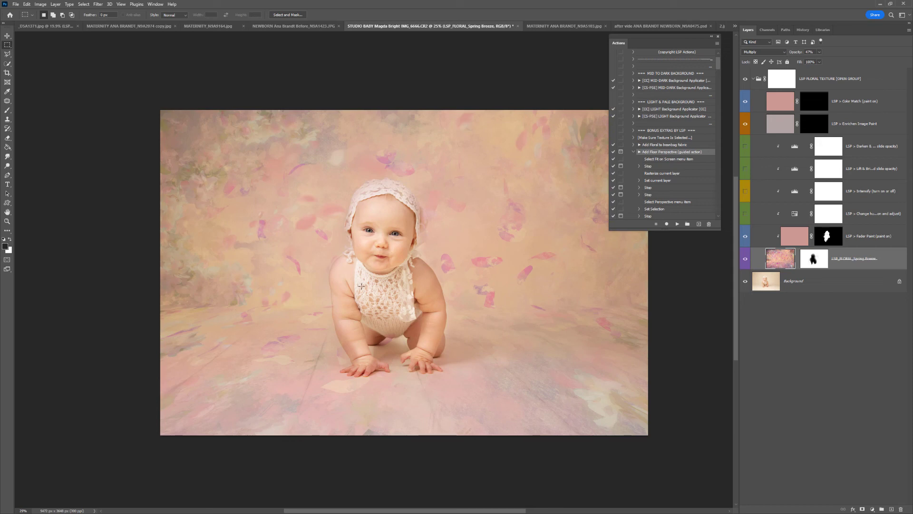
# Paint white on the Spring Breeze mask beside the baby's shoulder and on the Fader Paint mask around the baby's upper arm and head
pyautogui.click(821, 264)
pyautogui.press('b')
pyautogui.press('x')
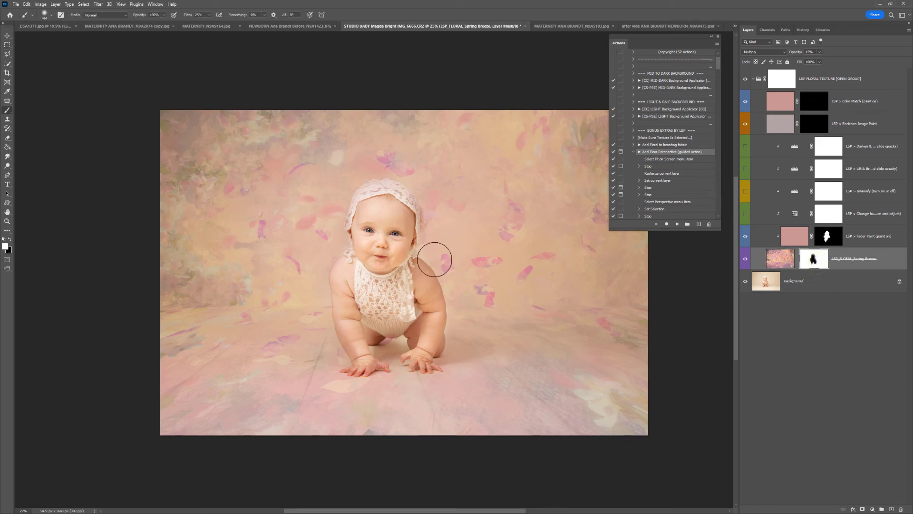
pyautogui.moveTo(435, 259)
pyautogui.mouseDown()
pyautogui.moveTo(428, 246)
pyautogui.moveTo(444, 277)
pyautogui.moveTo(431, 286)
pyautogui.mouseUp()
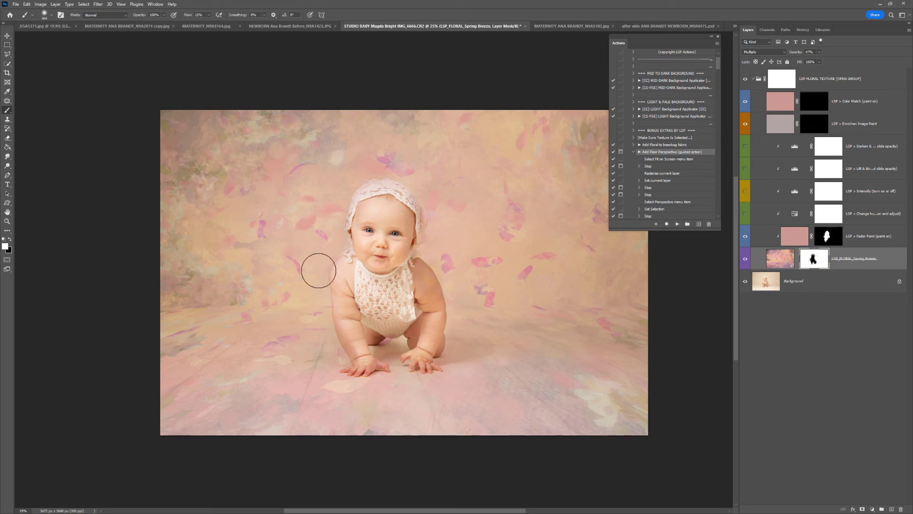
pyautogui.click(828, 237)
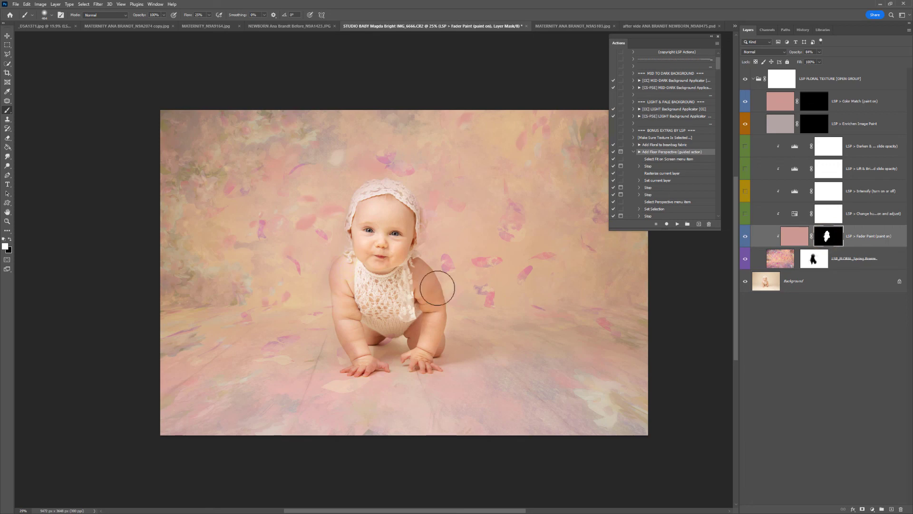
pyautogui.moveTo(438, 288); pyautogui.dragTo(407, 222)
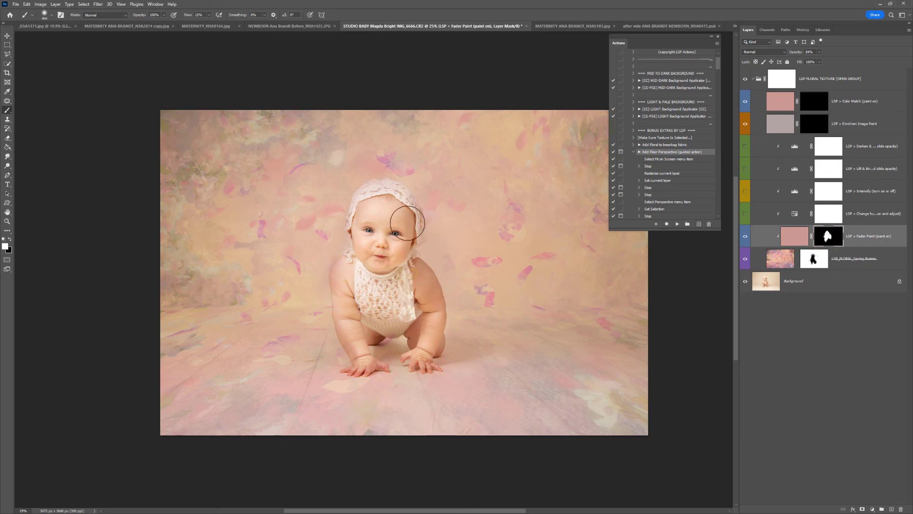
# Examine the Color Match, Enrichen Image Paint and Lift & Brighten layers in the floral texture group by selecting their masks
pyautogui.click(793, 262)
pyautogui.click(832, 78)
pyautogui.click(810, 100)
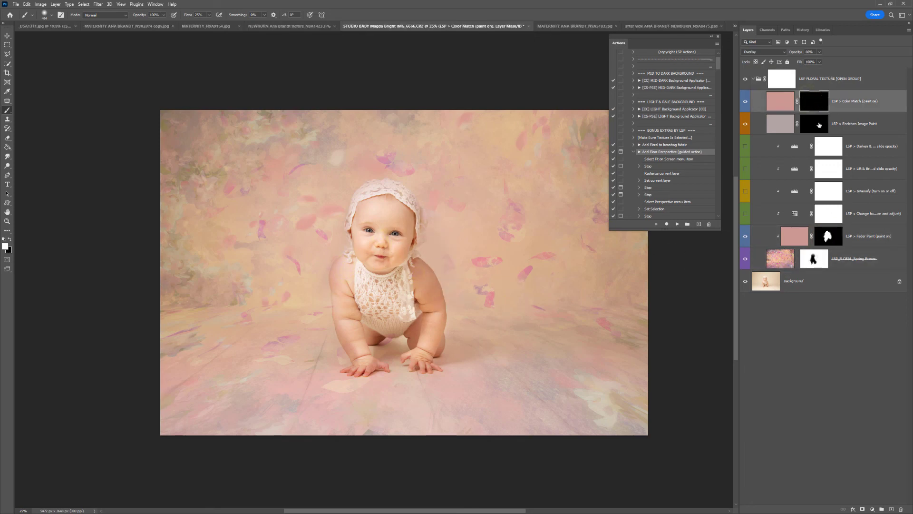
pyautogui.click(819, 123)
pyautogui.click(819, 104)
pyautogui.click(818, 122)
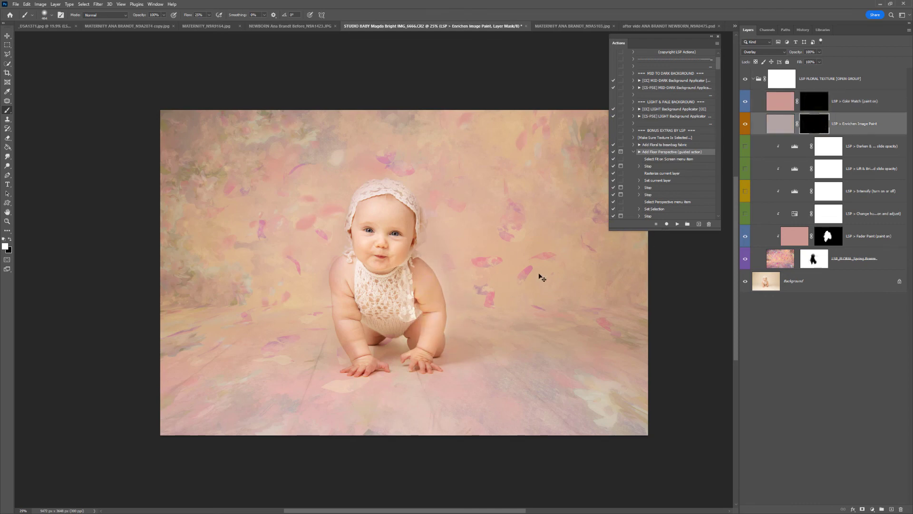
pyautogui.click(817, 153)
pyautogui.click(825, 167)
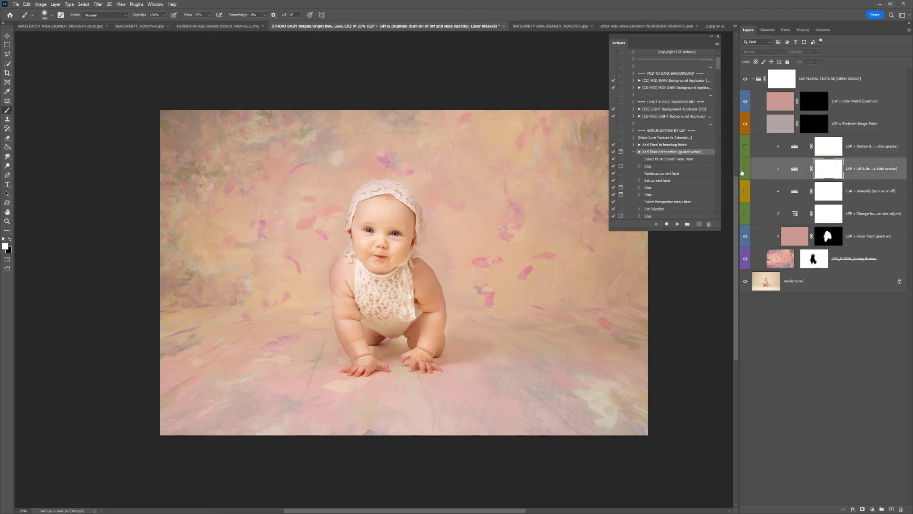
# Preview the Lift & Brighten layer on and off, and turn on the Intensify layer
pyautogui.click(745, 170)
pyautogui.click(745, 170)
pyautogui.click(745, 193)
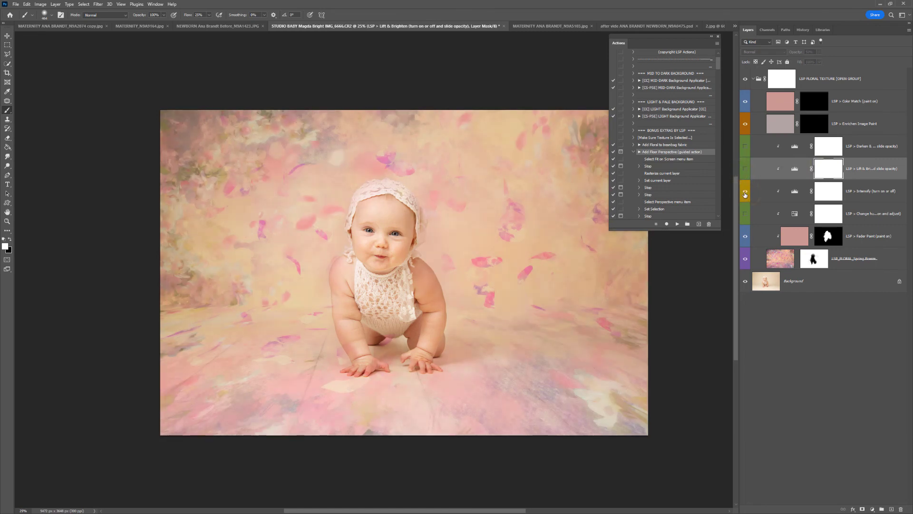
# Set the opacity of the whole LSP FLORAL TEXTURE group to 79%
pyautogui.click(868, 185)
pyautogui.click(842, 83)
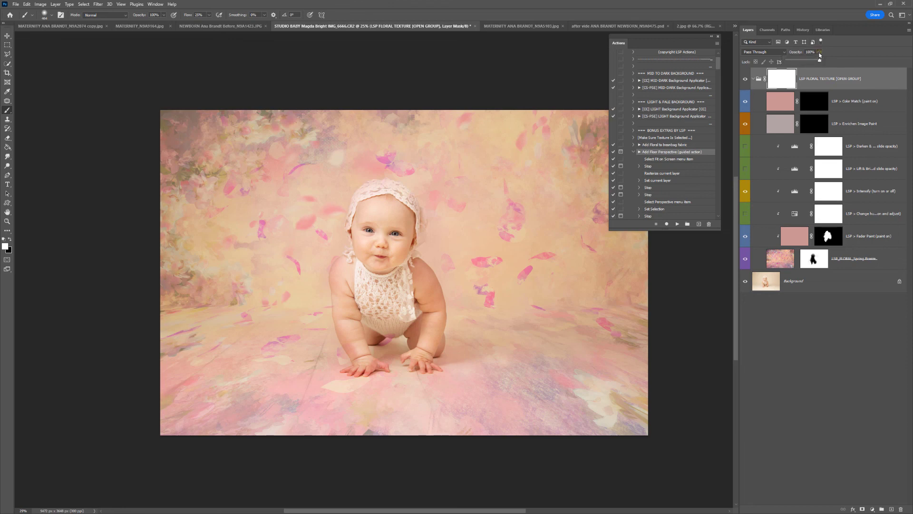
pyautogui.moveTo(787, 60); pyautogui.dragTo(811, 56)
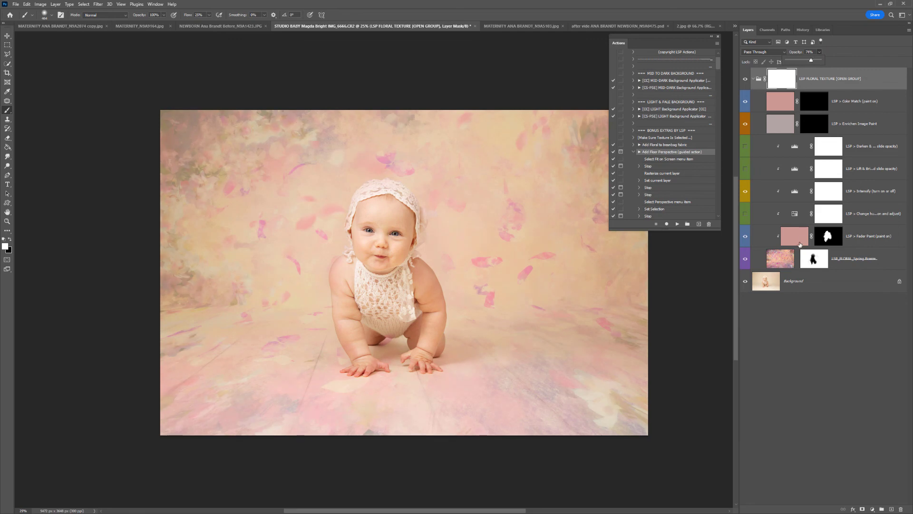
# Collapse the recorded steps of the Add Floor Perspective (guided action) in the action set
pyautogui.click(634, 152)
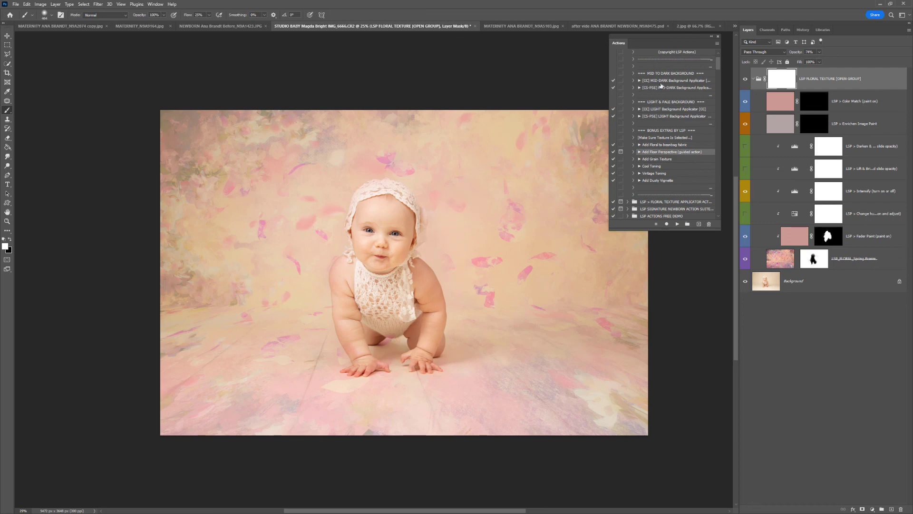
pyautogui.scroll(1, 662, 85)
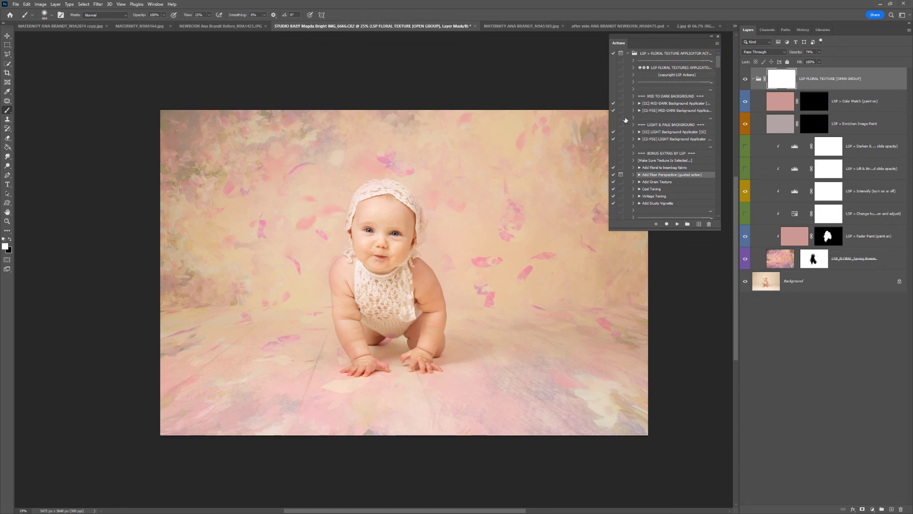